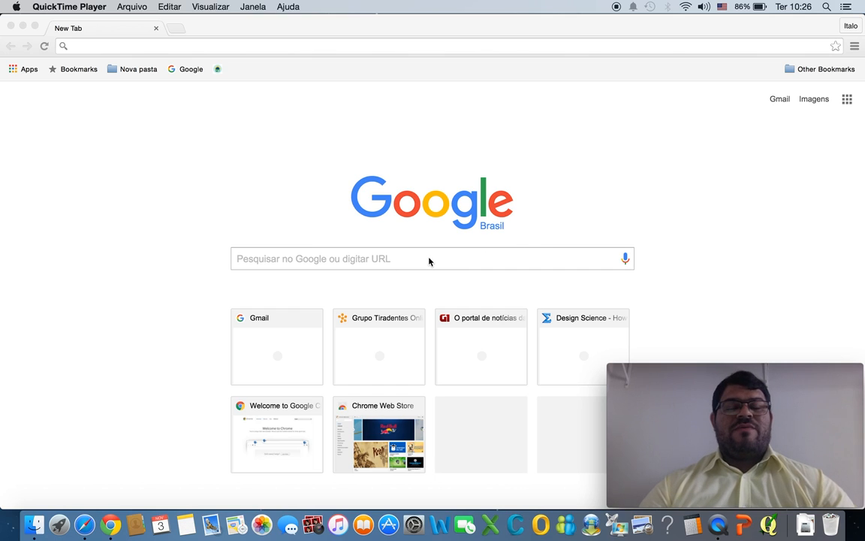
Search Google for "empresometro" and open the Central Empresômetro website from the results.
{"action": "left_click", "coordinate": [409, 263]}
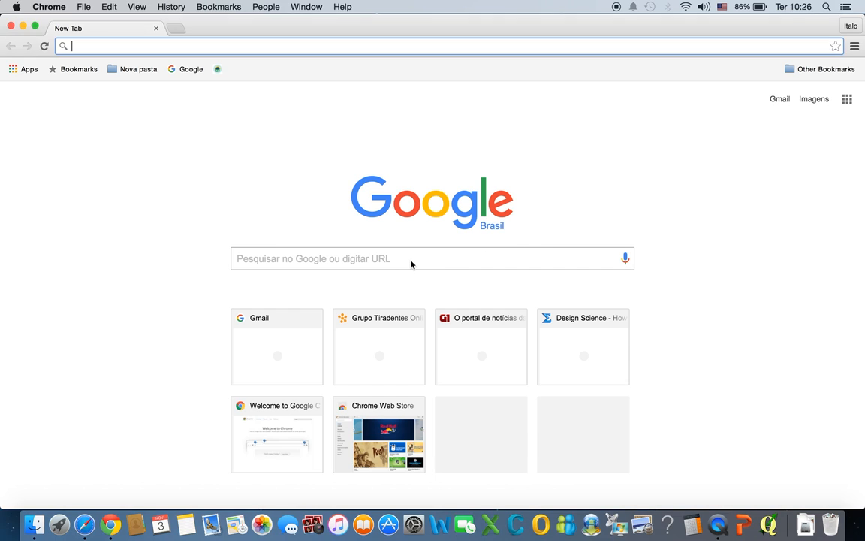
{"action": "left_click", "coordinate": [411, 261]}
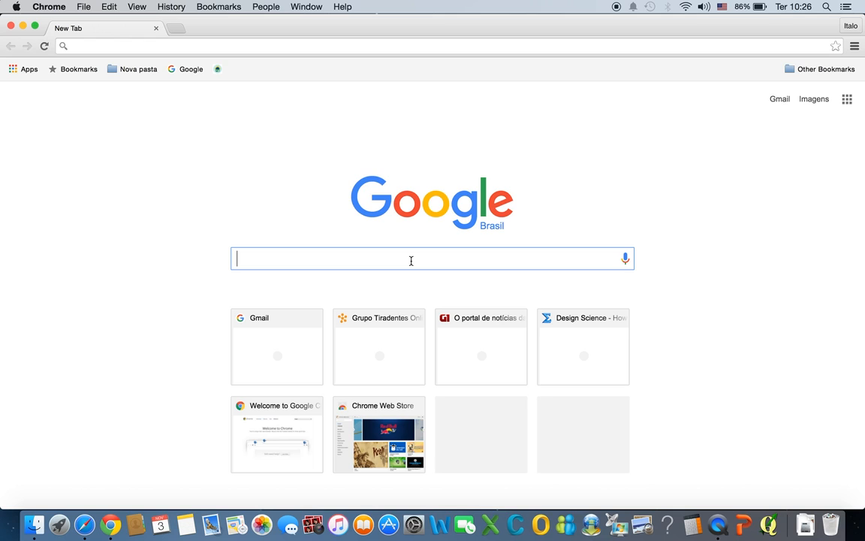
{"action": "type", "text": "empre"}
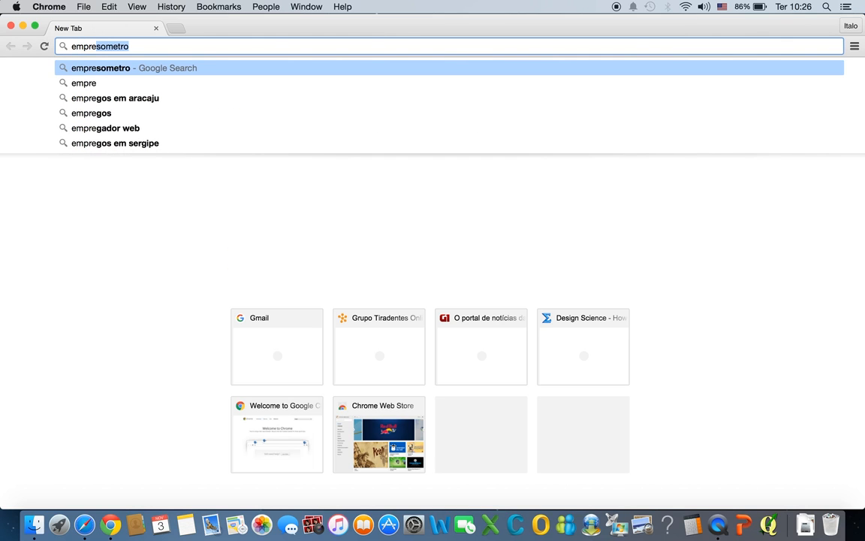
{"action": "key", "text": "Return"}
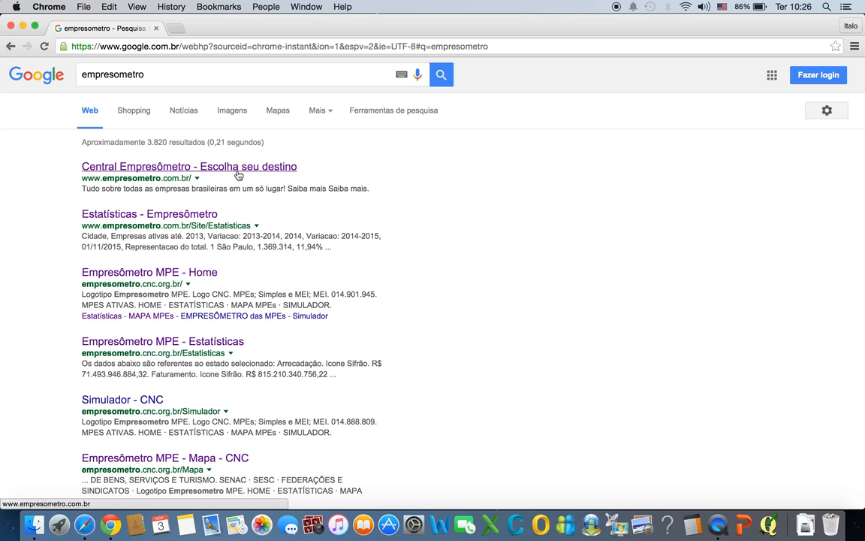
{"action": "left_click", "coordinate": [238, 168]}
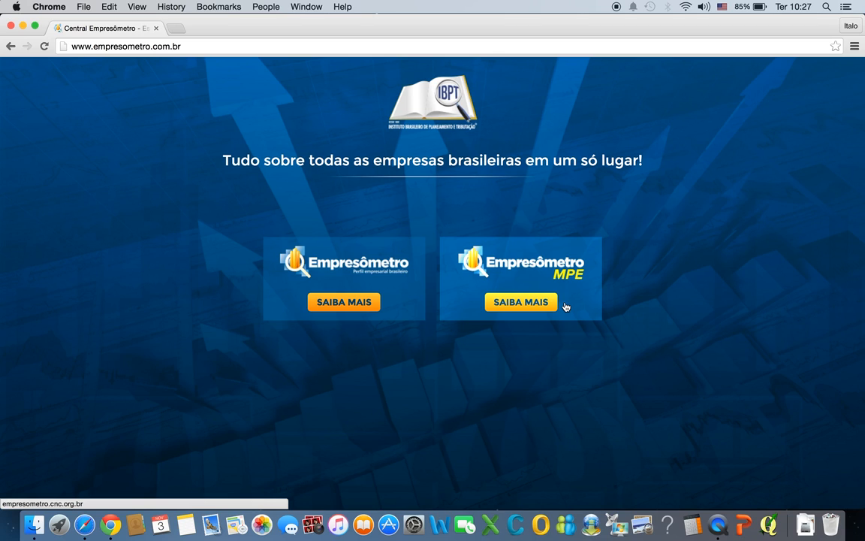
Enter the Empresômetro "Perfil empresarial brasileiro" site, look over its home page and open the Estatísticas page.
{"action": "left_click", "coordinate": [356, 303]}
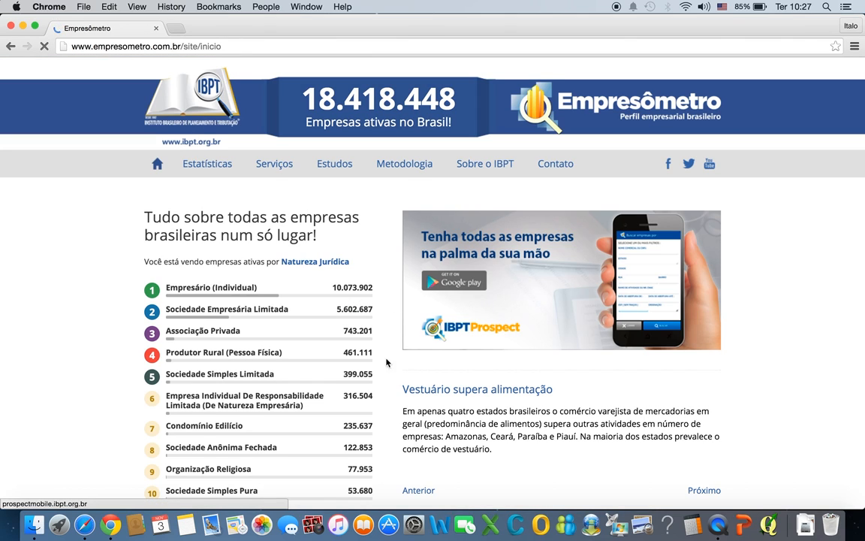
{"action": "scroll", "coordinate": [406, 440], "scroll_direction": "down", "scroll_amount": 1}
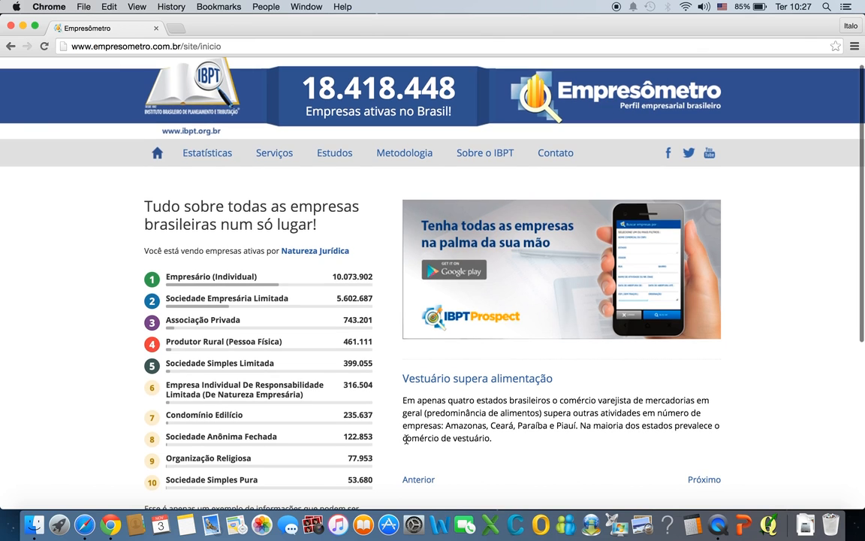
{"action": "scroll", "coordinate": [405, 439], "scroll_direction": "down", "scroll_amount": 5}
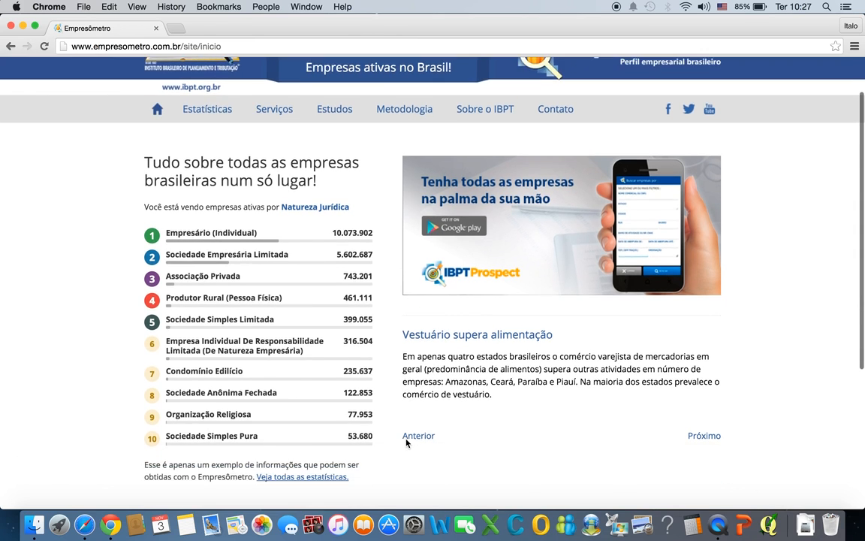
{"action": "scroll", "coordinate": [406, 445], "scroll_direction": "up", "scroll_amount": 5}
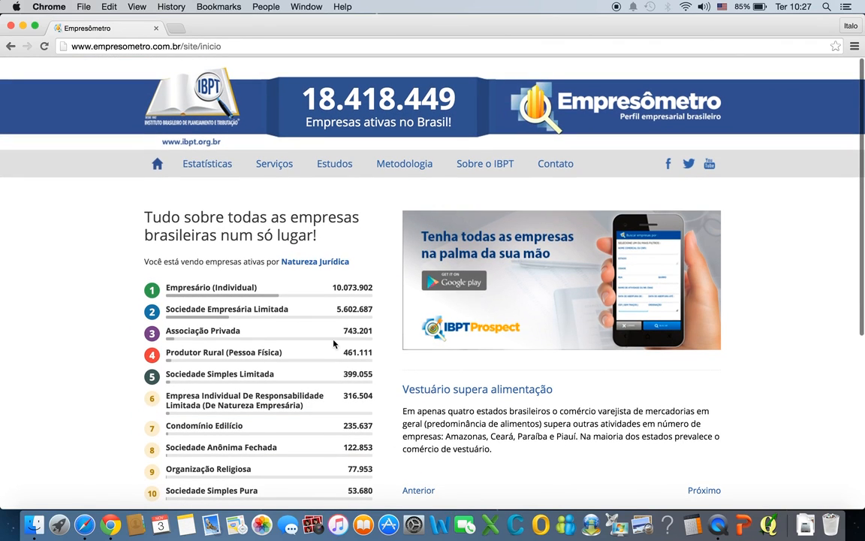
{"action": "left_click", "coordinate": [209, 171]}
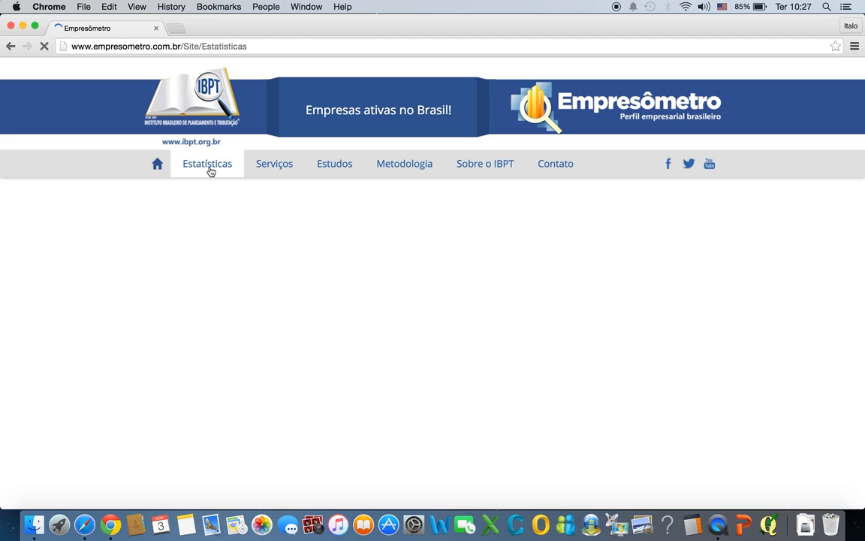
Examine the pie chart, filters and table of active companies per city for all of Brazil.
{"action": "scroll", "coordinate": [347, 234], "scroll_direction": "down", "scroll_amount": 1}
{"action": "scroll", "coordinate": [347, 234], "scroll_direction": "down", "scroll_amount": 5}
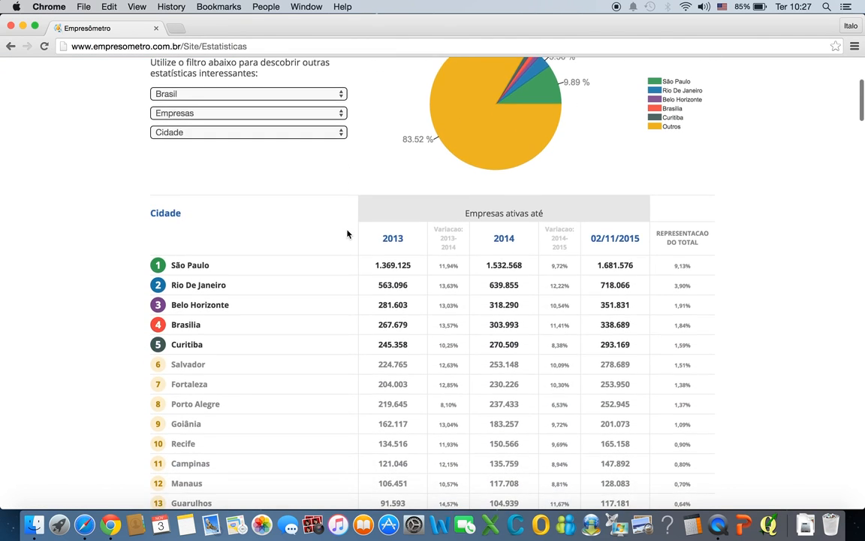
{"action": "scroll", "coordinate": [347, 235], "scroll_direction": "down", "scroll_amount": 3}
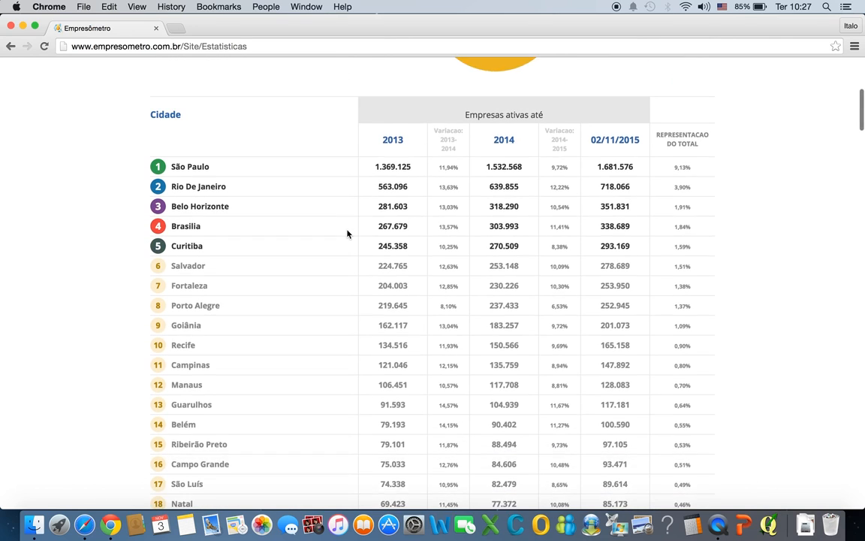
{"action": "scroll", "coordinate": [347, 234], "scroll_direction": "down", "scroll_amount": 3}
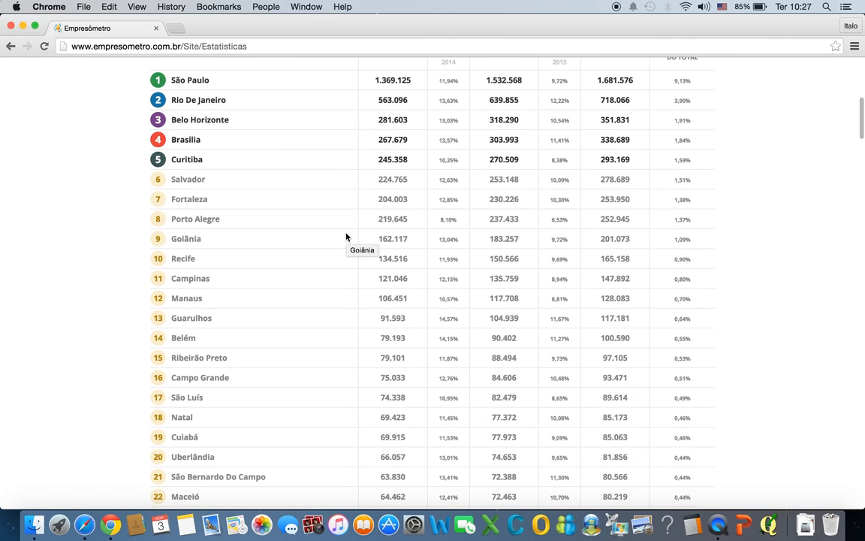
{"action": "scroll", "coordinate": [346, 237], "scroll_direction": "up", "scroll_amount": 5}
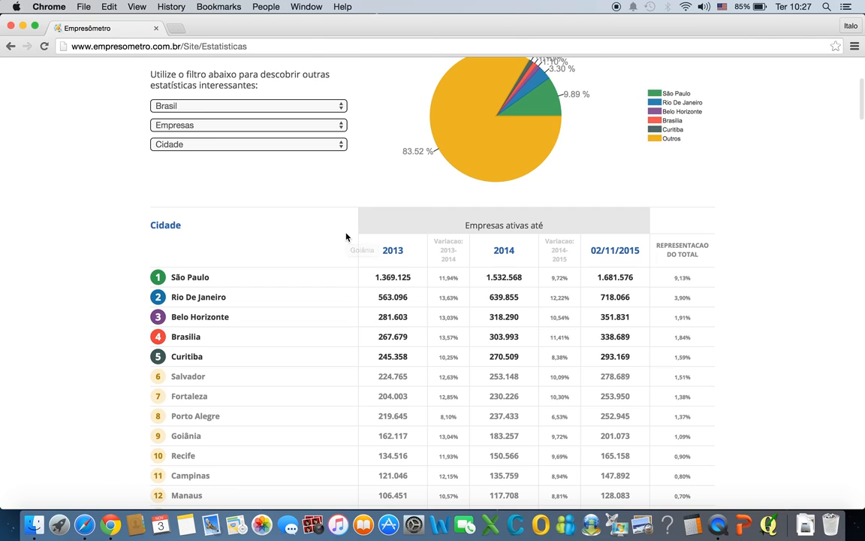
{"action": "scroll", "coordinate": [348, 236], "scroll_direction": "up", "scroll_amount": 4}
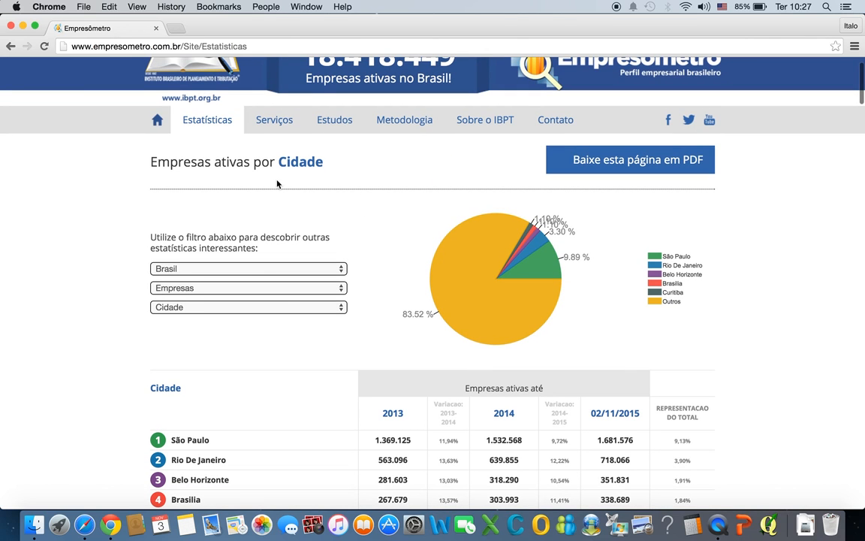
{"action": "scroll", "coordinate": [277, 184], "scroll_direction": "down", "scroll_amount": 4}
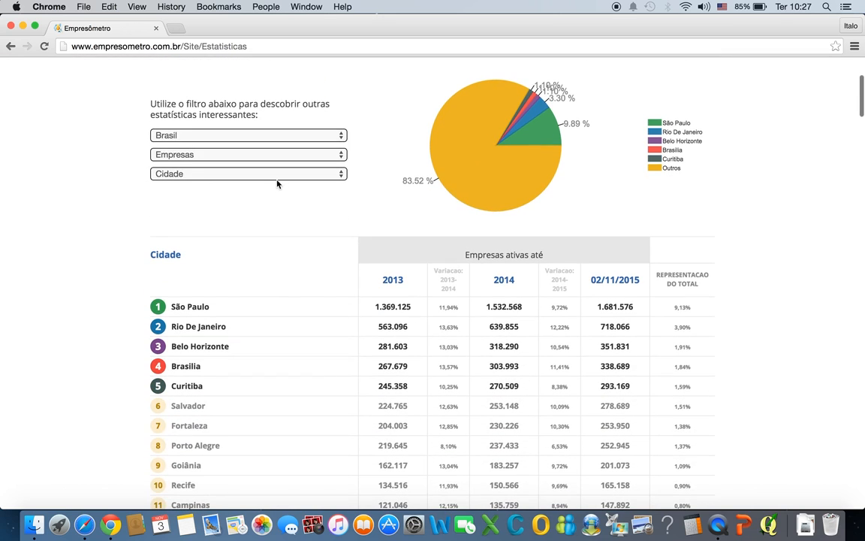
{"action": "scroll", "coordinate": [277, 184], "scroll_direction": "down", "scroll_amount": 4}
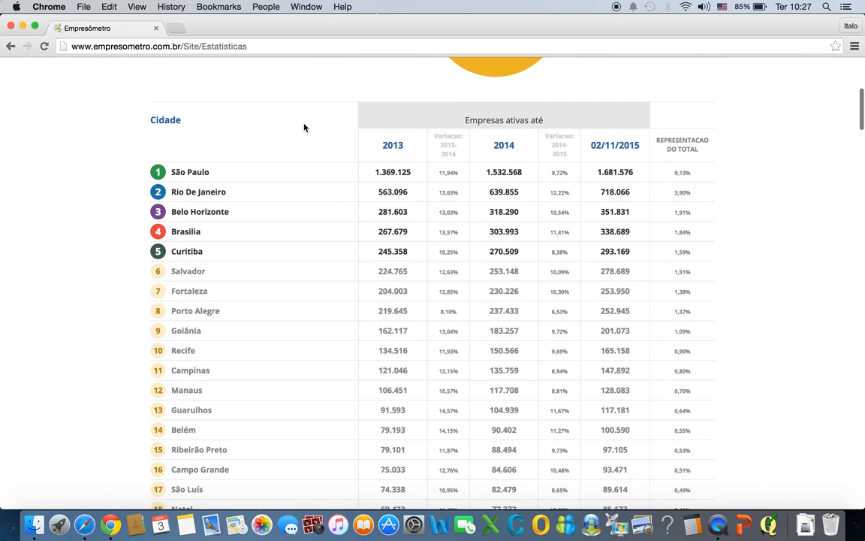
{"action": "scroll", "coordinate": [304, 128], "scroll_direction": "down", "scroll_amount": 5}
{"action": "scroll", "coordinate": [305, 128], "scroll_direction": "down", "scroll_amount": 4}
{"action": "scroll", "coordinate": [305, 128], "scroll_direction": "down", "scroll_amount": 5}
{"action": "scroll", "coordinate": [357, 60], "scroll_direction": "down", "scroll_amount": 14}
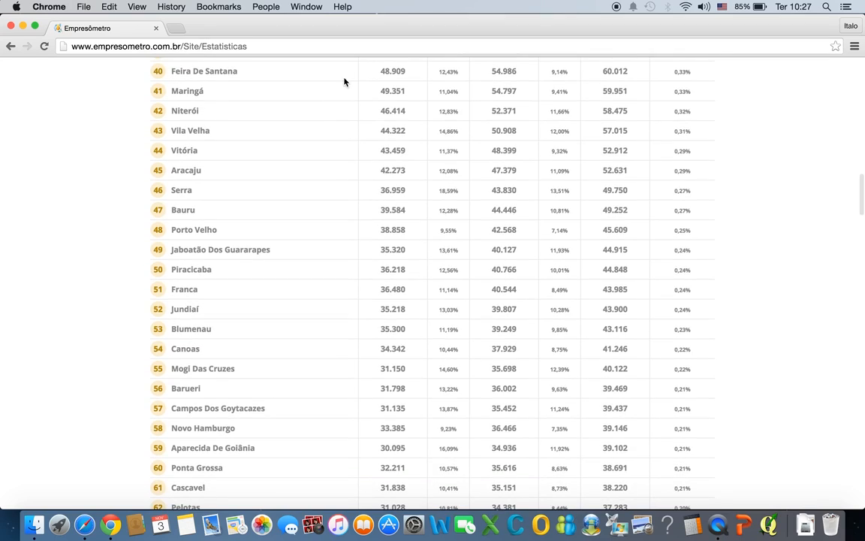
{"action": "scroll", "coordinate": [325, 119], "scroll_direction": "up", "scroll_amount": 16}
{"action": "scroll", "coordinate": [324, 121], "scroll_direction": "up", "scroll_amount": 17}
{"action": "scroll", "coordinate": [325, 128], "scroll_direction": "up", "scroll_amount": 4}
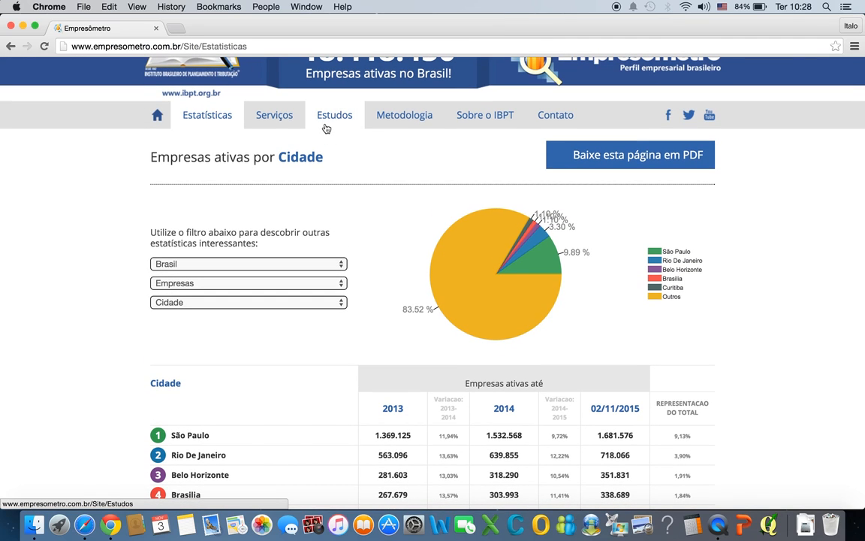
Filter the statistics to the state of Acre, check the other state options and keep Empresas as the company type.
{"action": "left_click", "coordinate": [327, 267]}
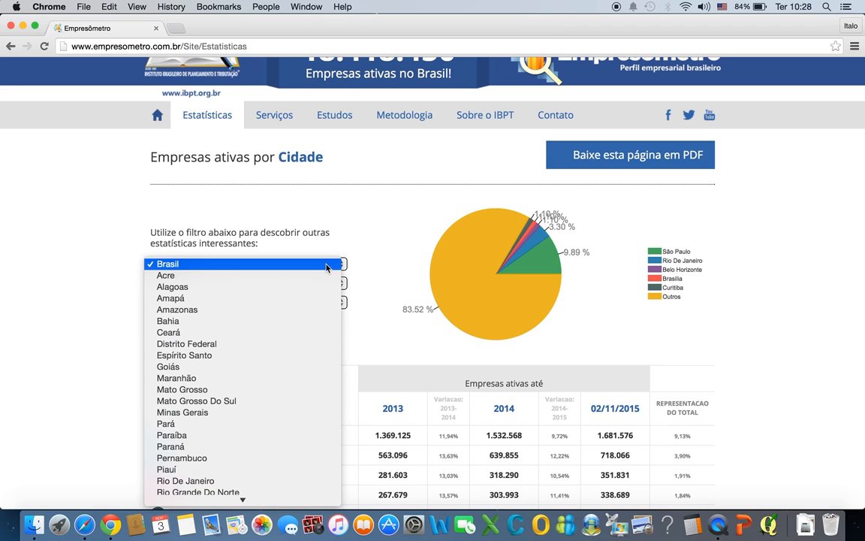
{"action": "left_click", "coordinate": [318, 276]}
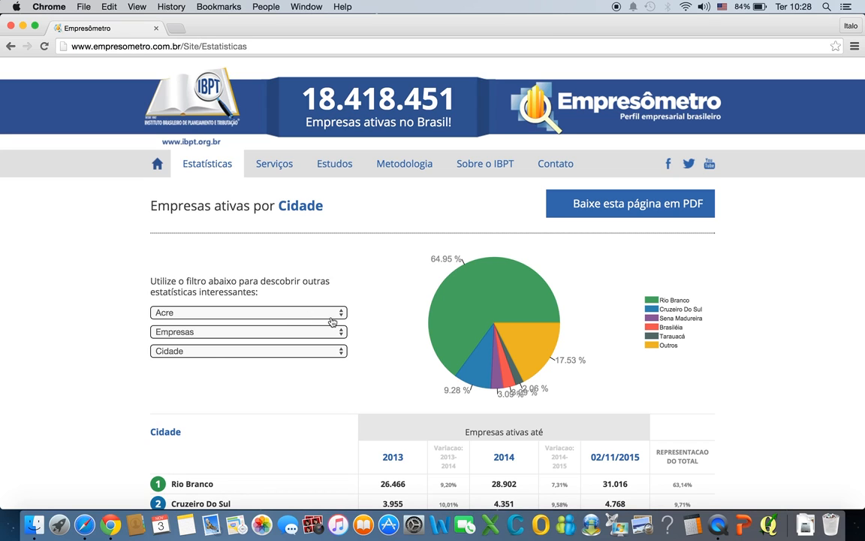
{"action": "left_click", "coordinate": [332, 317]}
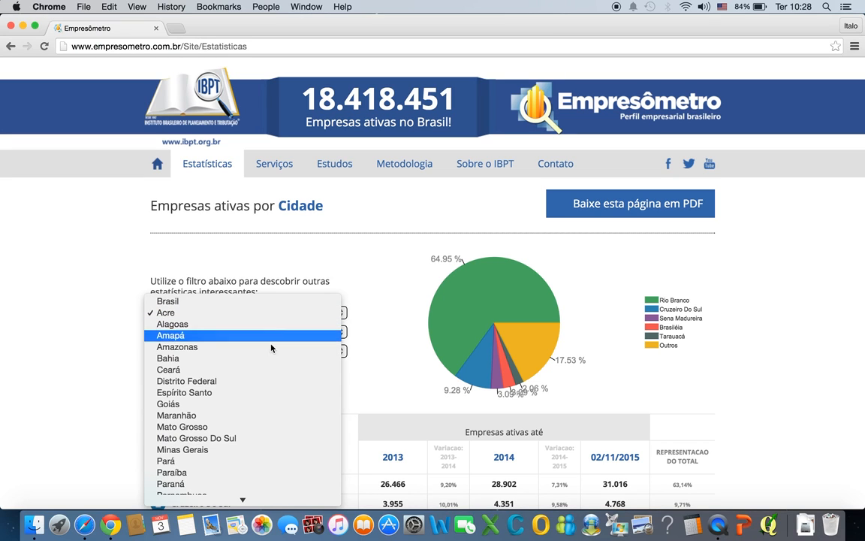
{"action": "scroll", "coordinate": [263, 469], "scroll_direction": "down", "scroll_amount": 2}
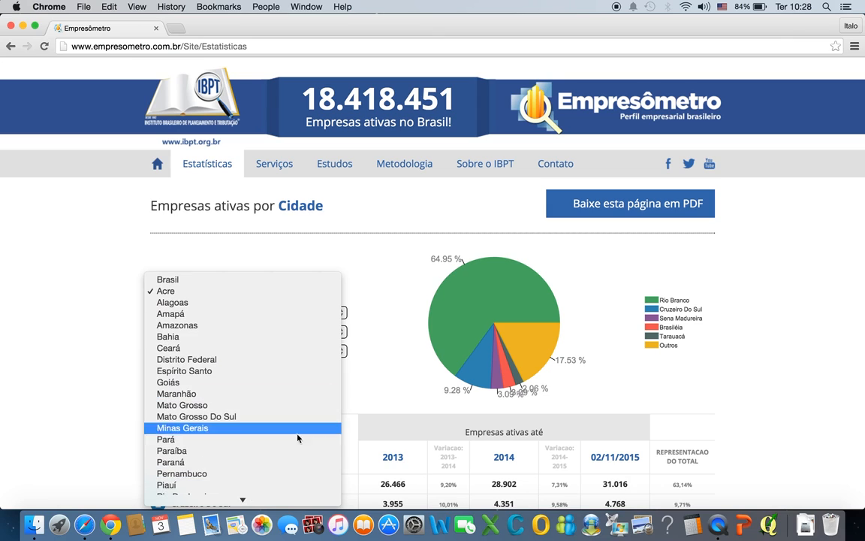
{"action": "left_click", "coordinate": [380, 371]}
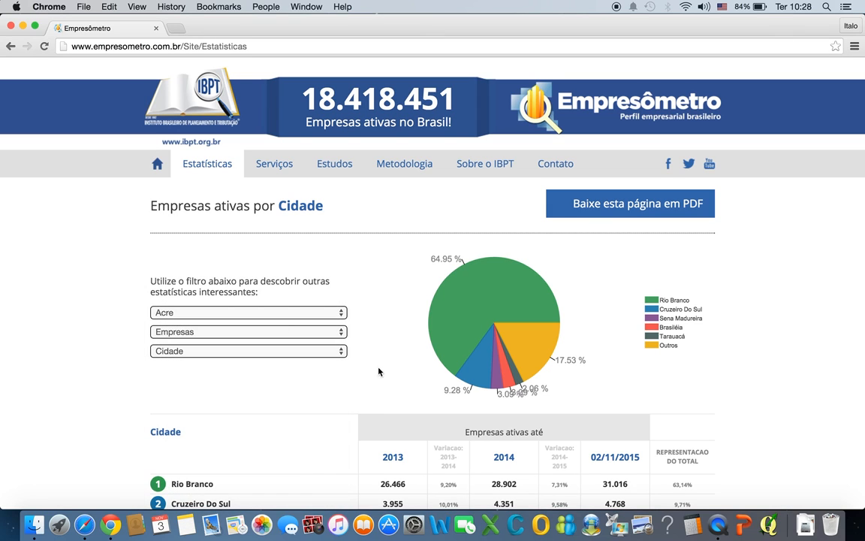
{"action": "left_click", "coordinate": [298, 335]}
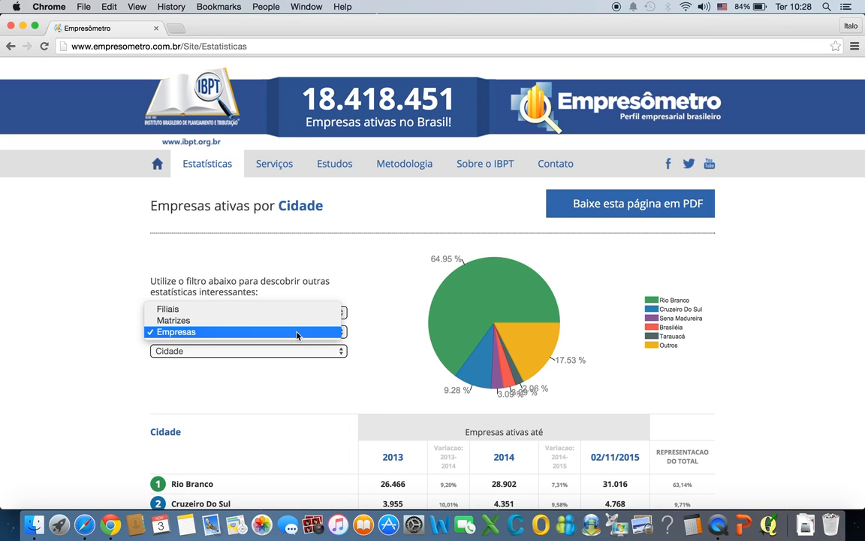
{"action": "left_click", "coordinate": [297, 334]}
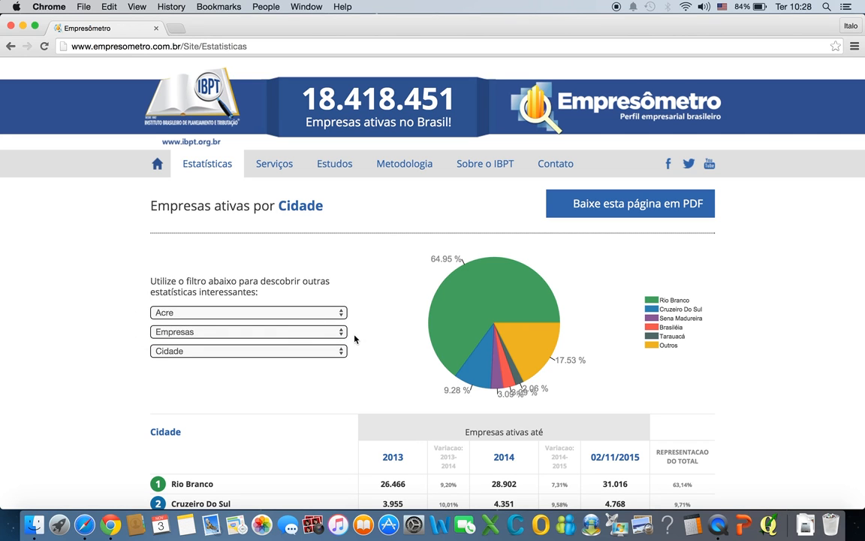
Review Acre's table of active companies per city down to its total row.
{"action": "scroll", "coordinate": [332, 355], "scroll_direction": "down", "scroll_amount": 5}
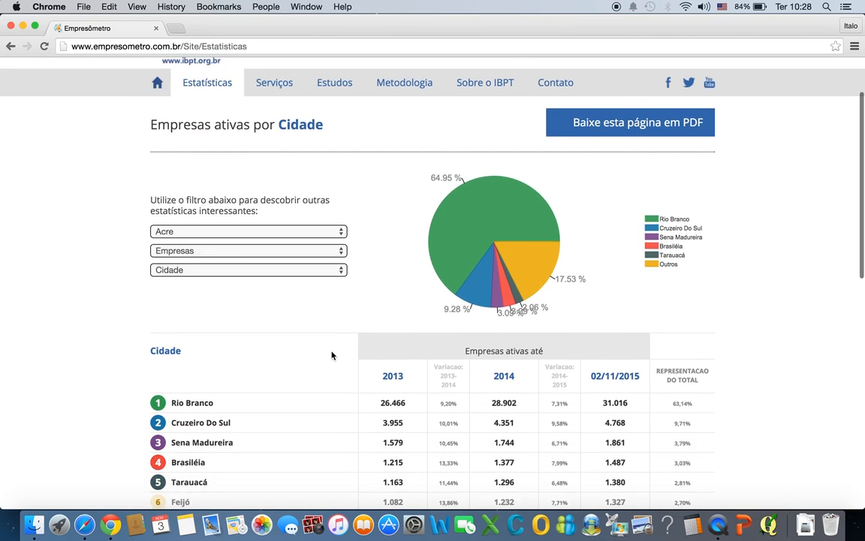
{"action": "scroll", "coordinate": [332, 355], "scroll_direction": "down", "scroll_amount": 3}
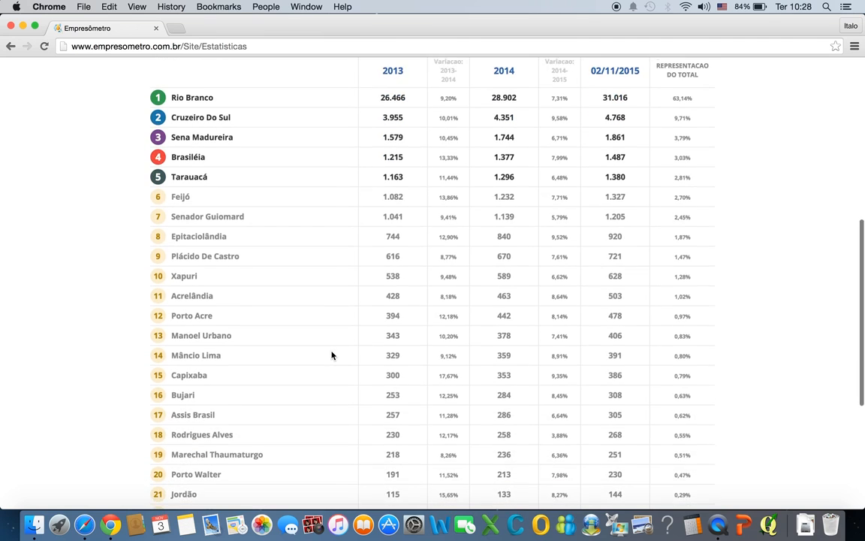
{"action": "scroll", "coordinate": [324, 444], "scroll_direction": "up", "scroll_amount": 2}
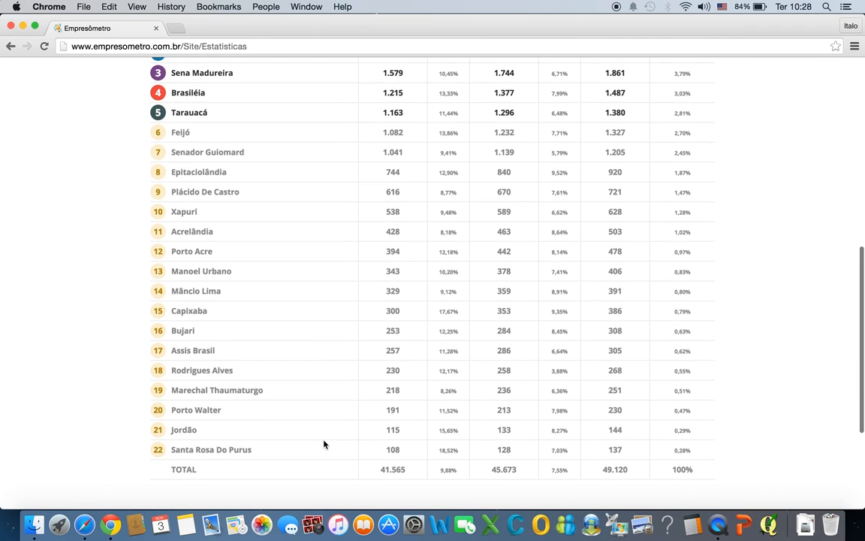
{"action": "scroll", "coordinate": [324, 444], "scroll_direction": "up", "scroll_amount": 3}
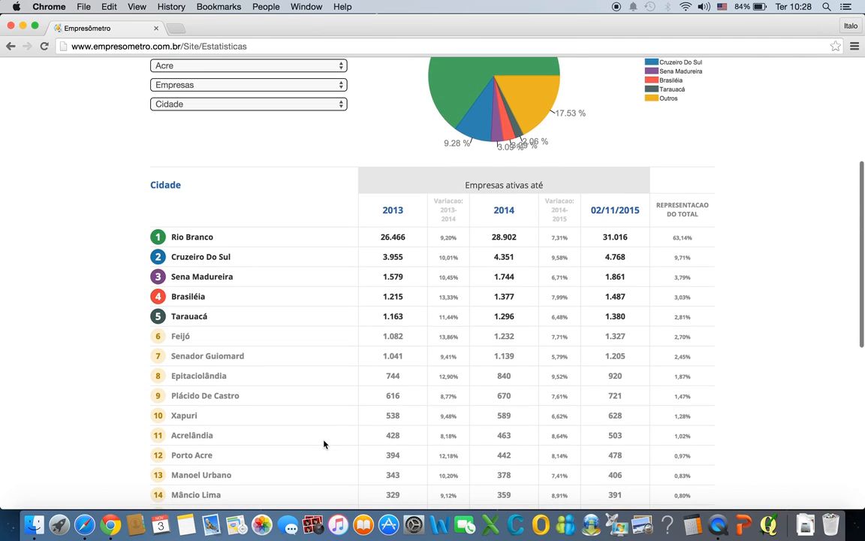
{"action": "scroll", "coordinate": [324, 444], "scroll_direction": "up", "scroll_amount": 4}
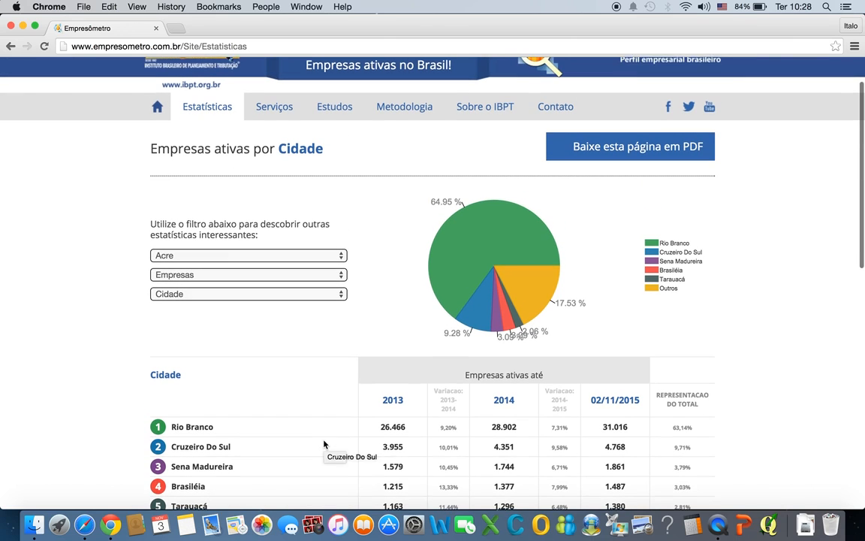
Filter the statistics to the state of Sergipe and go through its list of cities.
{"action": "left_click", "coordinate": [300, 252]}
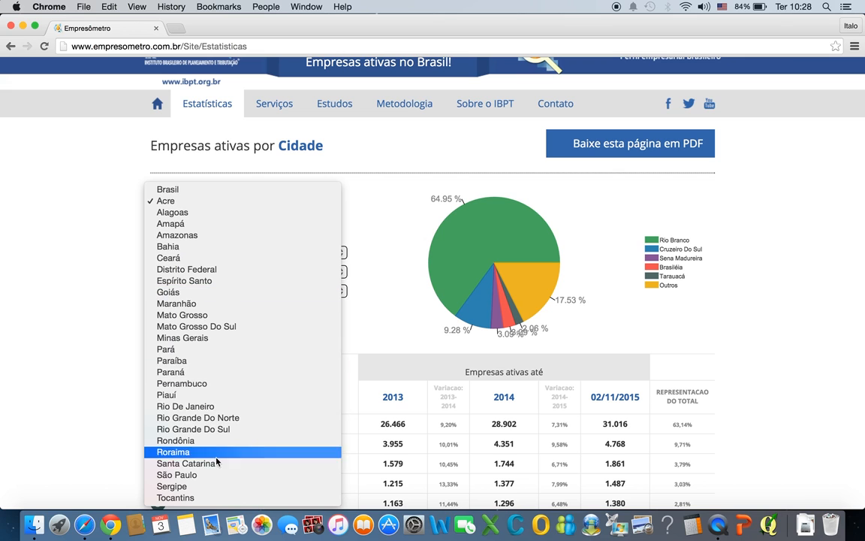
{"action": "left_click", "coordinate": [201, 487]}
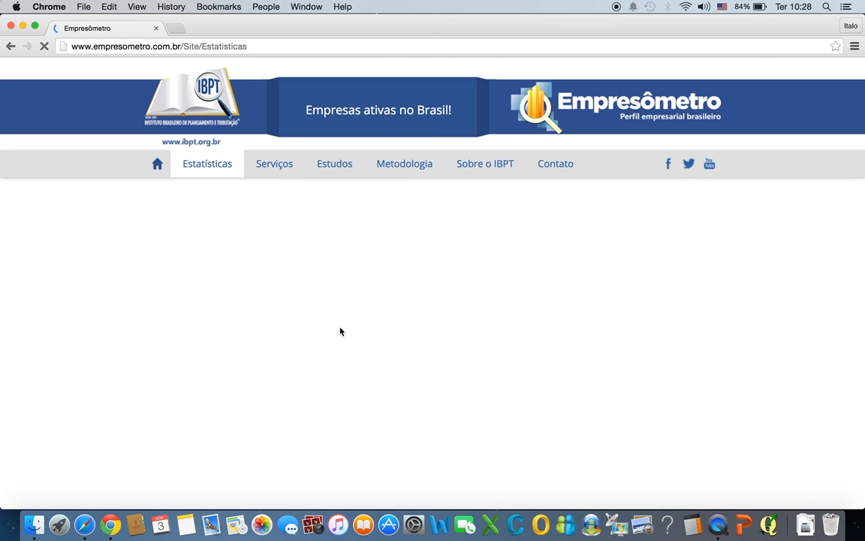
{"action": "scroll", "coordinate": [340, 331], "scroll_direction": "down", "scroll_amount": 20}
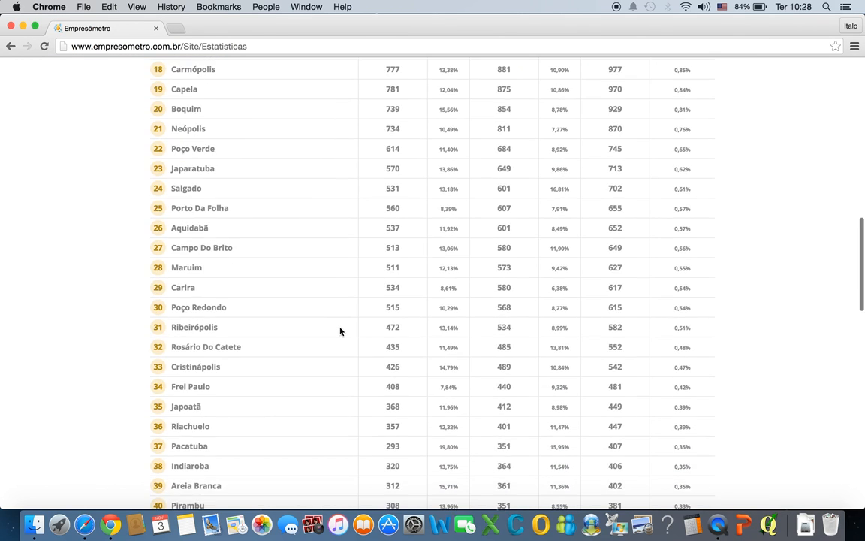
{"action": "scroll", "coordinate": [341, 331], "scroll_direction": "down", "scroll_amount": 10}
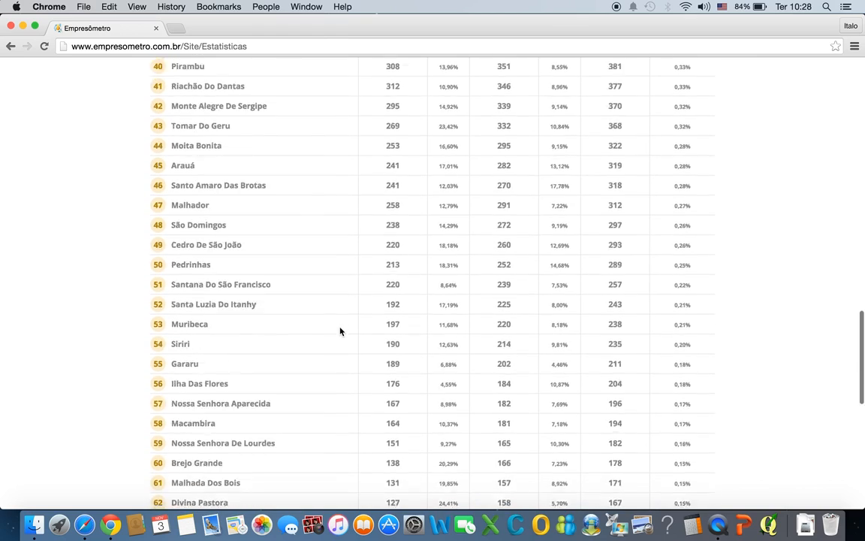
Review Sergipe's table of active companies per city, from the leading cities down to the total row.
{"action": "scroll", "coordinate": [340, 331], "scroll_direction": "down", "scroll_amount": 2}
{"action": "scroll", "coordinate": [340, 332], "scroll_direction": "up", "scroll_amount": 8}
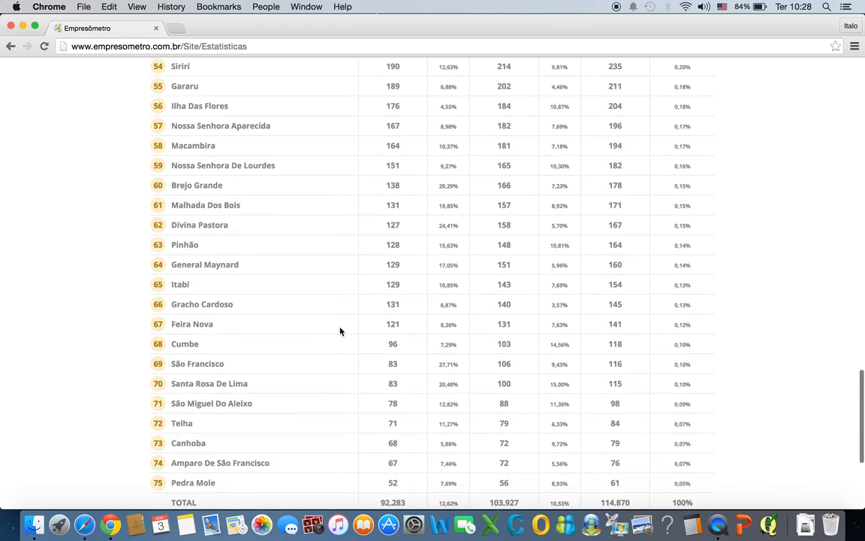
{"action": "scroll", "coordinate": [340, 333], "scroll_direction": "up", "scroll_amount": 15}
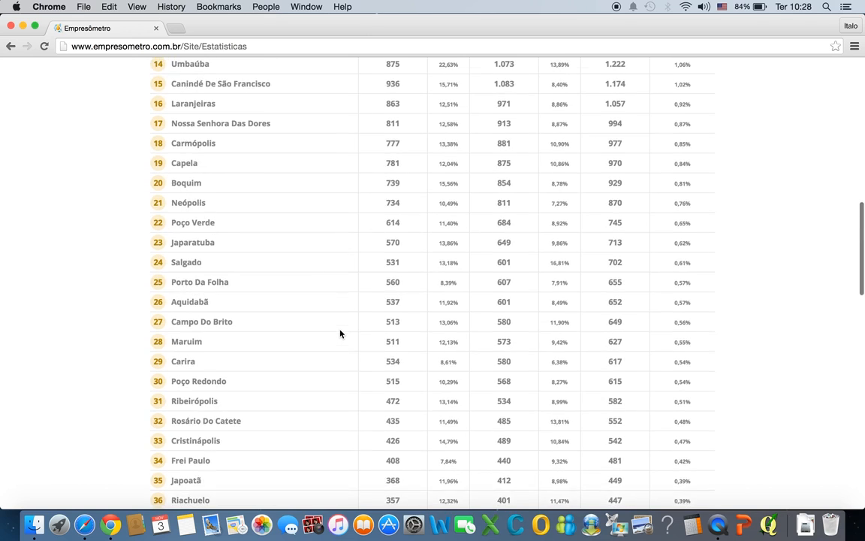
{"action": "scroll", "coordinate": [341, 352], "scroll_direction": "up", "scroll_amount": 5}
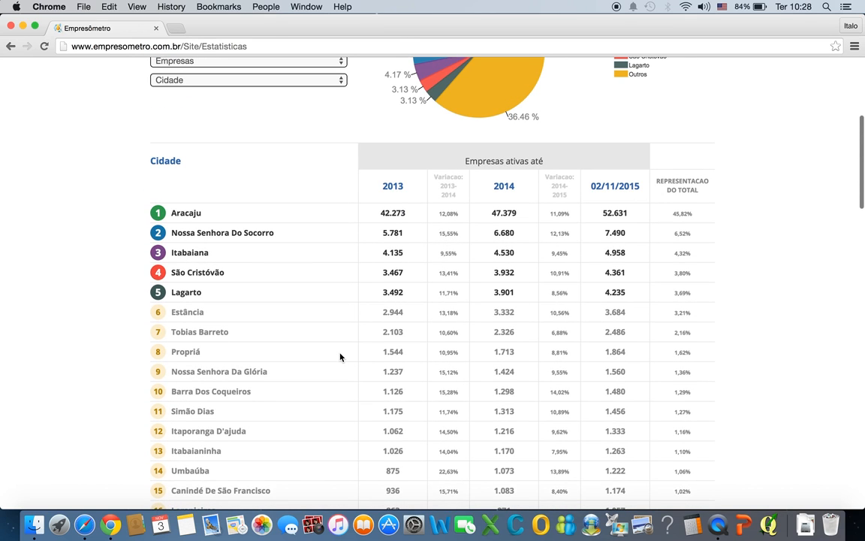
{"action": "scroll", "coordinate": [340, 358], "scroll_direction": "up", "scroll_amount": 3}
{"action": "scroll", "coordinate": [341, 357], "scroll_direction": "up", "scroll_amount": 1}
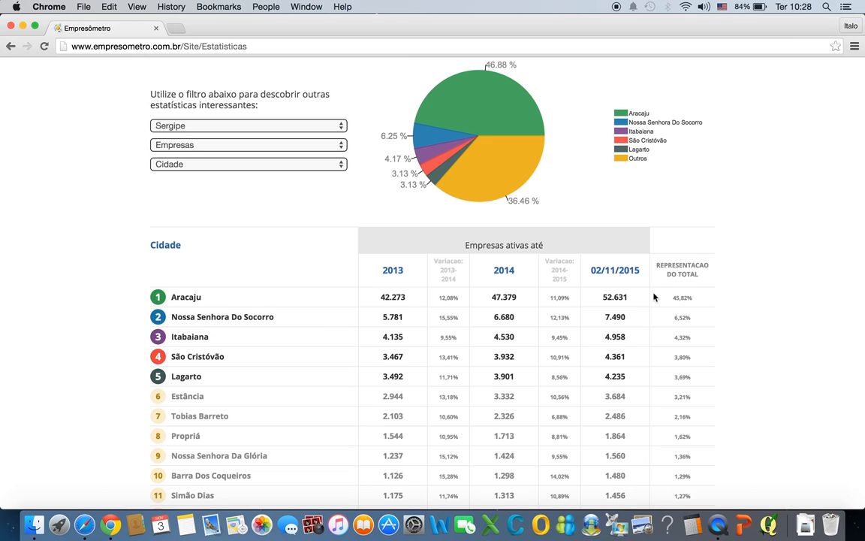
{"action": "scroll", "coordinate": [415, 313], "scroll_direction": "down", "scroll_amount": 10}
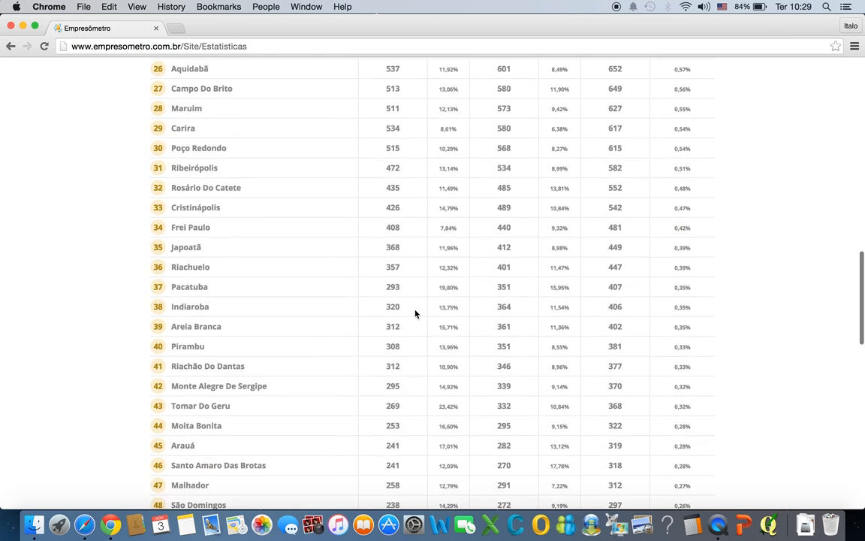
{"action": "scroll", "coordinate": [396, 261], "scroll_direction": "down", "scroll_amount": 5}
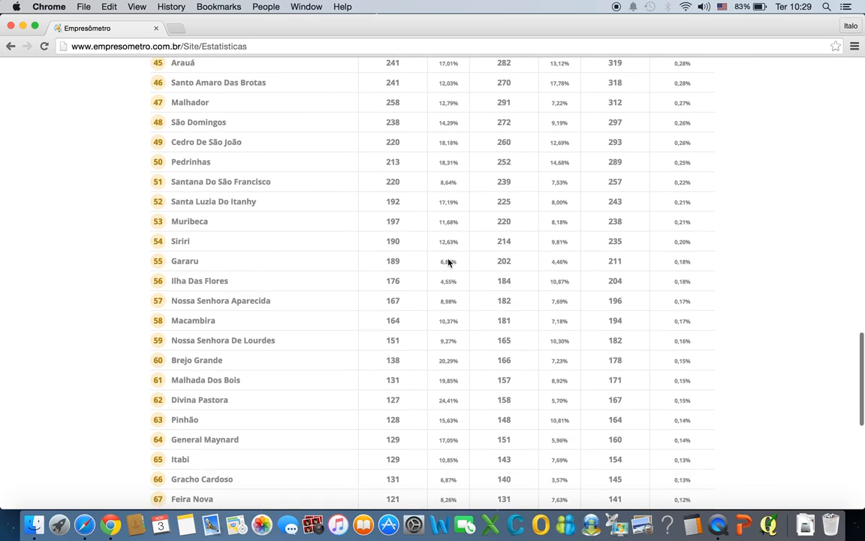
{"action": "scroll", "coordinate": [449, 261], "scroll_direction": "down", "scroll_amount": 1}
{"action": "scroll", "coordinate": [449, 259], "scroll_direction": "down", "scroll_amount": 4}
{"action": "scroll", "coordinate": [449, 207], "scroll_direction": "up", "scroll_amount": 9}
{"action": "scroll", "coordinate": [448, 286], "scroll_direction": "up", "scroll_amount": 10}
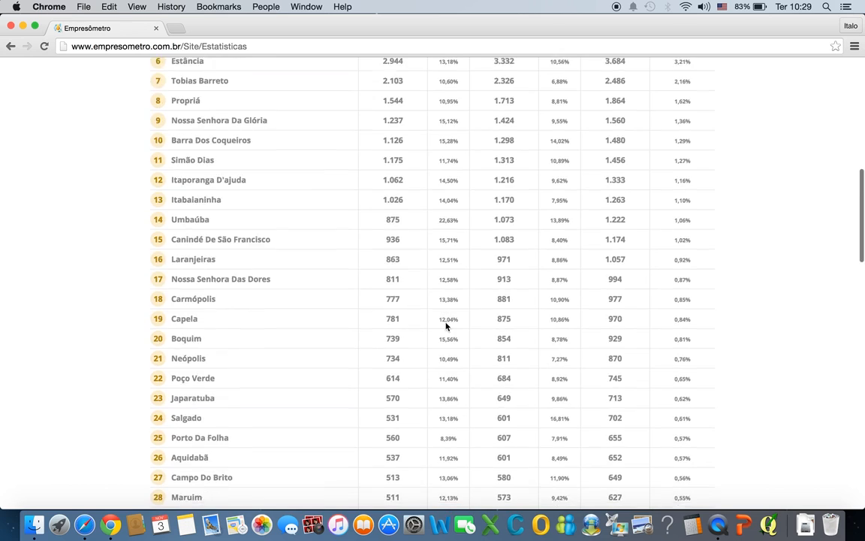
{"action": "scroll", "coordinate": [445, 340], "scroll_direction": "down", "scroll_amount": 1}
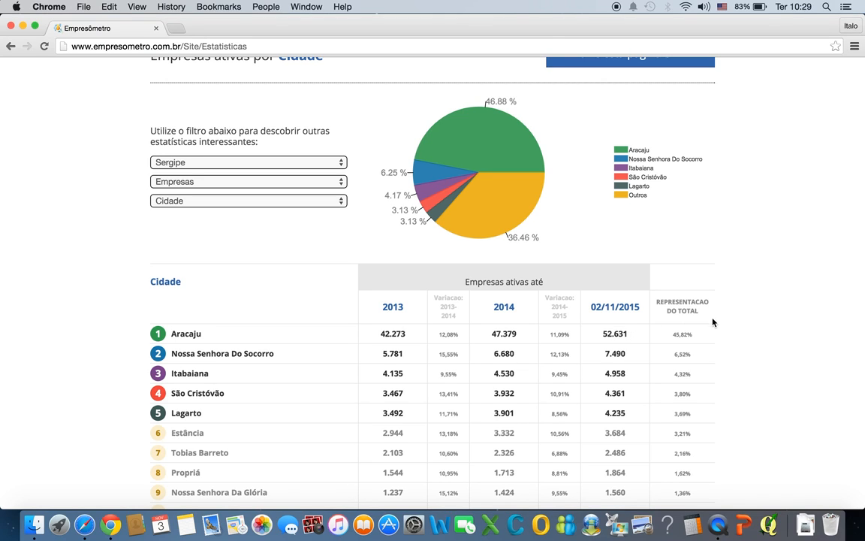
Examine each Sergipe city's share of the total and check the table's total row for 02/11/2015.
{"action": "scroll", "coordinate": [666, 323], "scroll_direction": "down", "scroll_amount": 2}
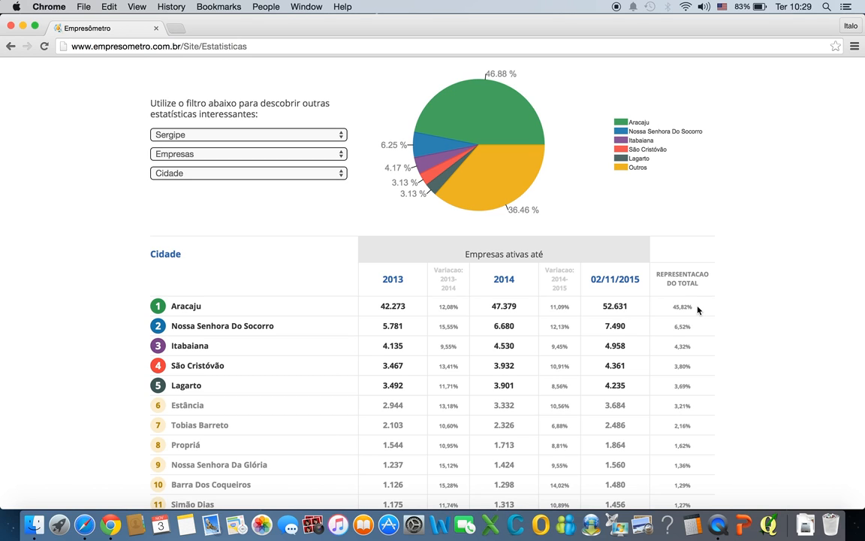
{"action": "scroll", "coordinate": [698, 310], "scroll_direction": "down", "scroll_amount": 2}
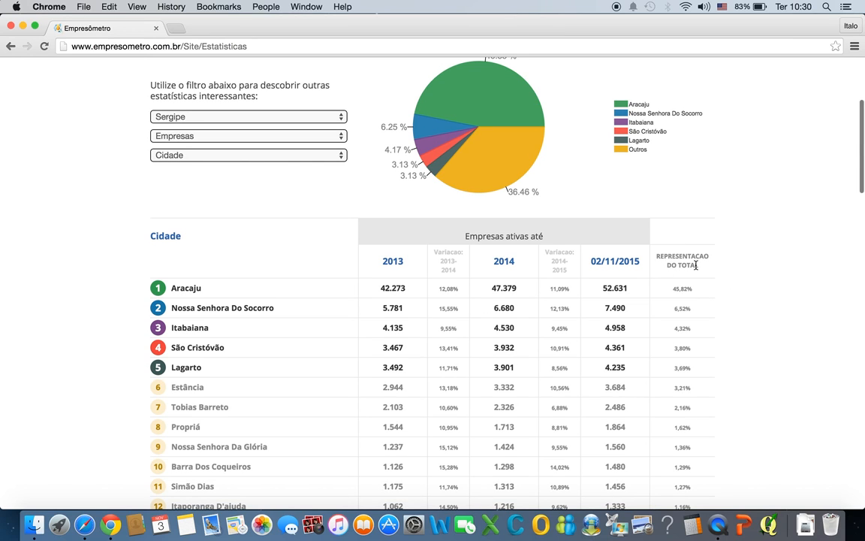
{"action": "scroll", "coordinate": [726, 271], "scroll_direction": "down", "scroll_amount": 4}
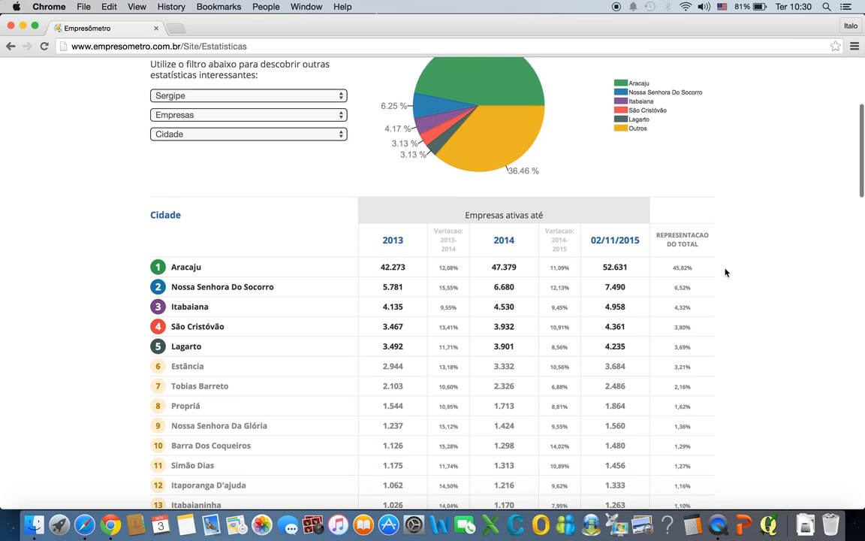
{"action": "scroll", "coordinate": [618, 254], "scroll_direction": "down", "scroll_amount": 15}
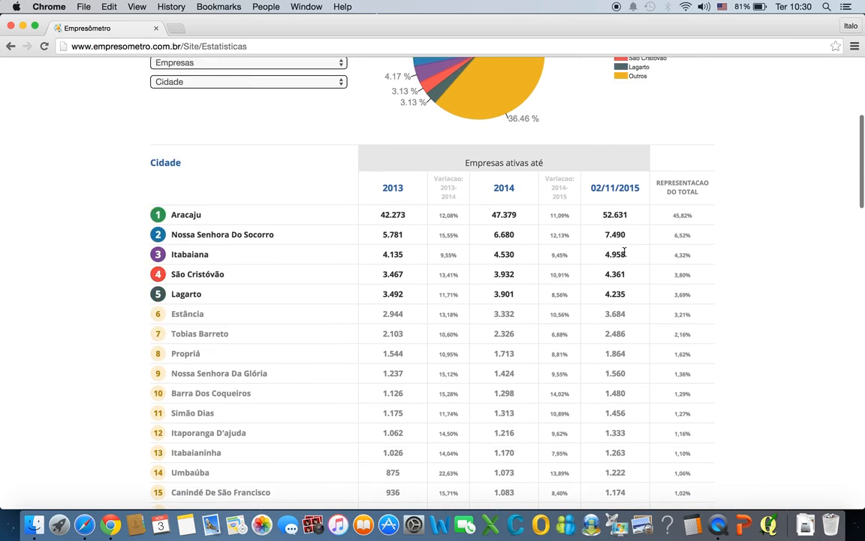
{"action": "scroll", "coordinate": [624, 255], "scroll_direction": "down", "scroll_amount": 12}
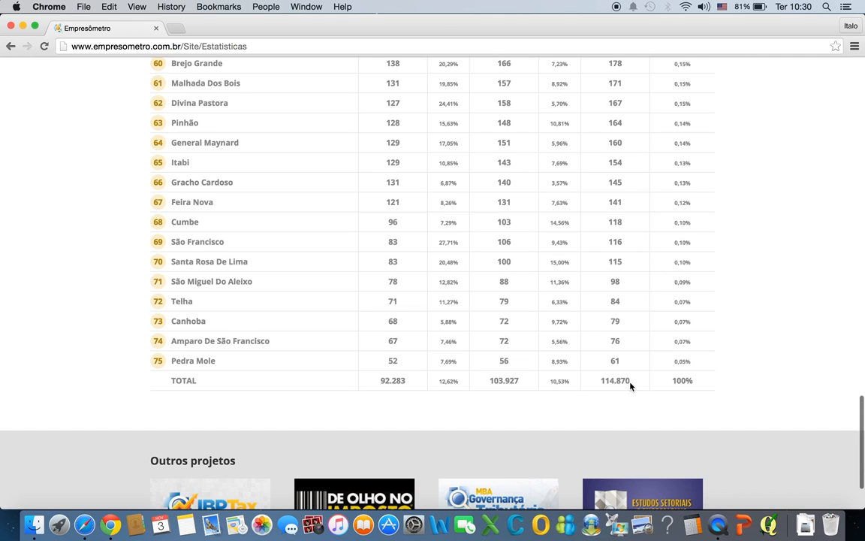
{"action": "scroll", "coordinate": [603, 398], "scroll_direction": "up", "scroll_amount": 11}
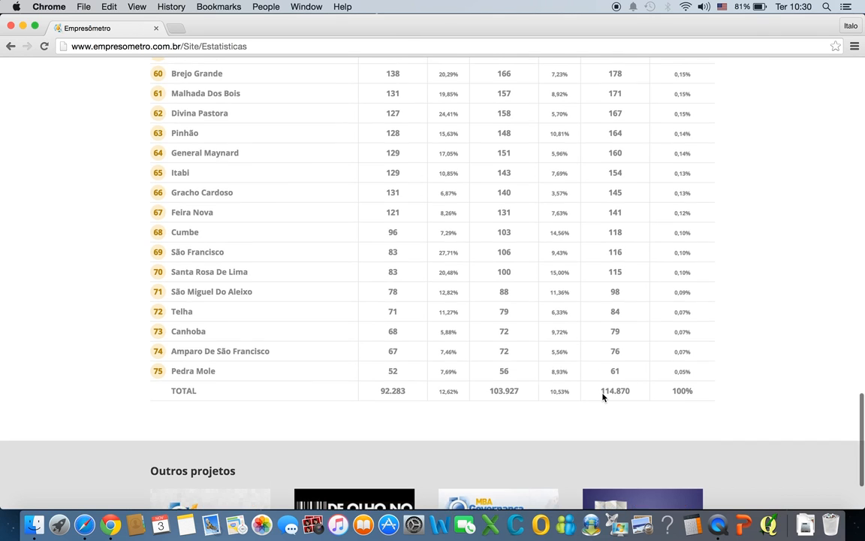
{"action": "scroll", "coordinate": [603, 398], "scroll_direction": "up", "scroll_amount": 15}
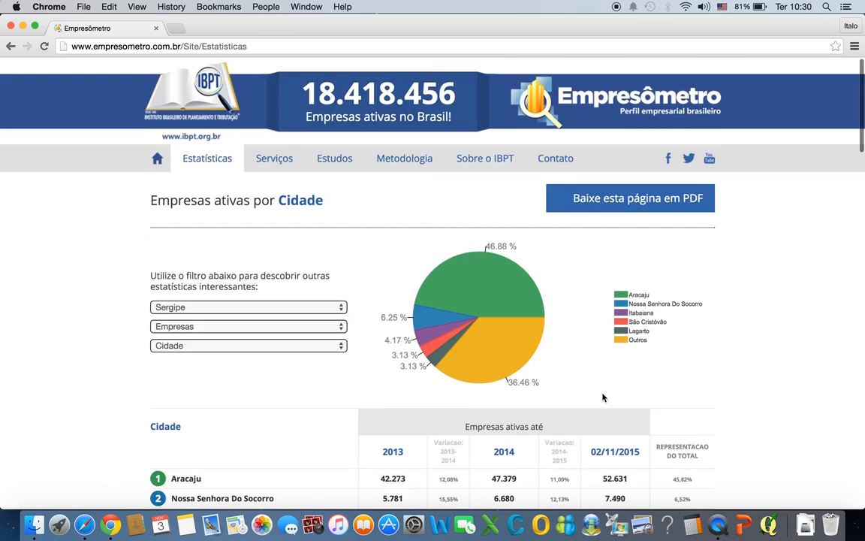
Break down Sergipe's company statistics by Setor and view the resulting chart and table.
{"action": "scroll", "coordinate": [603, 397], "scroll_direction": "down", "scroll_amount": 1}
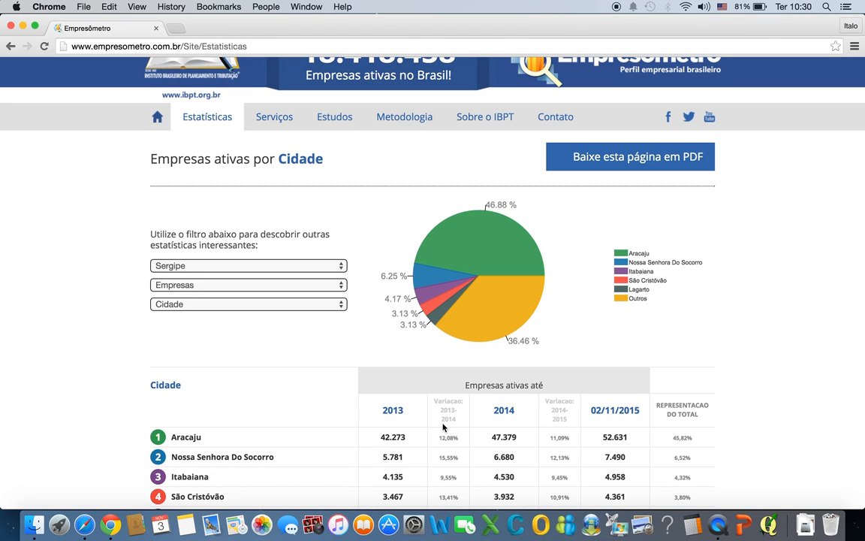
{"action": "left_click", "coordinate": [339, 304]}
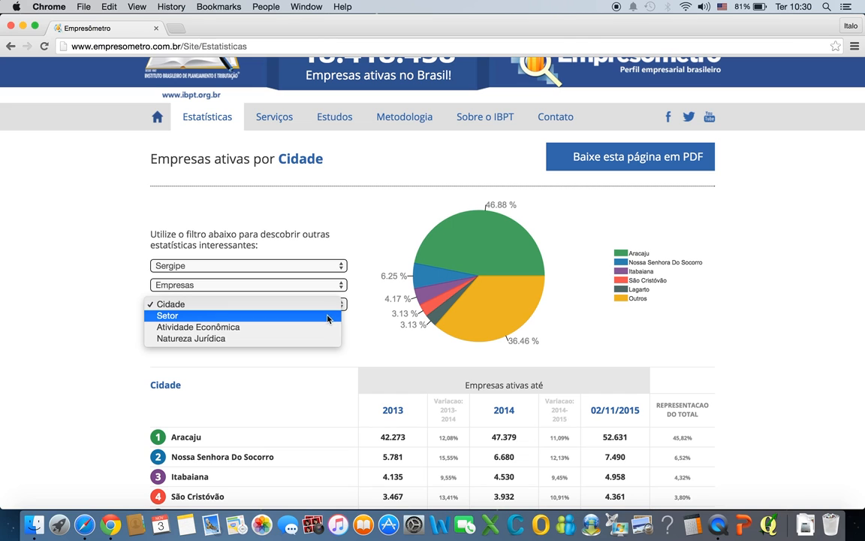
{"action": "left_click", "coordinate": [329, 317]}
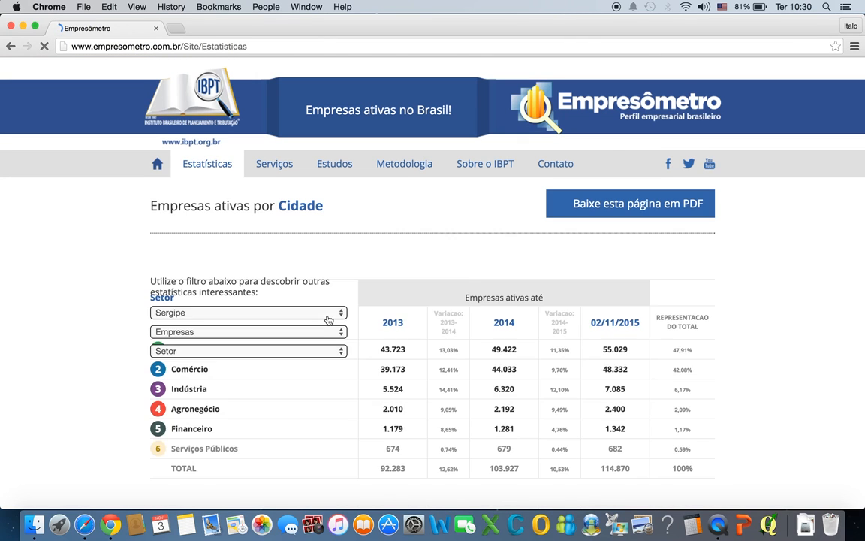
{"action": "scroll", "coordinate": [329, 321], "scroll_direction": "down", "scroll_amount": 3}
{"action": "scroll", "coordinate": [328, 321], "scroll_direction": "down", "scroll_amount": 4}
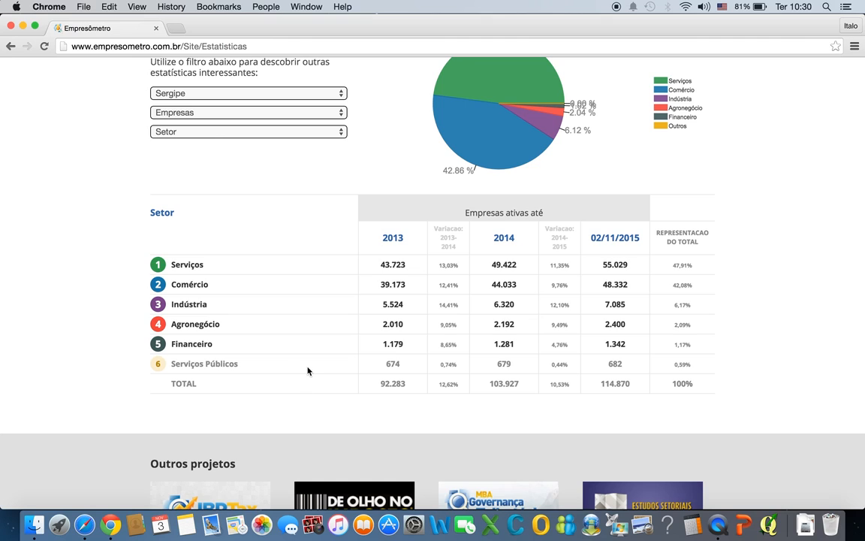
Break down Sergipe's company statistics by Atividade Econômica and view the leading activities.
{"action": "left_click", "coordinate": [309, 131]}
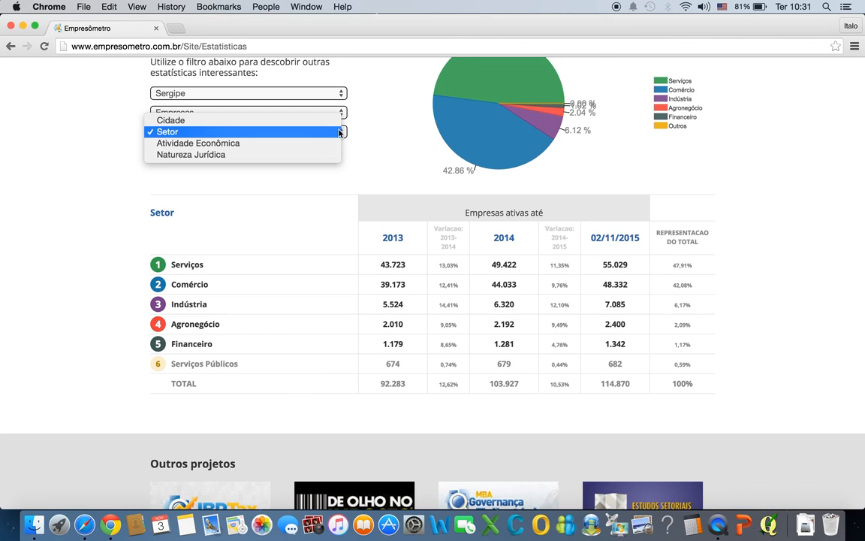
{"action": "left_click", "coordinate": [307, 143]}
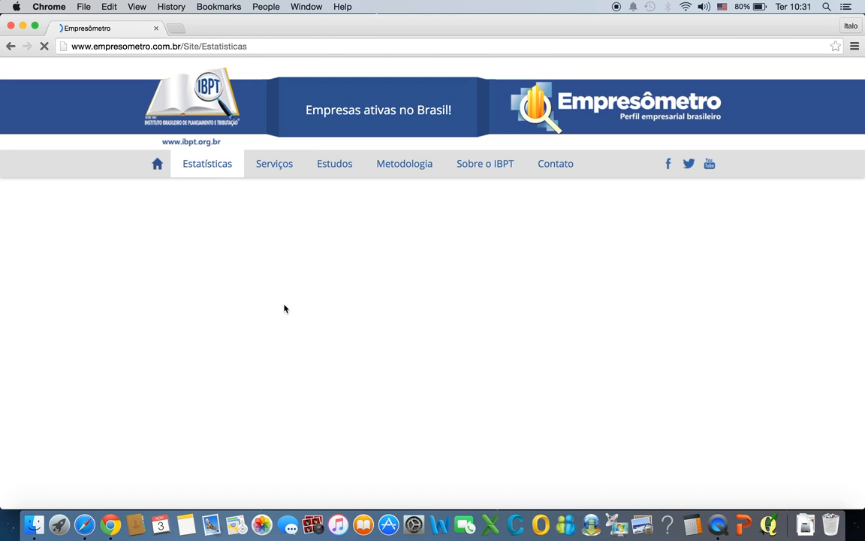
{"action": "scroll", "coordinate": [284, 308], "scroll_direction": "down", "scroll_amount": 3}
{"action": "scroll", "coordinate": [284, 308], "scroll_direction": "down", "scroll_amount": 5}
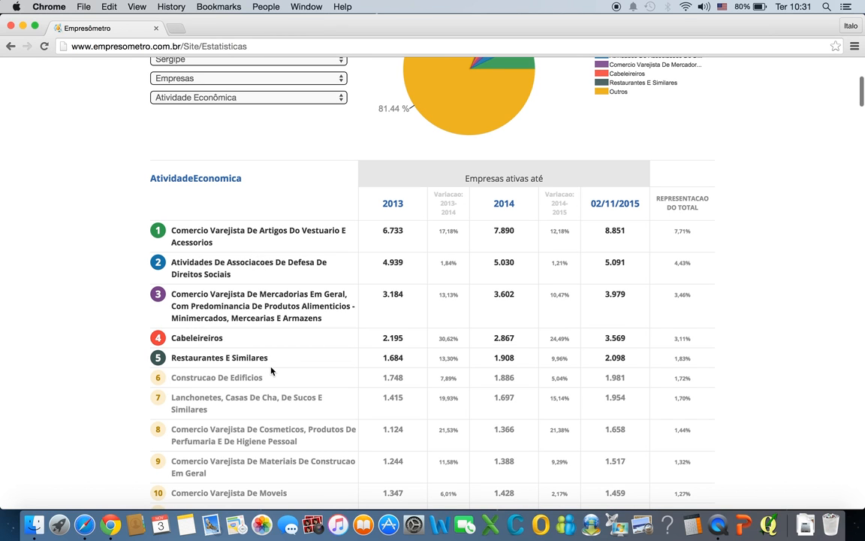
Go through Sergipe's long table of active companies per economic activity and return to the pie chart.
{"action": "scroll", "coordinate": [272, 370], "scroll_direction": "down", "scroll_amount": 4}
{"action": "scroll", "coordinate": [274, 368], "scroll_direction": "down", "scroll_amount": 15}
{"action": "scroll", "coordinate": [274, 369], "scroll_direction": "down", "scroll_amount": 9}
{"action": "scroll", "coordinate": [274, 368], "scroll_direction": "down", "scroll_amount": 10}
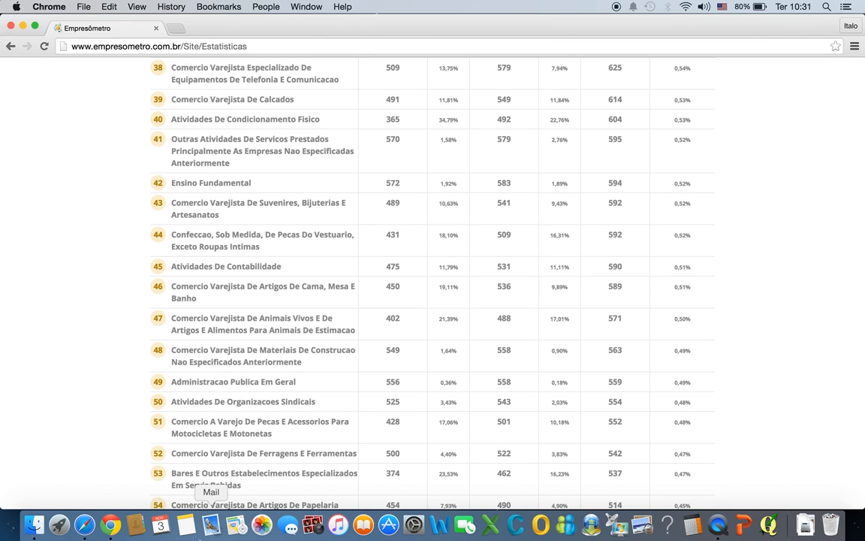
{"action": "scroll", "coordinate": [248, 414], "scroll_direction": "down", "scroll_amount": 9}
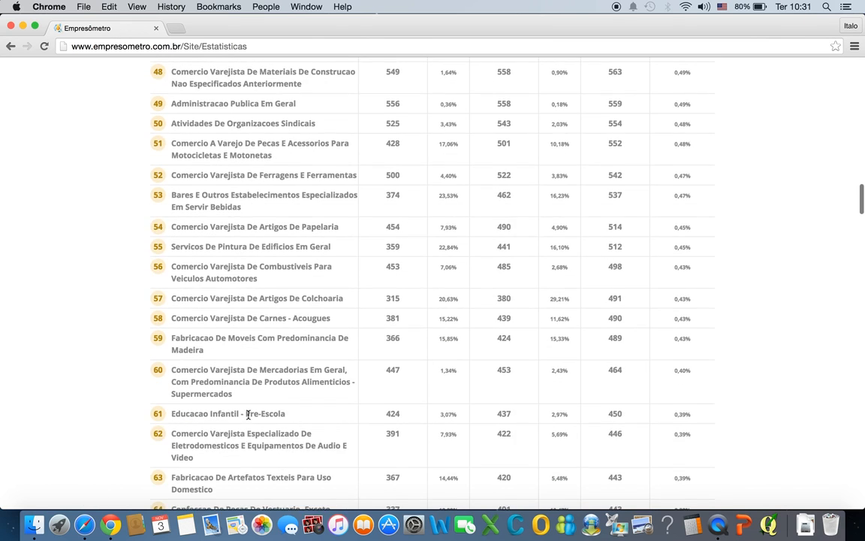
{"action": "scroll", "coordinate": [256, 364], "scroll_direction": "down", "scroll_amount": 16}
{"action": "scroll", "coordinate": [263, 366], "scroll_direction": "down", "scroll_amount": 5}
{"action": "scroll", "coordinate": [263, 368], "scroll_direction": "down", "scroll_amount": 20}
{"action": "scroll", "coordinate": [263, 365], "scroll_direction": "up", "scroll_amount": 20}
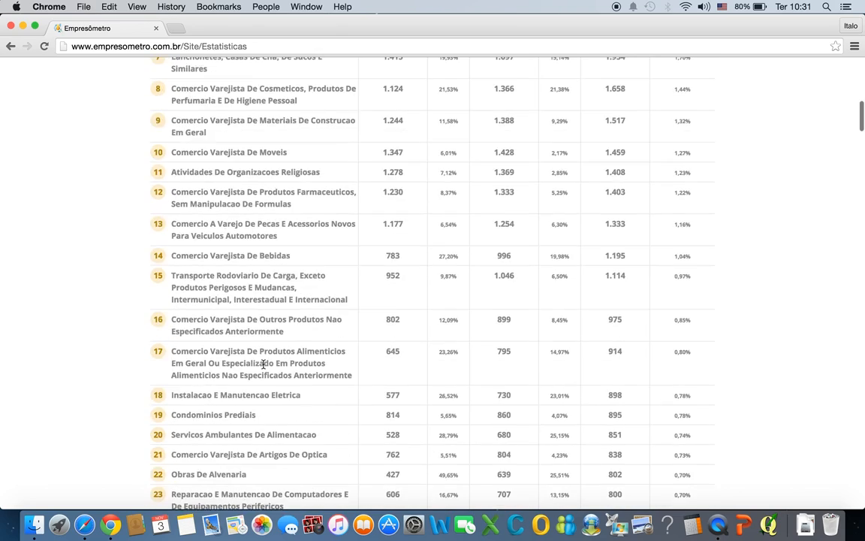
{"action": "scroll", "coordinate": [263, 366], "scroll_direction": "up", "scroll_amount": 15}
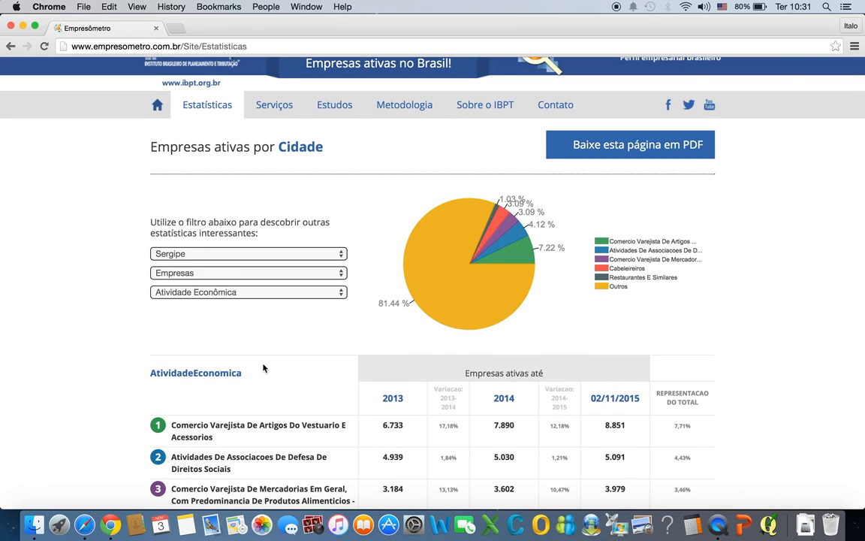
Break down Sergipe's company statistics by Natureza Jurídica and review the table down to its total row.
{"action": "left_click", "coordinate": [293, 293]}
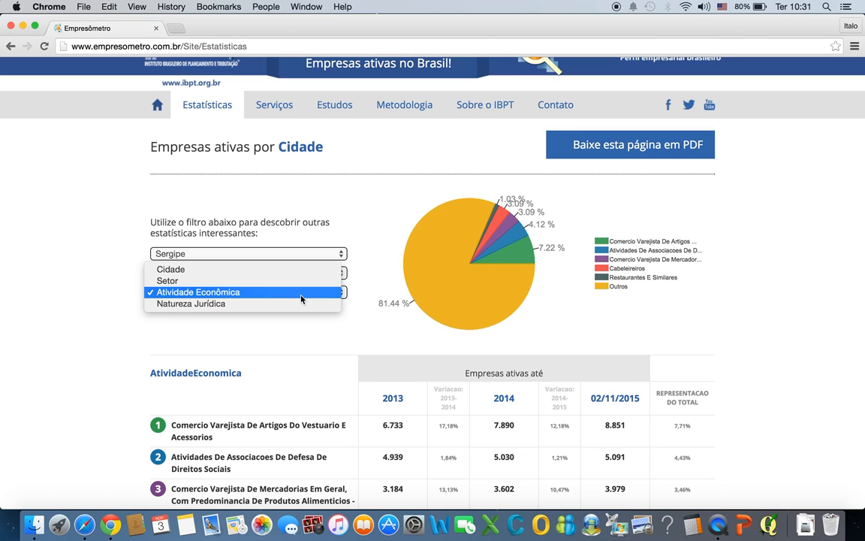
{"action": "left_click", "coordinate": [291, 306]}
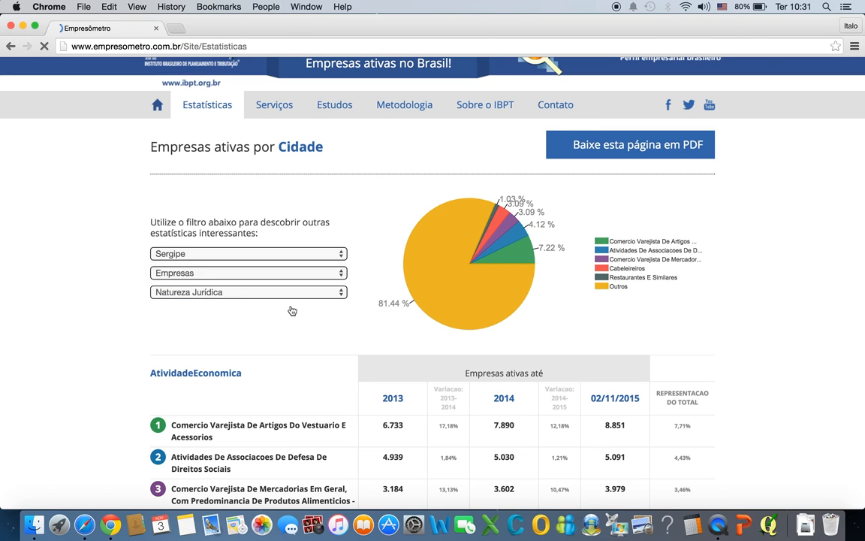
{"action": "scroll", "coordinate": [264, 384], "scroll_direction": "down", "scroll_amount": 4}
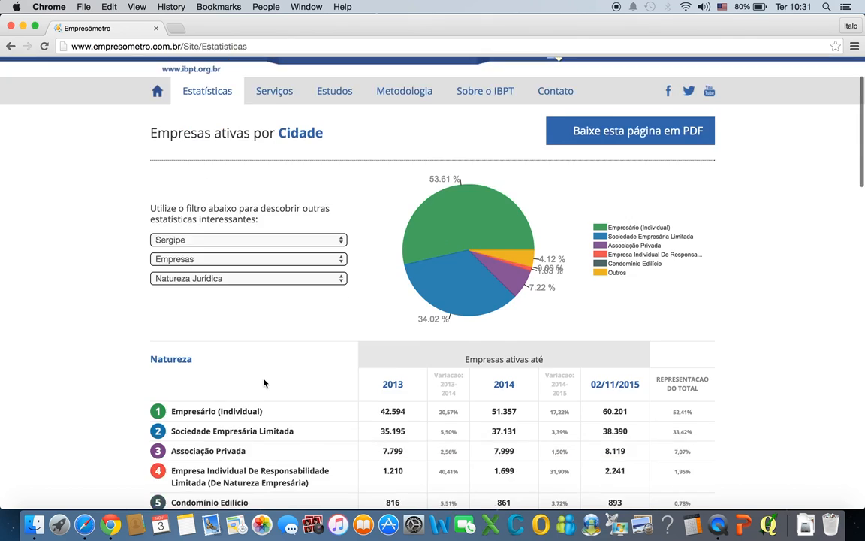
{"action": "scroll", "coordinate": [263, 384], "scroll_direction": "down", "scroll_amount": 3}
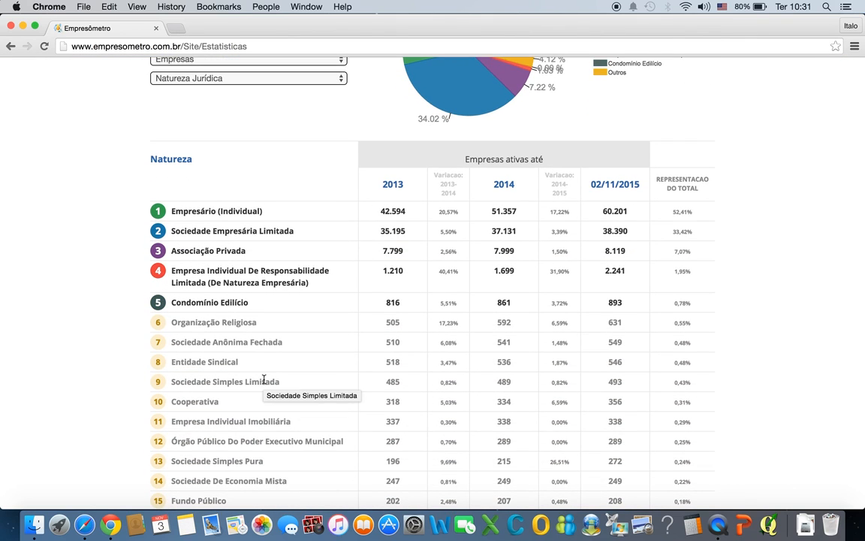
{"action": "scroll", "coordinate": [264, 382], "scroll_direction": "down", "scroll_amount": 5}
{"action": "scroll", "coordinate": [264, 383], "scroll_direction": "down", "scroll_amount": 12}
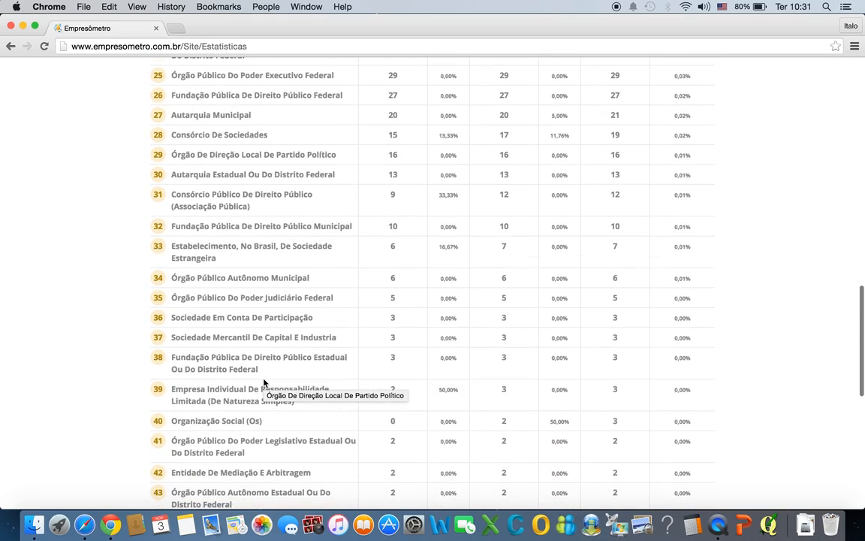
{"action": "scroll", "coordinate": [264, 383], "scroll_direction": "down", "scroll_amount": 10}
{"action": "scroll", "coordinate": [263, 383], "scroll_direction": "up", "scroll_amount": 20}
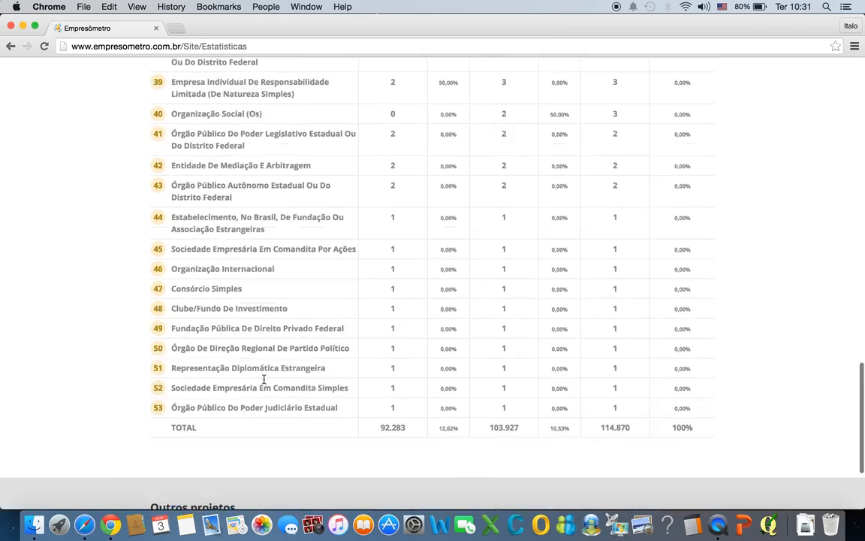
{"action": "scroll", "coordinate": [267, 392], "scroll_direction": "up", "scroll_amount": 6}
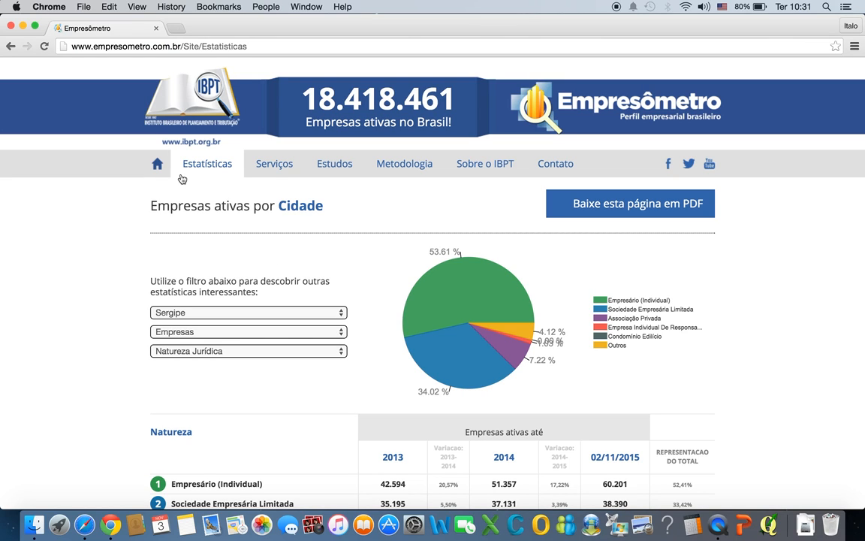
{"action": "left_click", "coordinate": [10, 46]}
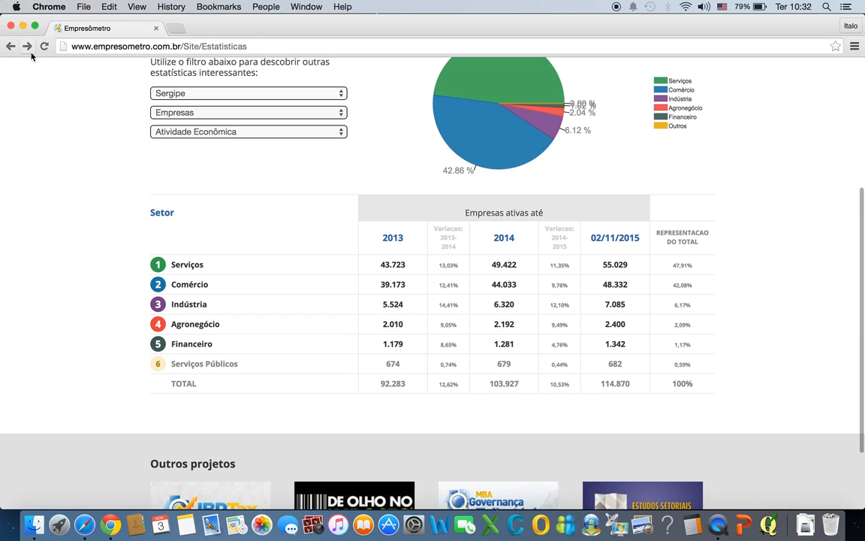
{"action": "left_click", "coordinate": [12, 49]}
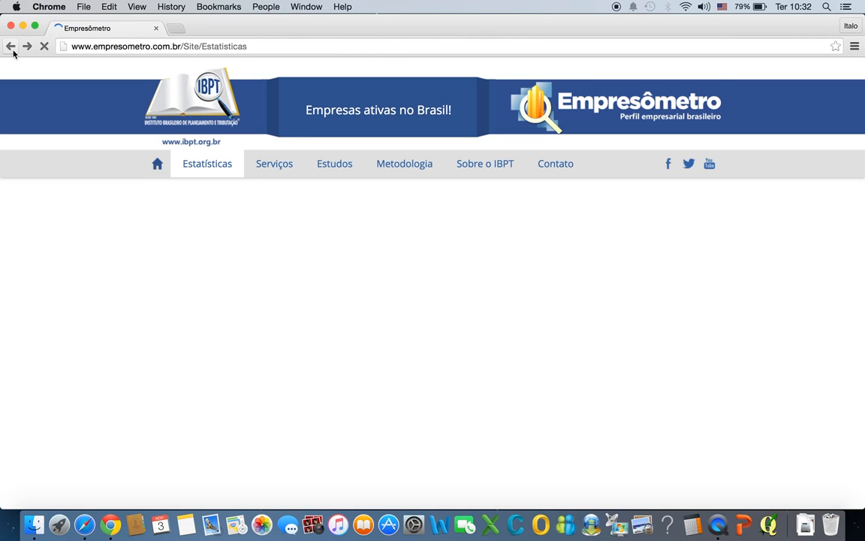
{"action": "left_click", "coordinate": [12, 49]}
{"action": "left_click", "coordinate": [181, 46]}
{"action": "left_click_drag", "start_coordinate": [181, 46], "coordinate": [248, 46]}
{"action": "key", "text": "BackSpace"}
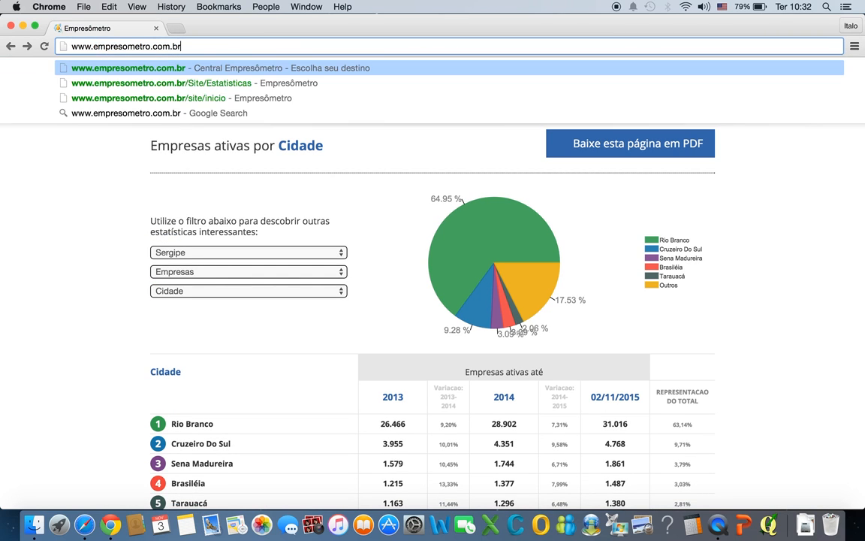
{"action": "key", "text": "Return"}
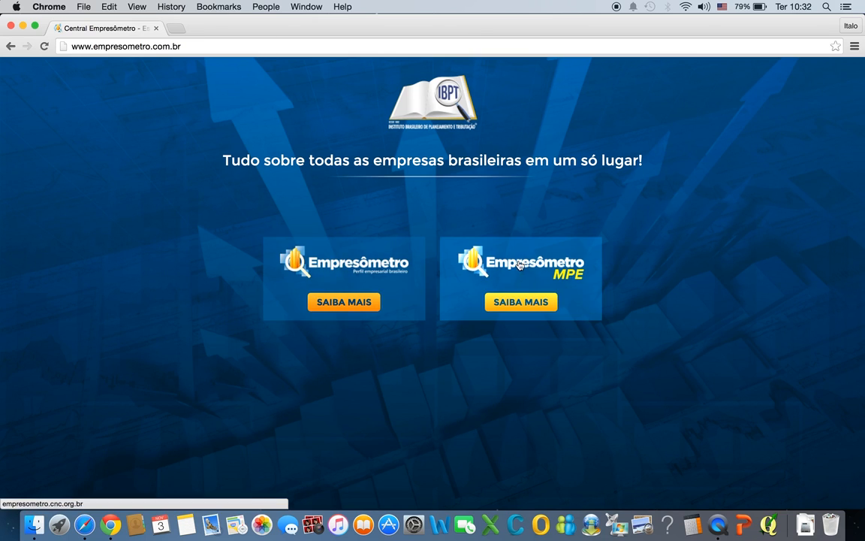
Enter the Empresômetro MPE site, open its statistics page and filter the results by the state PE.
{"action": "left_click", "coordinate": [545, 290]}
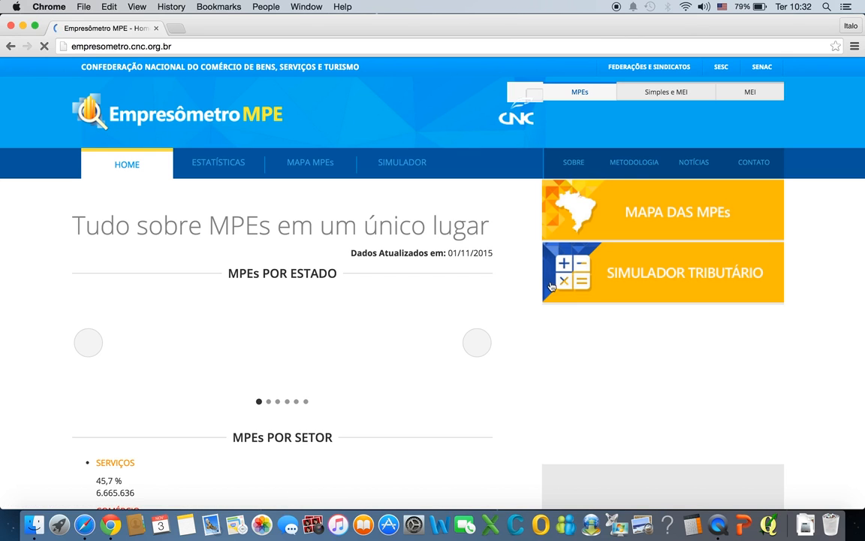
{"action": "left_click", "coordinate": [594, 255]}
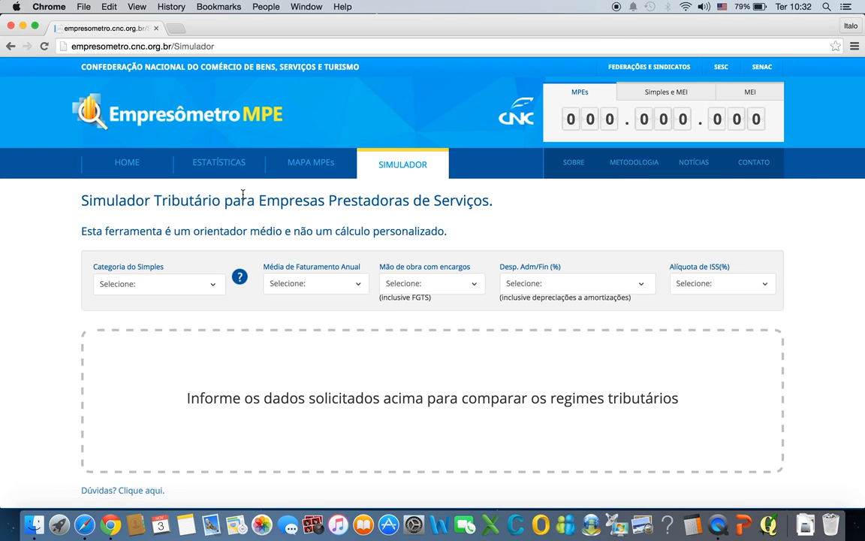
{"action": "left_click", "coordinate": [227, 170]}
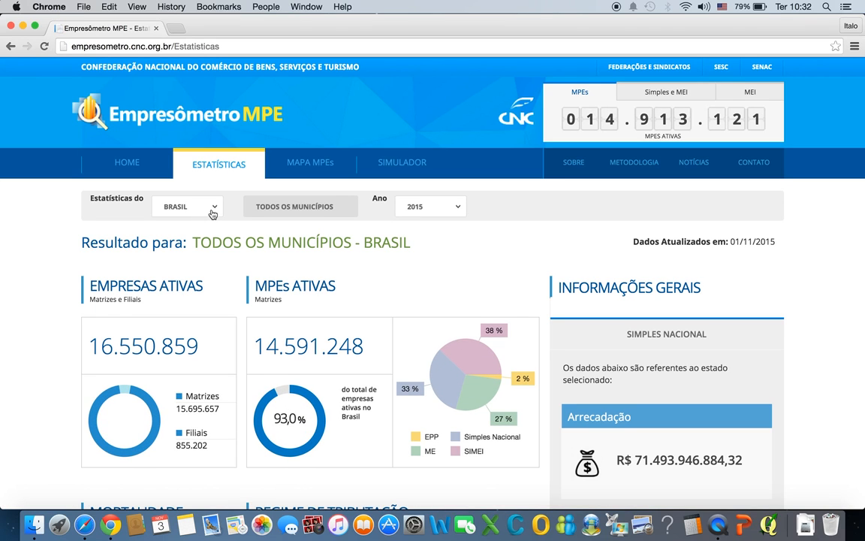
{"action": "left_click", "coordinate": [213, 215]}
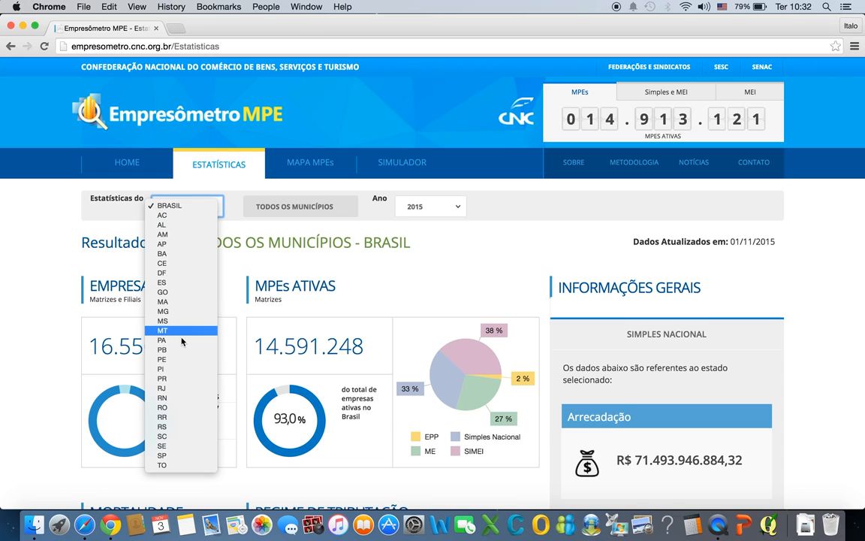
{"action": "left_click", "coordinate": [177, 362]}
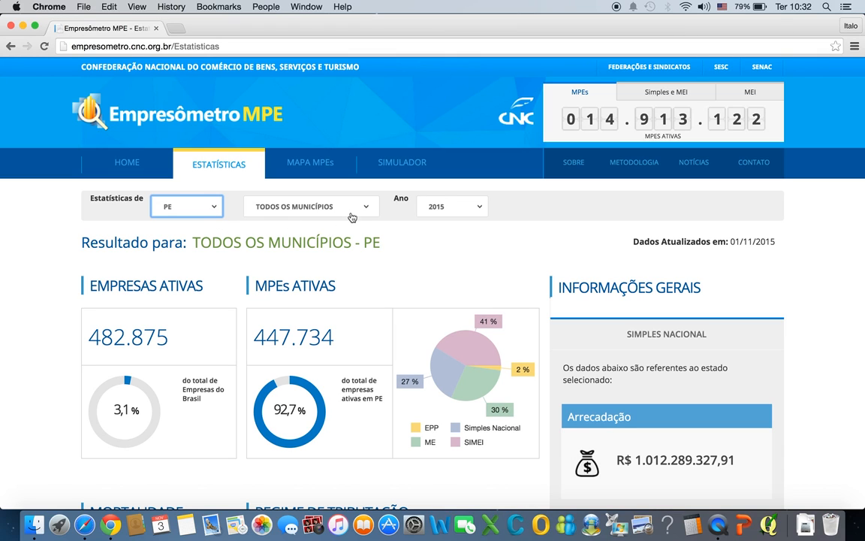
Switch the state filter to PI and PA, and set it back to PE.
{"action": "left_click", "coordinate": [217, 218]}
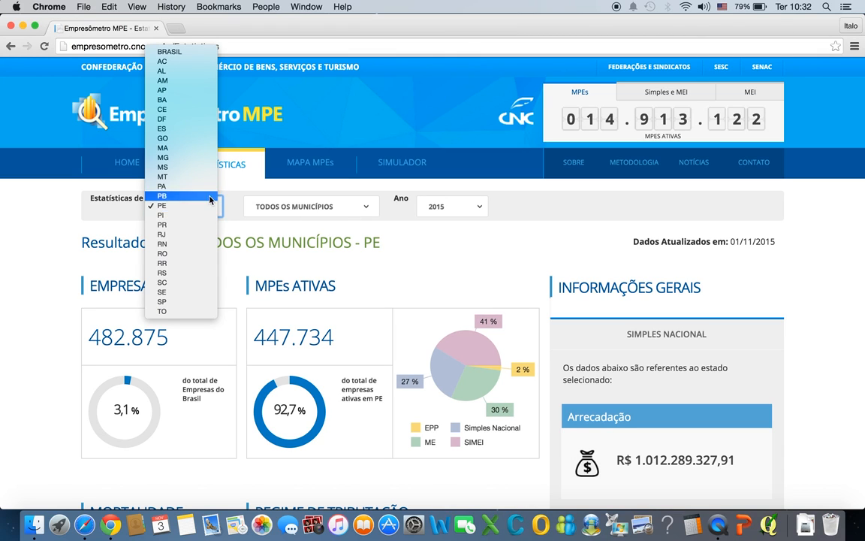
{"action": "left_click", "coordinate": [181, 194]}
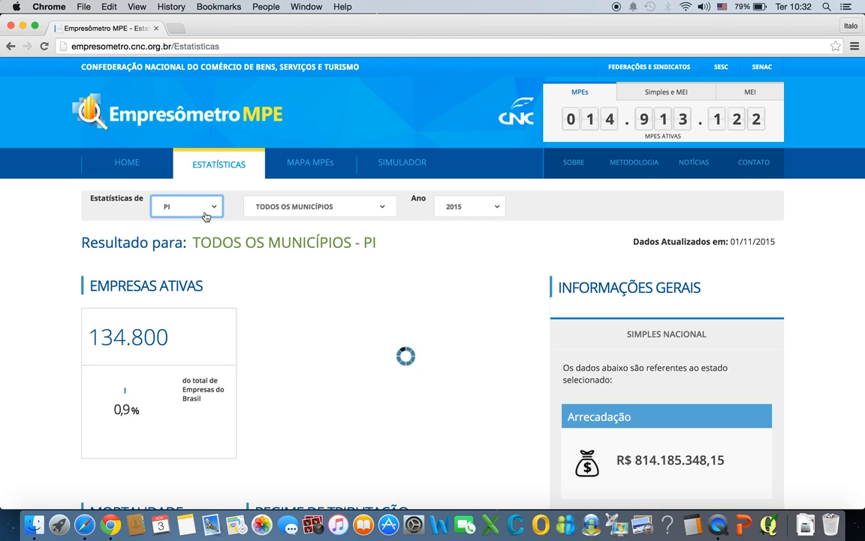
{"action": "left_click", "coordinate": [205, 214]}
{"action": "left_click", "coordinate": [196, 177]}
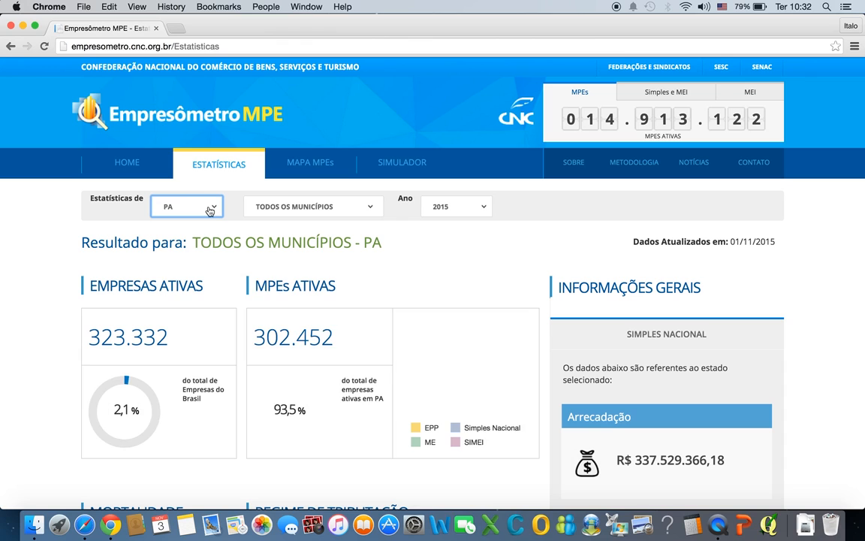
{"action": "left_click", "coordinate": [210, 210]}
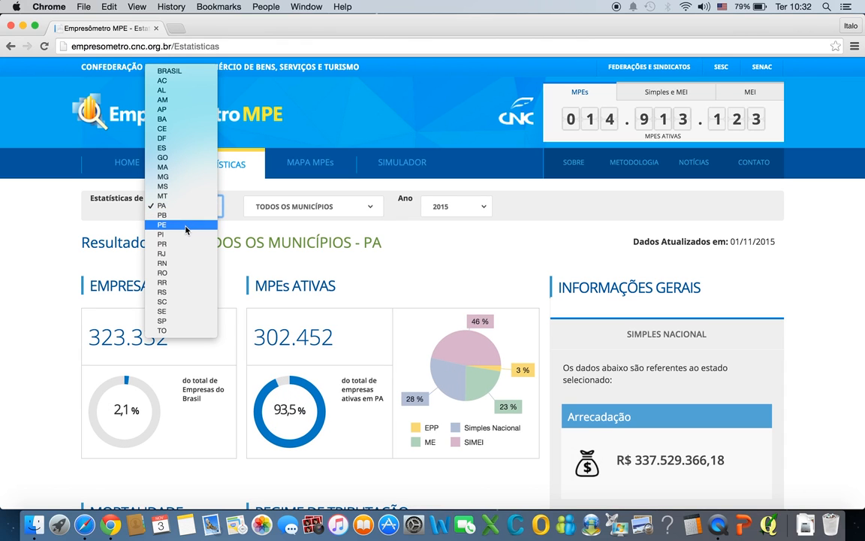
{"action": "left_click", "coordinate": [186, 227]}
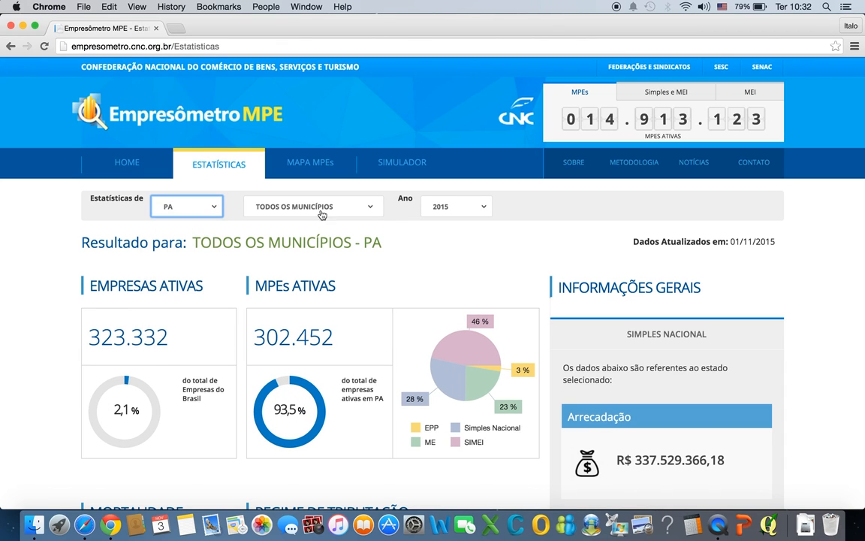
Look over PE's municipality options, MPE indicators and bar chart of the main MPEs by economic activity.
{"action": "left_click", "coordinate": [367, 211]}
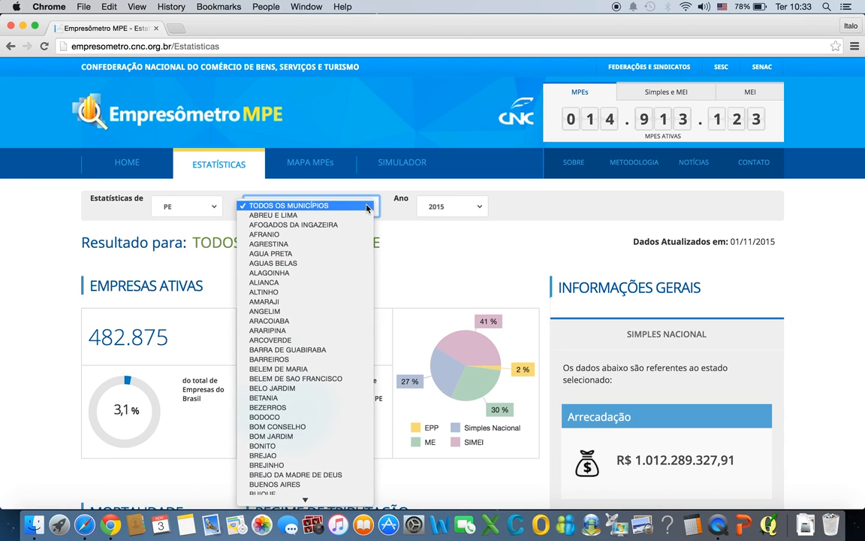
{"action": "left_click", "coordinate": [478, 248]}
{"action": "scroll", "coordinate": [476, 247], "scroll_direction": "down", "scroll_amount": 15}
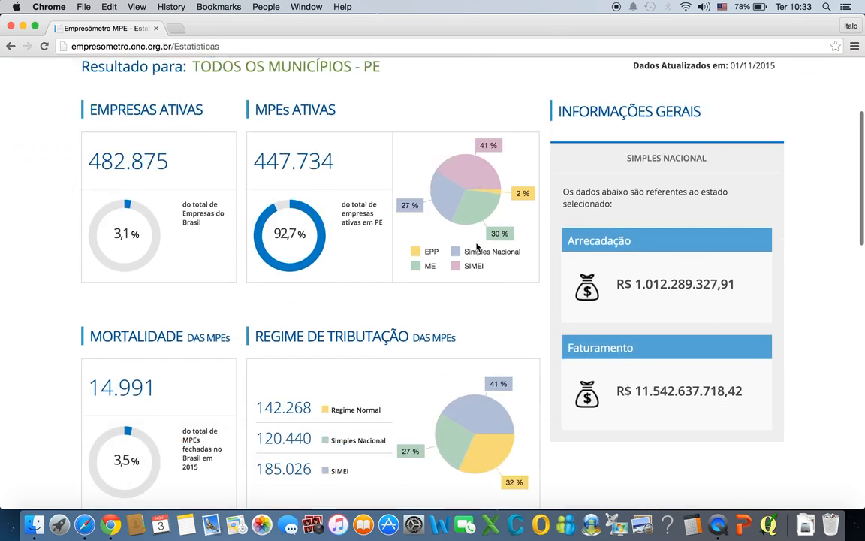
{"action": "scroll", "coordinate": [514, 192], "scroll_direction": "down", "scroll_amount": 5}
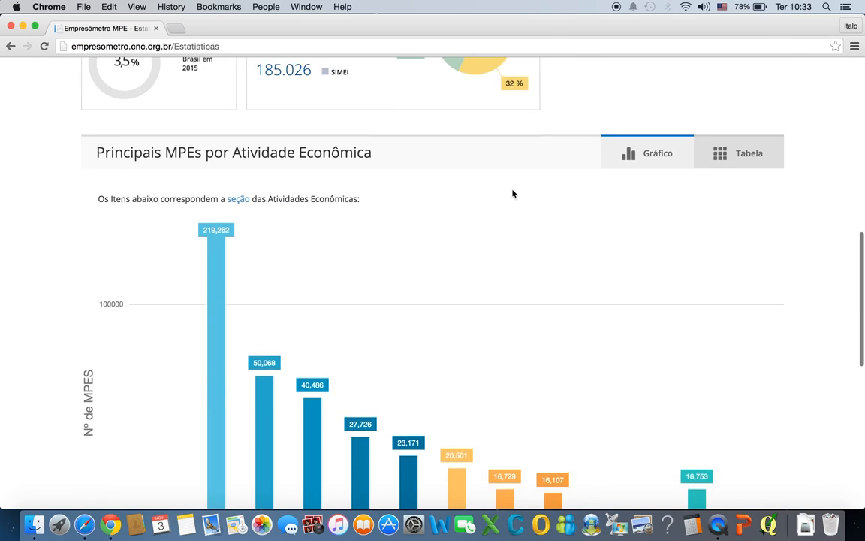
{"action": "scroll", "coordinate": [513, 194], "scroll_direction": "up", "scroll_amount": 2}
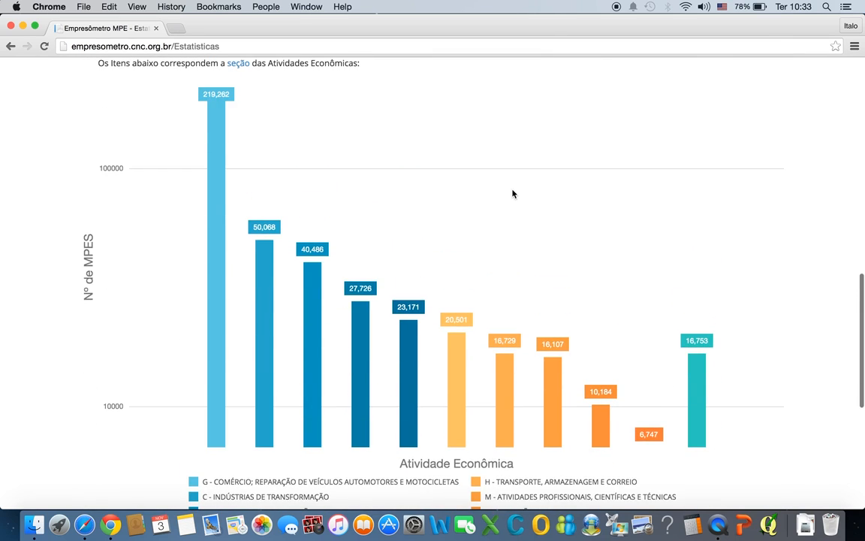
{"action": "scroll", "coordinate": [513, 194], "scroll_direction": "up", "scroll_amount": 4}
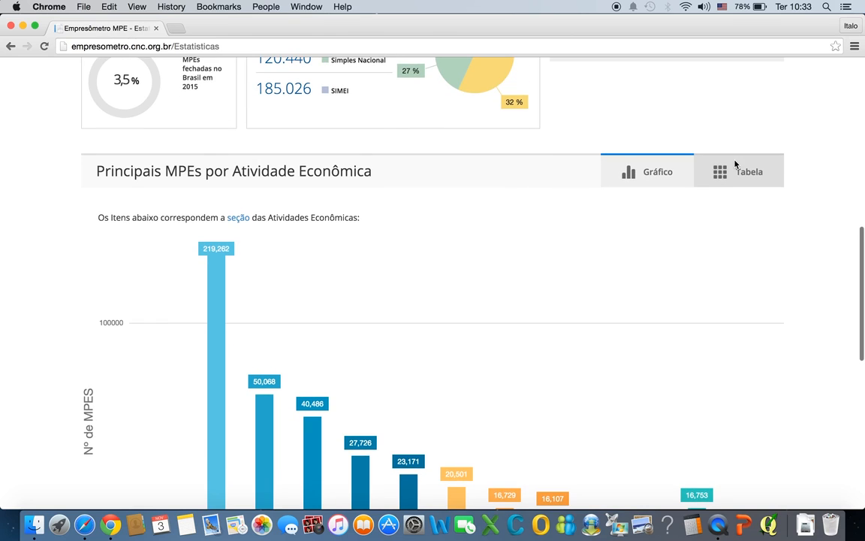
Show the main MPEs by economic activity in PE as a table instead of a chart.
{"action": "left_click", "coordinate": [721, 174]}
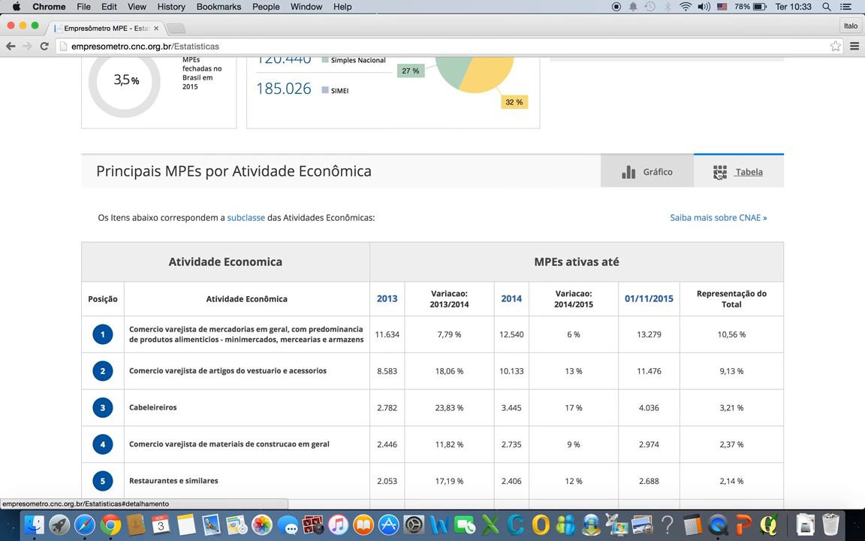
{"action": "scroll", "coordinate": [524, 275], "scroll_direction": "down", "scroll_amount": 2}
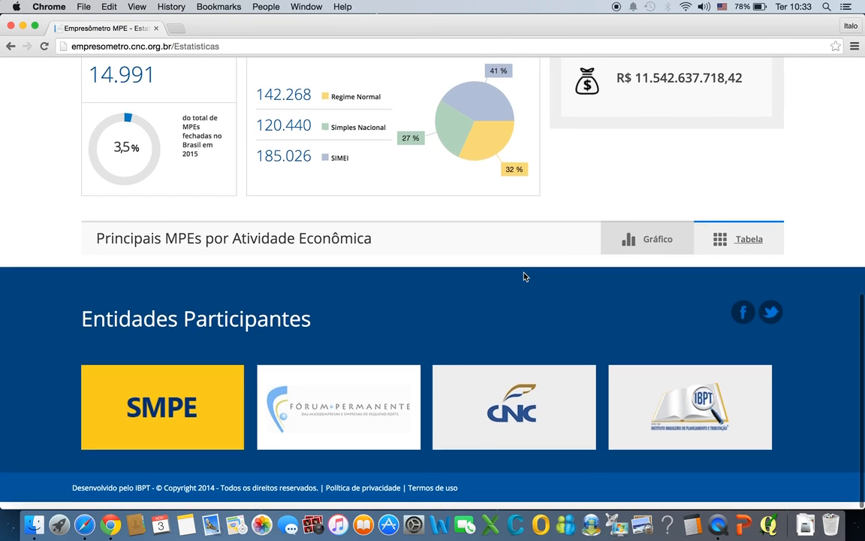
{"action": "scroll", "coordinate": [526, 277], "scroll_direction": "up", "scroll_amount": 3}
{"action": "scroll", "coordinate": [526, 278], "scroll_direction": "down", "scroll_amount": 2}
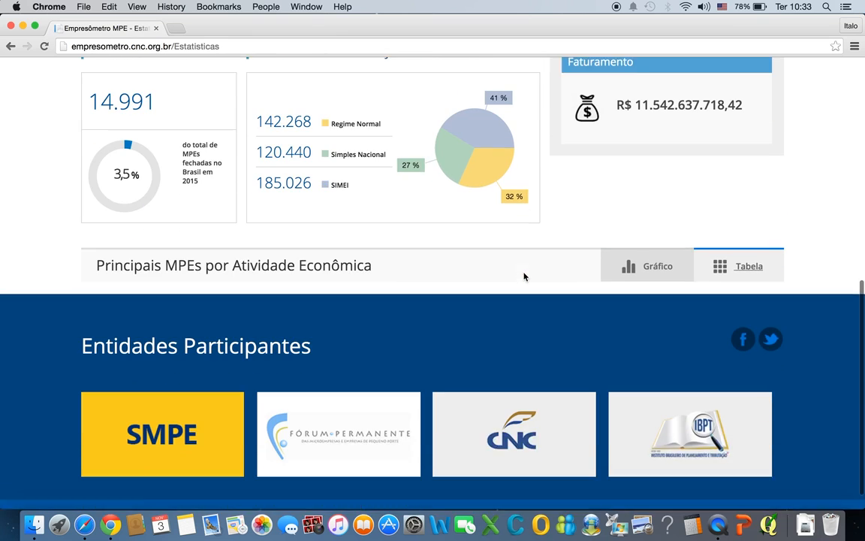
{"action": "scroll", "coordinate": [524, 277], "scroll_direction": "down", "scroll_amount": 1}
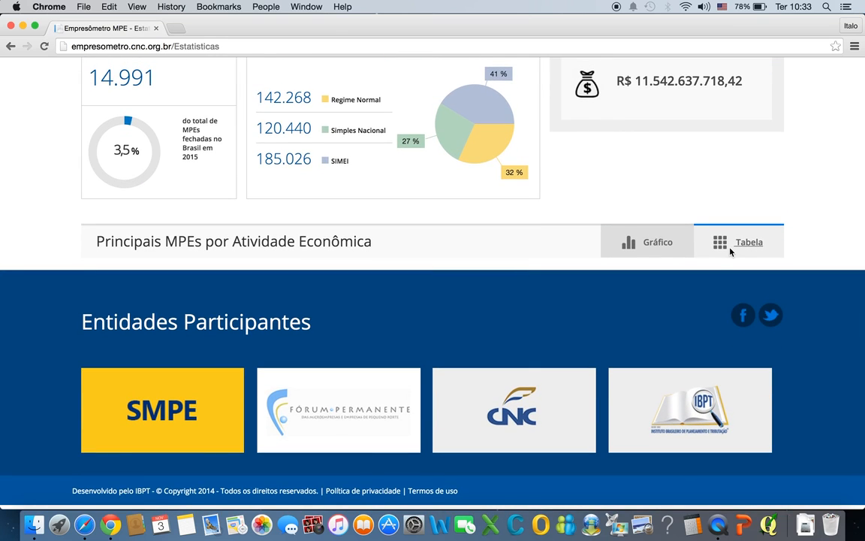
{"action": "left_click", "coordinate": [724, 248]}
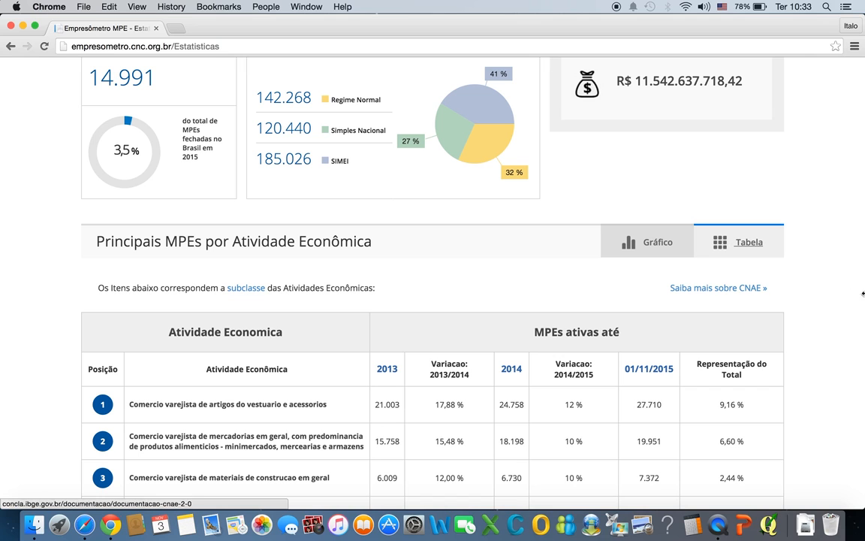
Go through PE's ranked table of MPEs by economic activity and return to the start of the page.
{"action": "scroll", "coordinate": [831, 293], "scroll_direction": "down", "scroll_amount": 9}
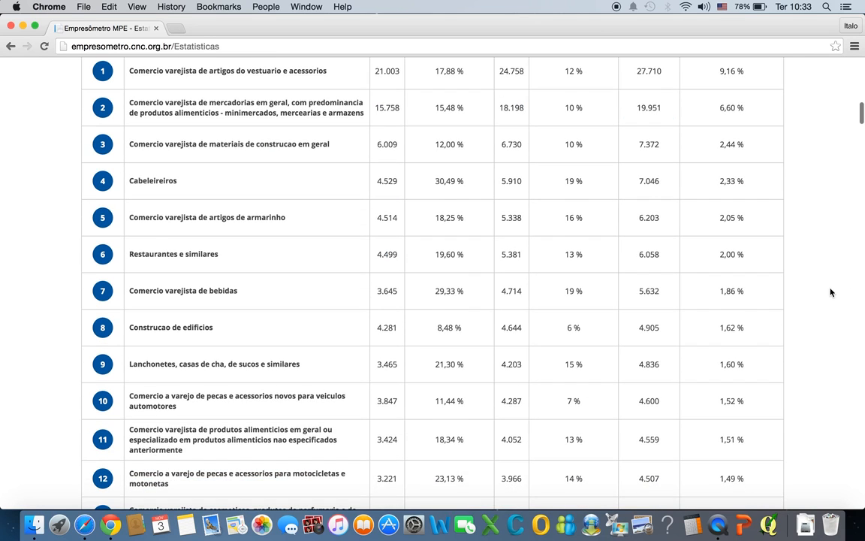
{"action": "scroll", "coordinate": [831, 292], "scroll_direction": "down", "scroll_amount": 1}
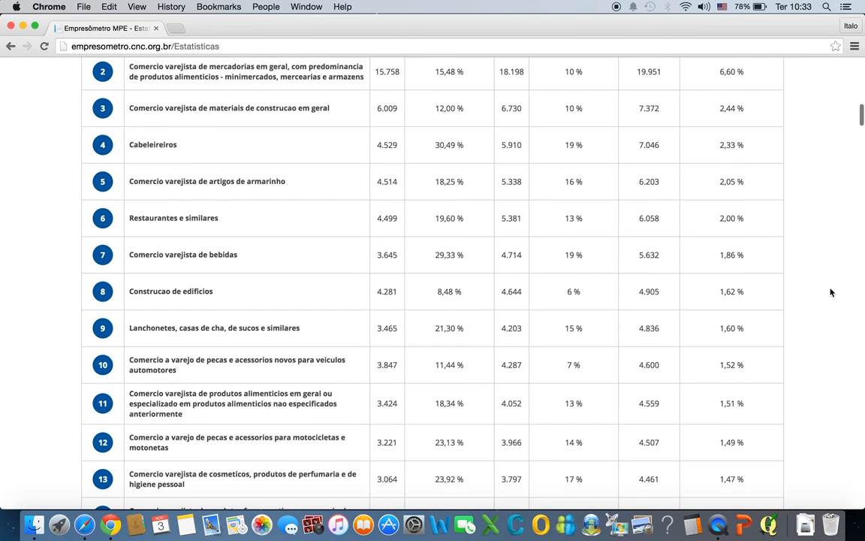
{"action": "scroll", "coordinate": [831, 292], "scroll_direction": "down", "scroll_amount": 7}
{"action": "scroll", "coordinate": [831, 293], "scroll_direction": "down", "scroll_amount": 12}
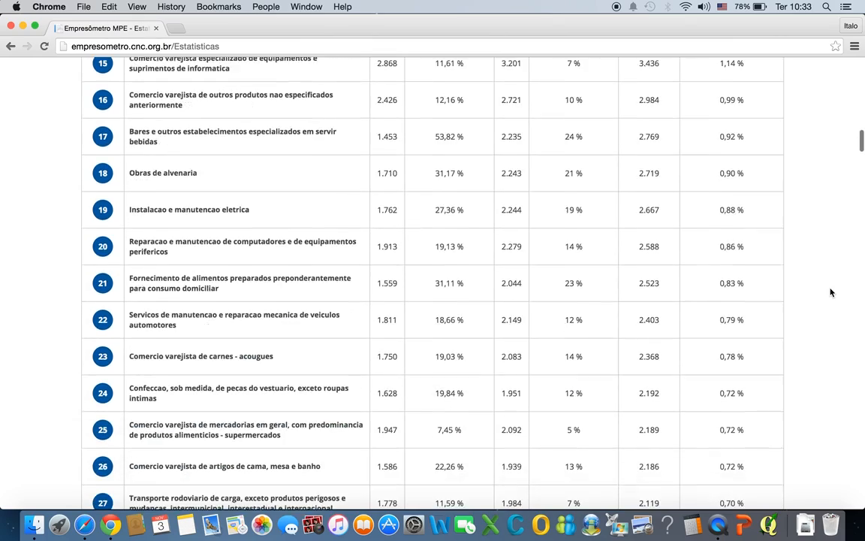
{"action": "scroll", "coordinate": [835, 283], "scroll_direction": "down", "scroll_amount": 8}
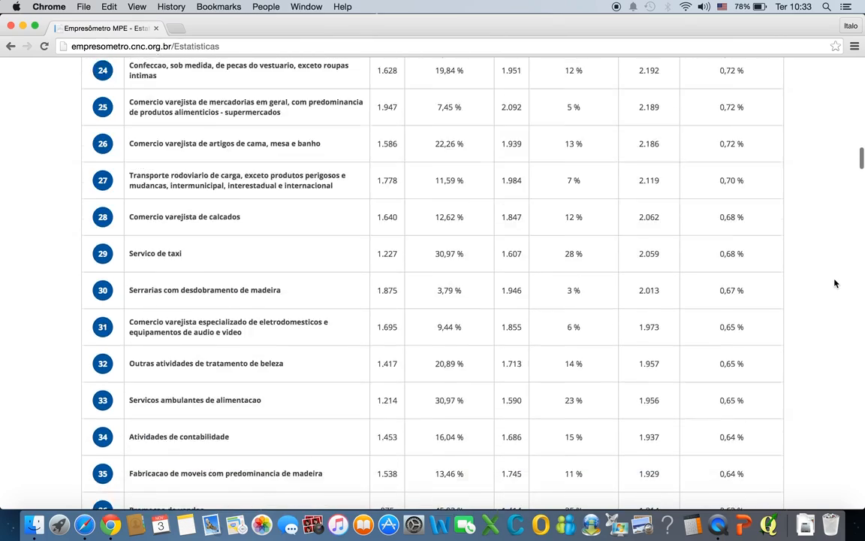
{"action": "scroll", "coordinate": [835, 283], "scroll_direction": "up", "scroll_amount": 20}
{"action": "scroll", "coordinate": [834, 283], "scroll_direction": "up", "scroll_amount": 20}
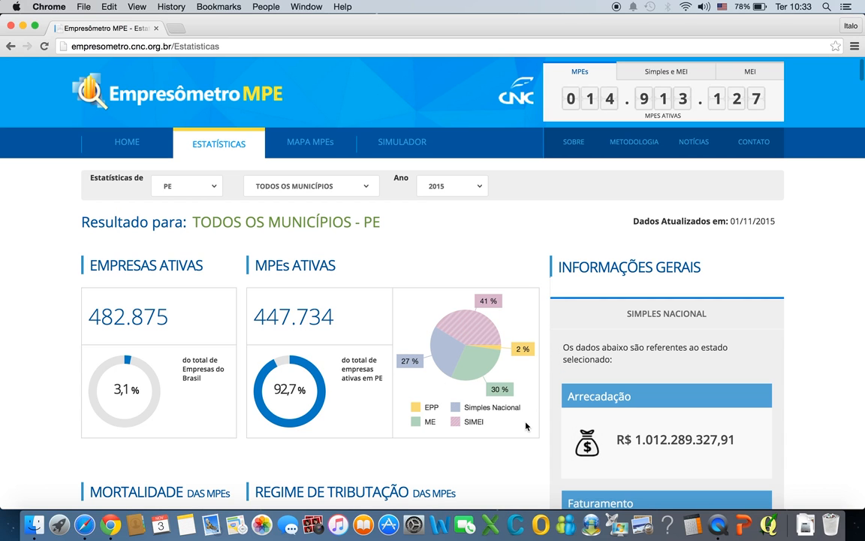
Review PE's active MPE breakdown, mortality, tax regime and Simples Nacional revenue figures.
{"action": "scroll", "coordinate": [526, 425], "scroll_direction": "down", "scroll_amount": 3}
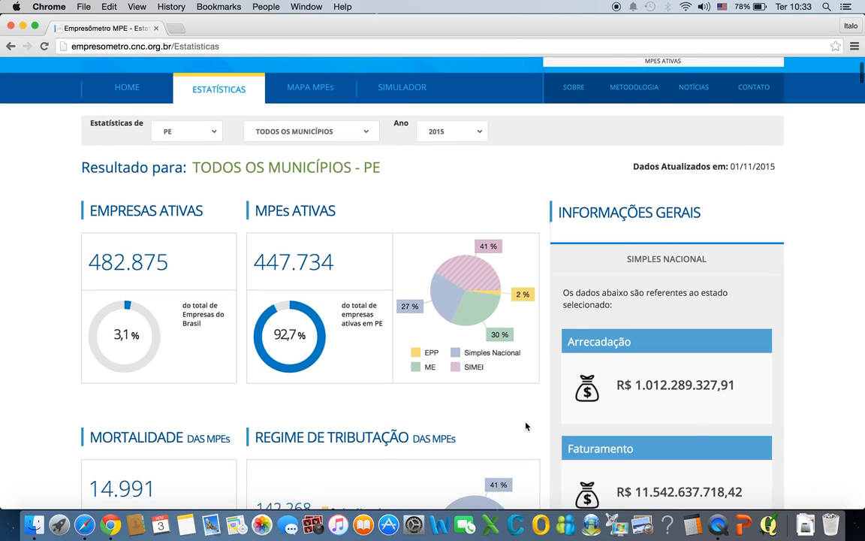
{"action": "scroll", "coordinate": [526, 426], "scroll_direction": "down", "scroll_amount": 2}
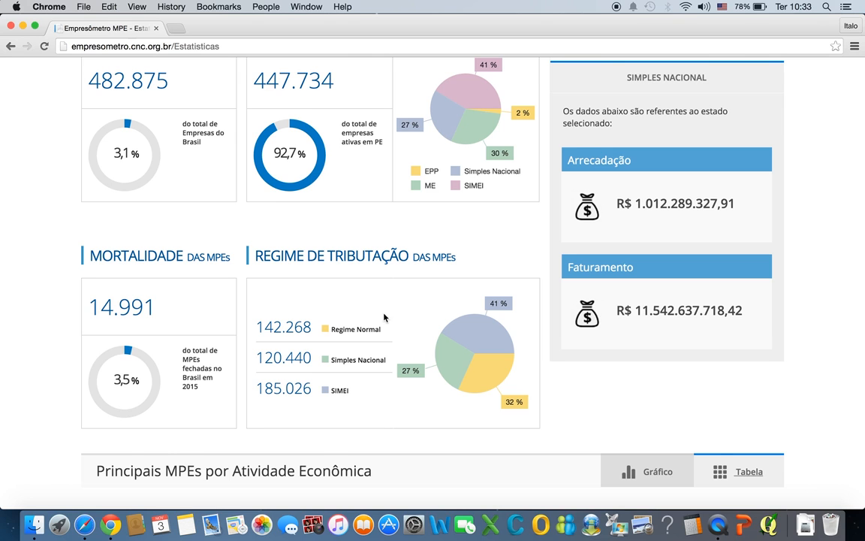
{"action": "scroll", "coordinate": [384, 316], "scroll_direction": "up", "scroll_amount": 5}
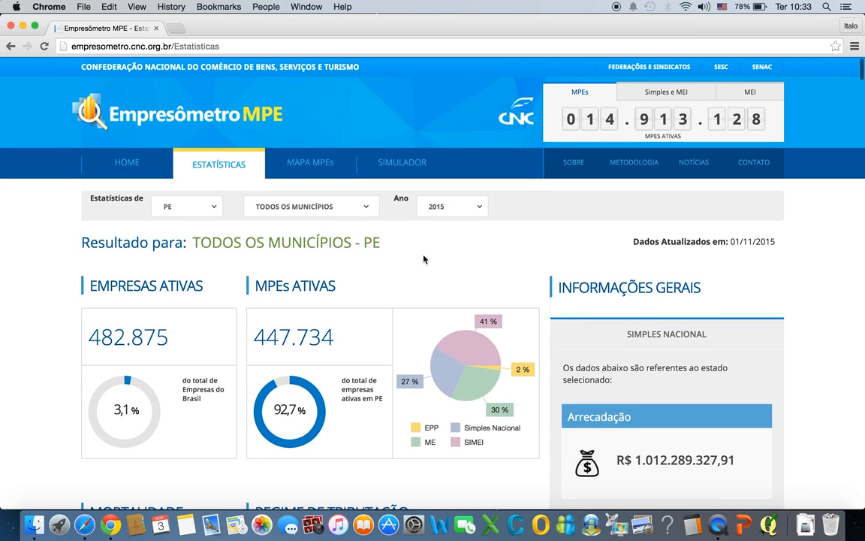
Narrow the PE statistics to the municipality of Caruaru.
{"action": "left_click", "coordinate": [364, 216]}
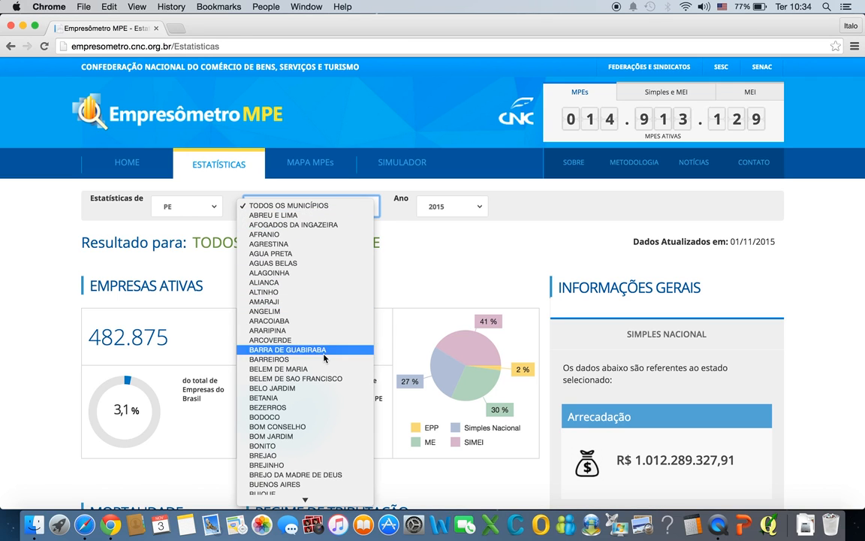
{"action": "mouse_move", "coordinate": [308, 497]}
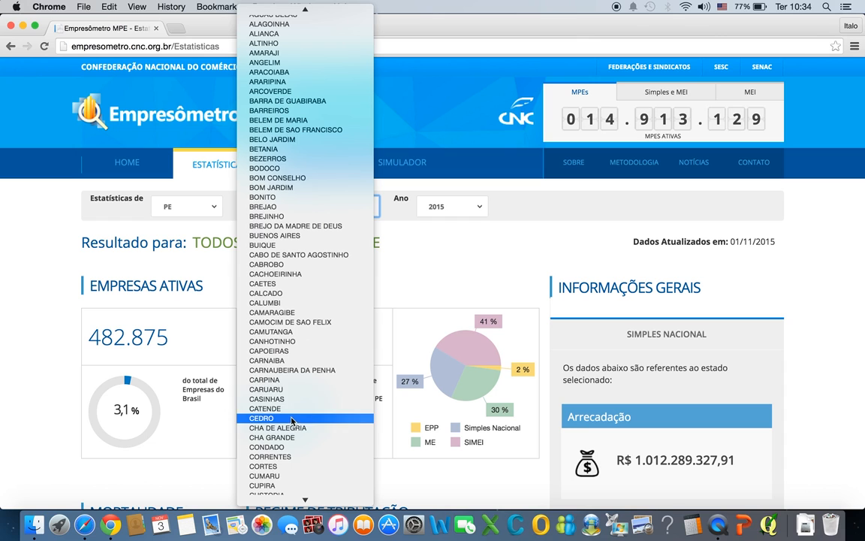
{"action": "left_click", "coordinate": [301, 389]}
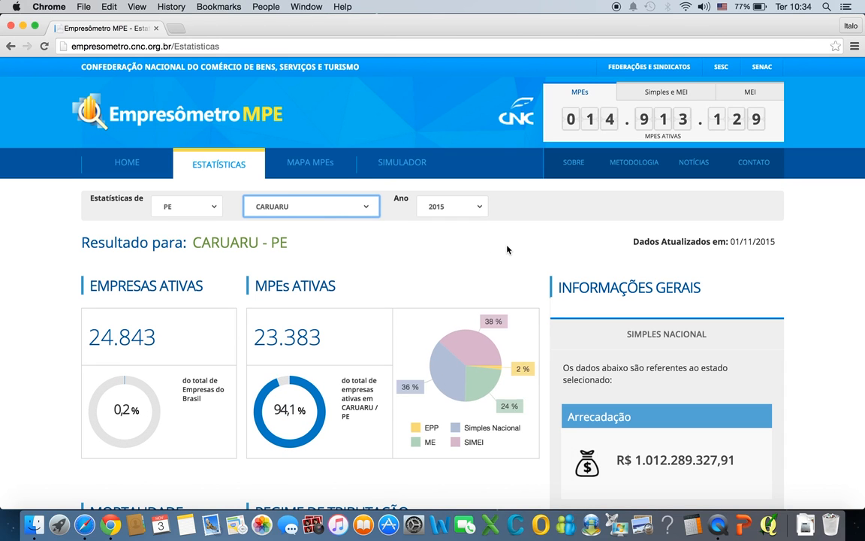
Review Caruaru's active companies, MPE mortality, tax regime and chart of main MPEs by economic activity.
{"action": "scroll", "coordinate": [507, 249], "scroll_direction": "down", "scroll_amount": 10}
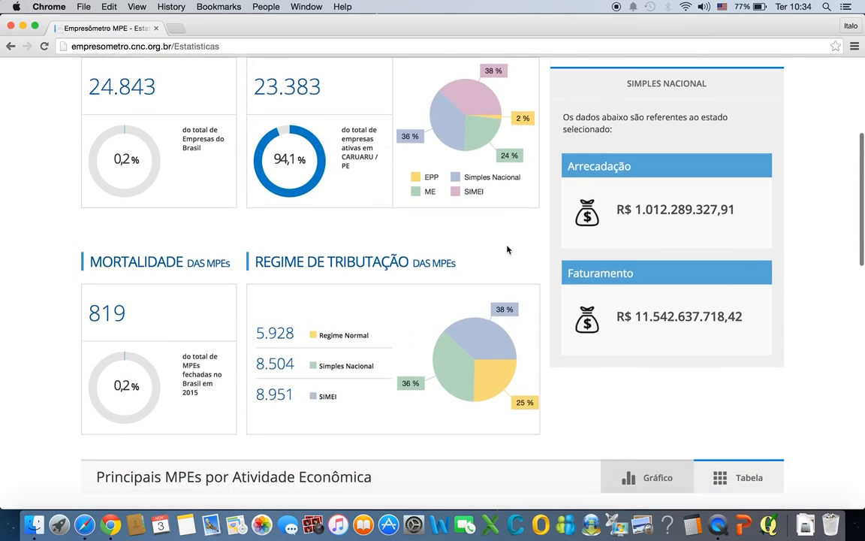
{"action": "scroll", "coordinate": [508, 249], "scroll_direction": "down", "scroll_amount": 7}
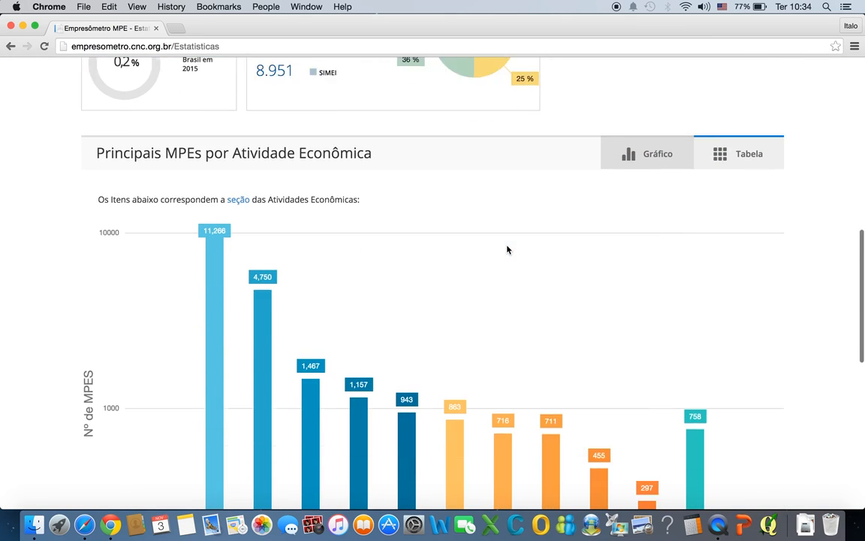
{"action": "scroll", "coordinate": [507, 249], "scroll_direction": "down", "scroll_amount": 2}
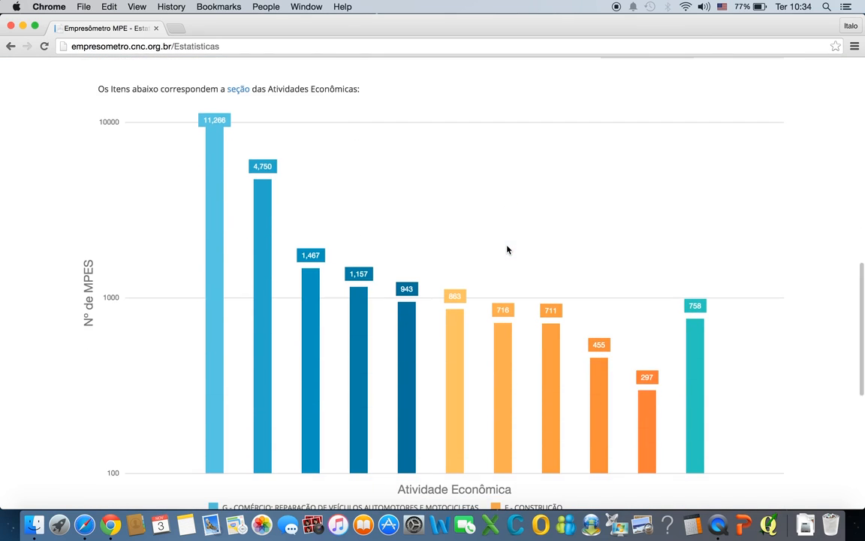
{"action": "scroll", "coordinate": [507, 249], "scroll_direction": "down", "scroll_amount": 2}
{"action": "scroll", "coordinate": [507, 250], "scroll_direction": "up", "scroll_amount": 1}
{"action": "scroll", "coordinate": [507, 249], "scroll_direction": "down", "scroll_amount": 3}
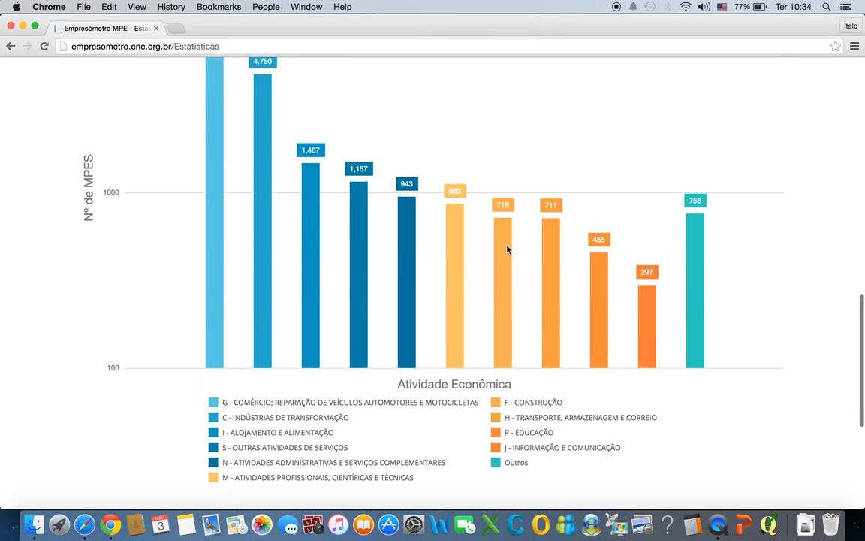
Show Caruaru's main MPEs by economic activity as a table and return to the statistics filters.
{"action": "scroll", "coordinate": [508, 249], "scroll_direction": "down", "scroll_amount": 1}
{"action": "scroll", "coordinate": [507, 249], "scroll_direction": "up", "scroll_amount": 10}
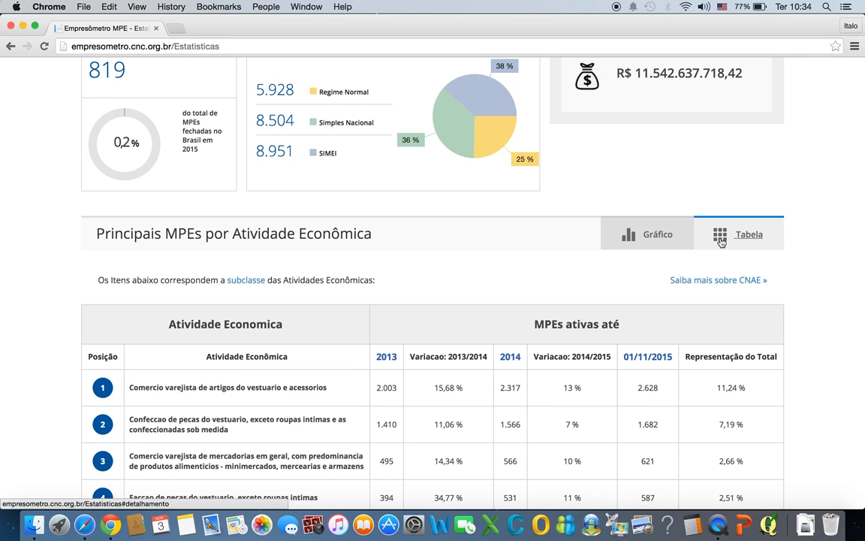
{"action": "scroll", "coordinate": [720, 240], "scroll_direction": "up", "scroll_amount": 10}
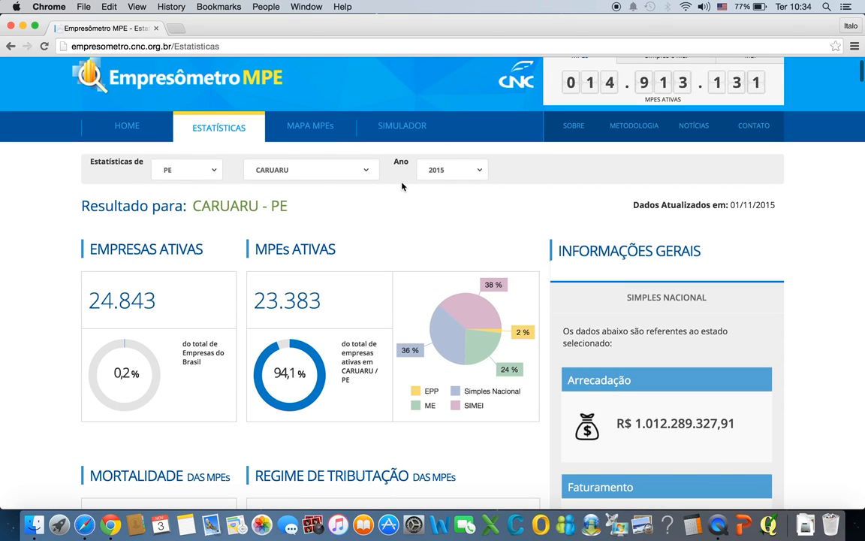
View Caruaru's statistics for 2014 and 2013, and set the year back to 2015.
{"action": "left_click", "coordinate": [468, 180]}
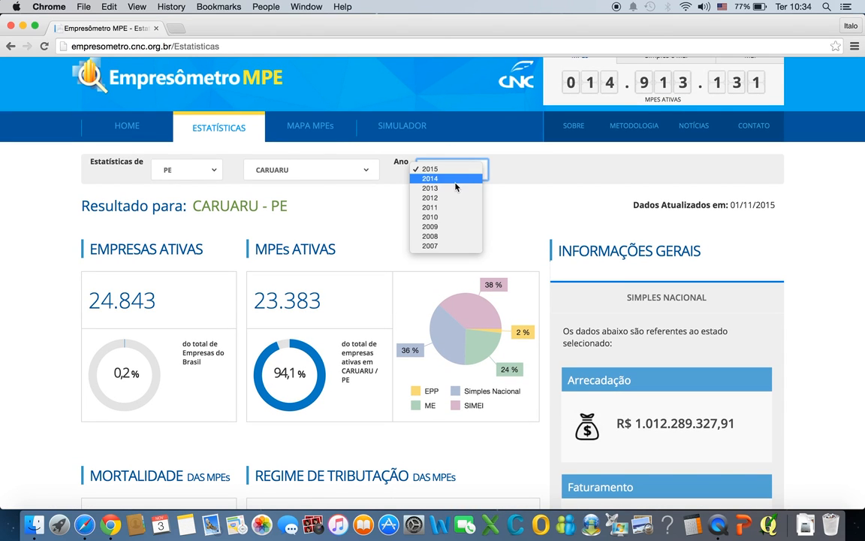
{"action": "left_click", "coordinate": [456, 187]}
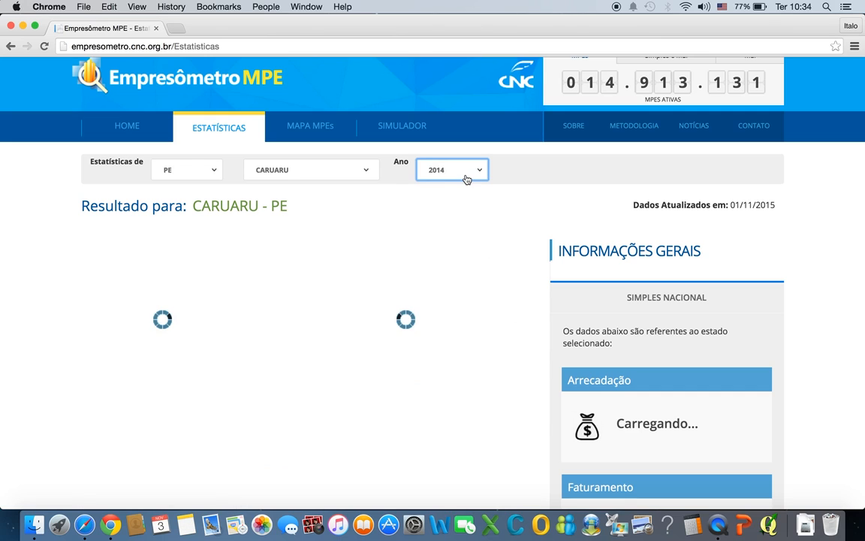
{"action": "left_click", "coordinate": [465, 178]}
{"action": "left_click", "coordinate": [467, 179]}
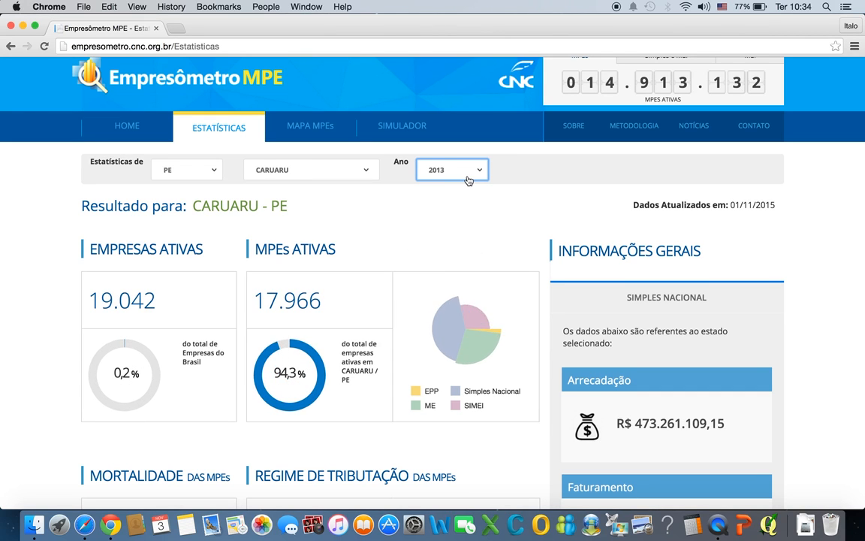
{"action": "left_click", "coordinate": [468, 179]}
{"action": "left_click", "coordinate": [429, 132]}
Review Caruaru's 2015 figures on active MPEs, mortality, tax regime, Simples Nacional revenue and economic activity.
{"action": "scroll", "coordinate": [469, 288], "scroll_direction": "down", "scroll_amount": 5}
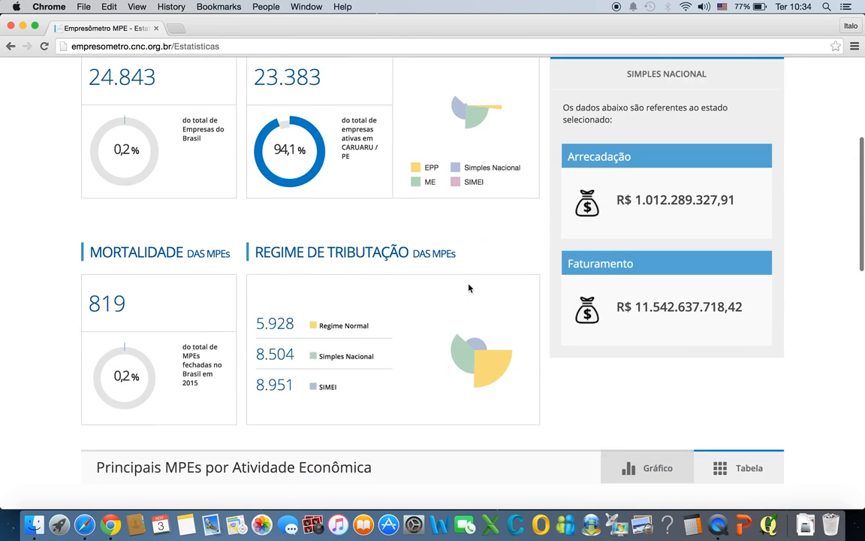
{"action": "scroll", "coordinate": [469, 288], "scroll_direction": "up", "scroll_amount": 3}
{"action": "scroll", "coordinate": [469, 288], "scroll_direction": "down", "scroll_amount": 4}
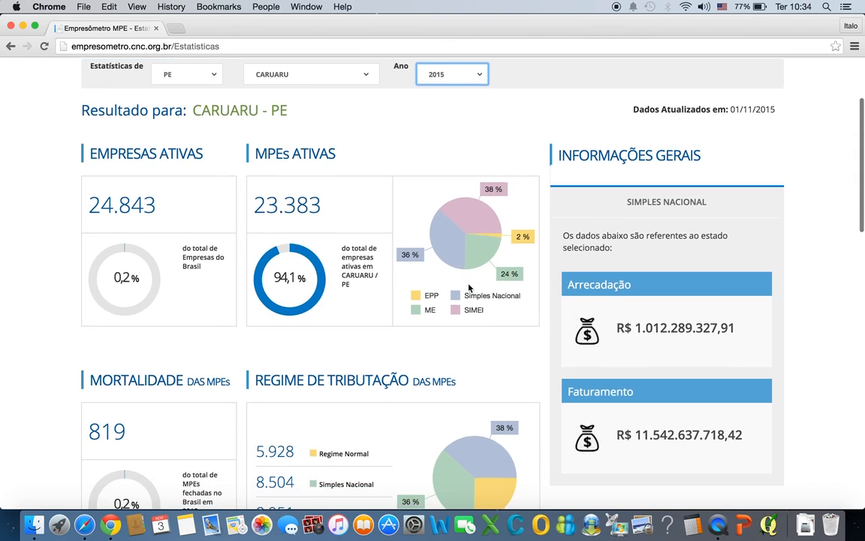
{"action": "scroll", "coordinate": [469, 287], "scroll_direction": "down", "scroll_amount": 5}
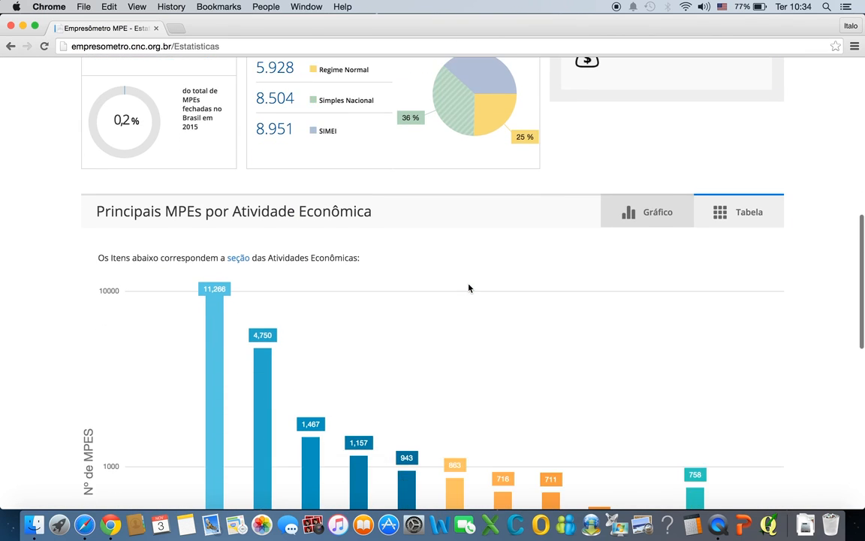
{"action": "scroll", "coordinate": [468, 288], "scroll_direction": "up", "scroll_amount": 3}
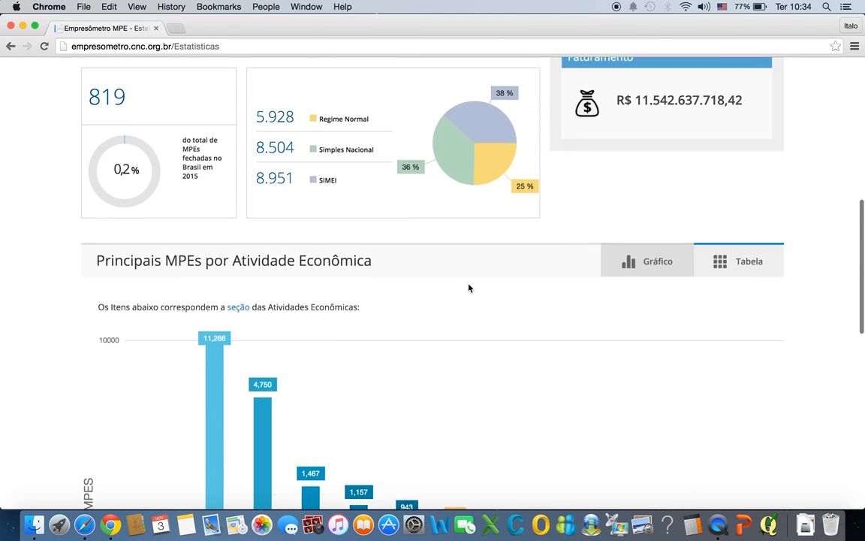
{"action": "scroll", "coordinate": [472, 298], "scroll_direction": "up", "scroll_amount": 4}
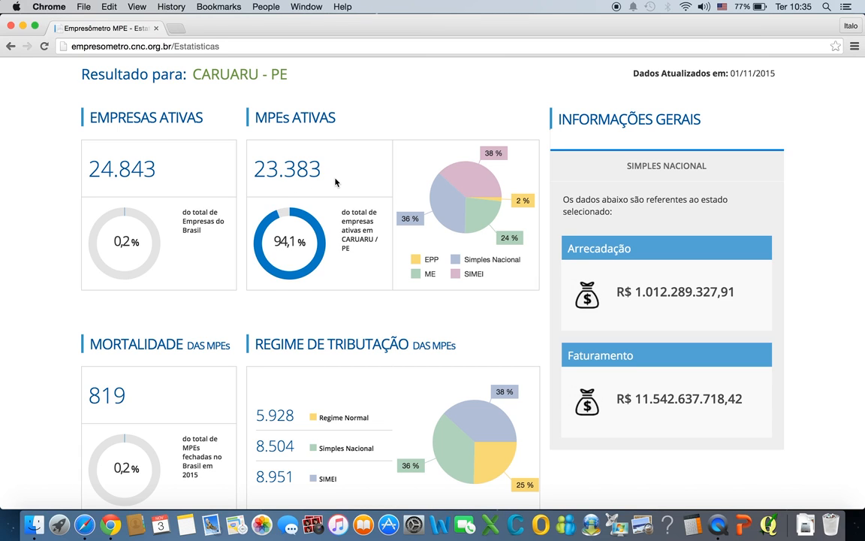
{"action": "scroll", "coordinate": [335, 182], "scroll_direction": "down", "scroll_amount": 5}
{"action": "scroll", "coordinate": [335, 182], "scroll_direction": "down", "scroll_amount": 1}
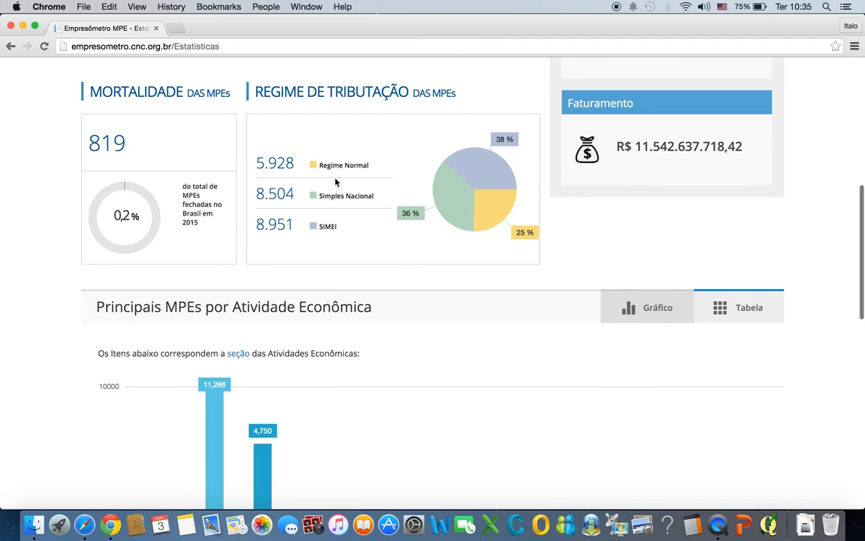
Switch Caruaru's economic activity chart to the table view and read its top-ranked activities and year columns.
{"action": "left_click", "coordinate": [721, 314]}
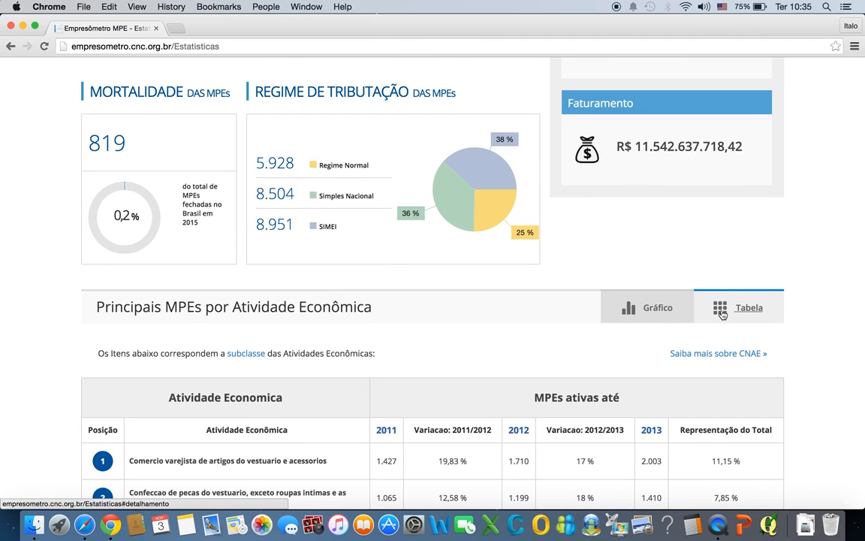
{"action": "scroll", "coordinate": [721, 314], "scroll_direction": "down", "scroll_amount": 4}
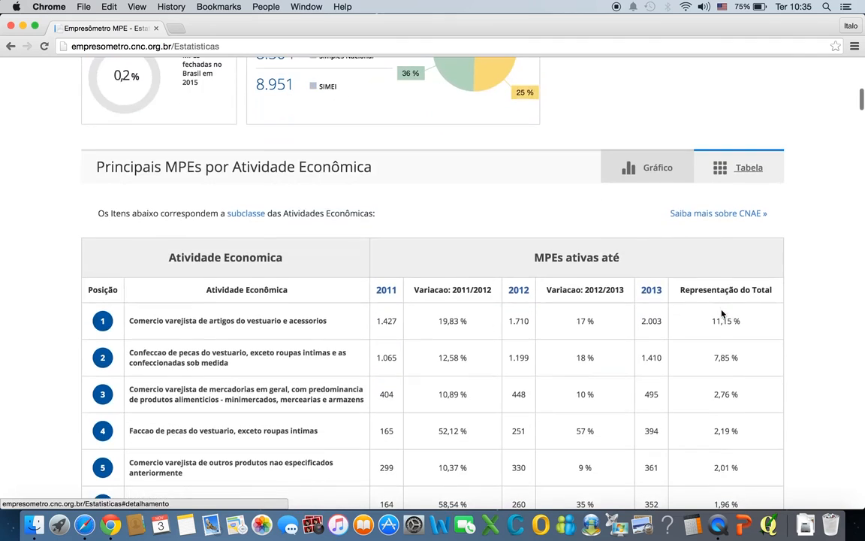
{"action": "scroll", "coordinate": [722, 314], "scroll_direction": "down", "scroll_amount": 1}
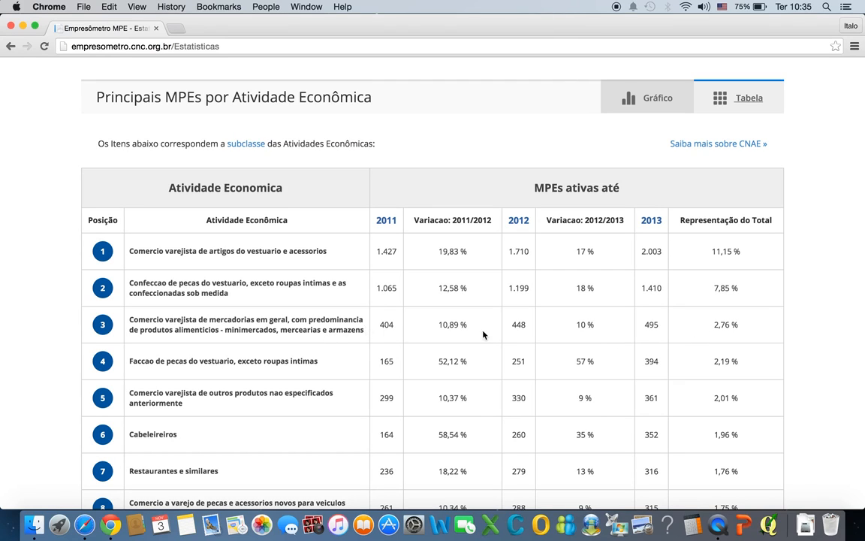
{"action": "scroll", "coordinate": [693, 305], "scroll_direction": "down", "scroll_amount": 2}
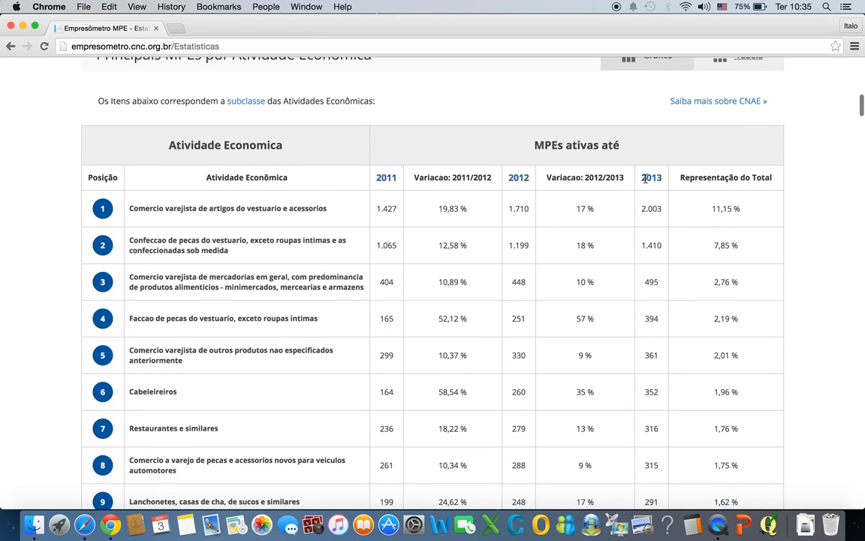
Compare the activity table's years with the selected year and go further through Caruaru's activity ranking.
{"action": "scroll", "coordinate": [647, 181], "scroll_direction": "up", "scroll_amount": 4}
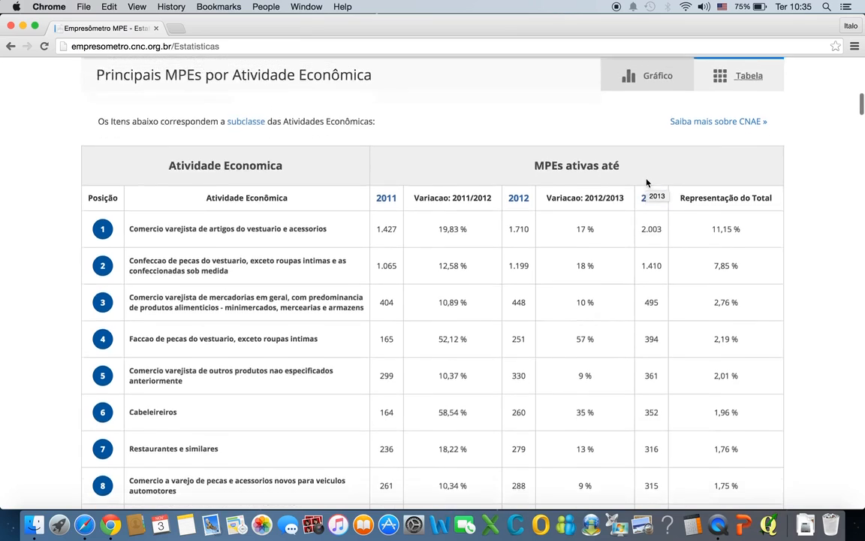
{"action": "scroll", "coordinate": [646, 182], "scroll_direction": "up", "scroll_amount": 10}
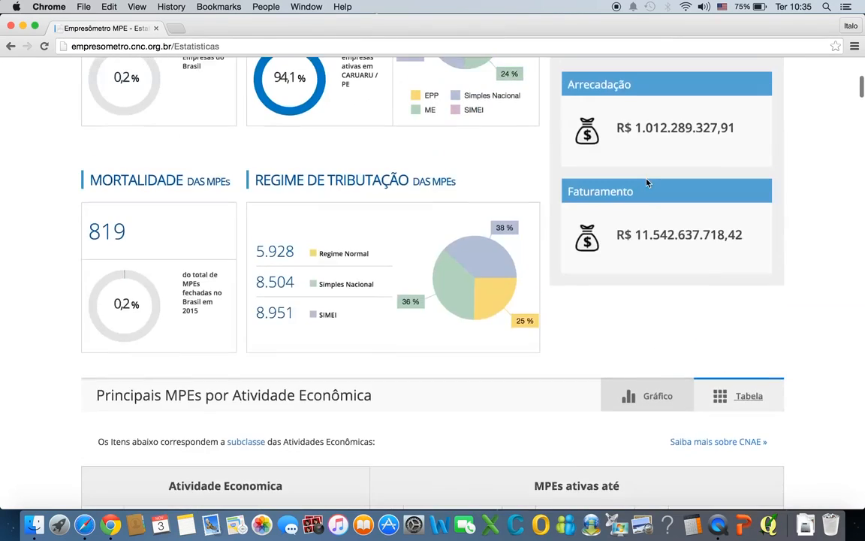
{"action": "scroll", "coordinate": [646, 182], "scroll_direction": "down", "scroll_amount": 10}
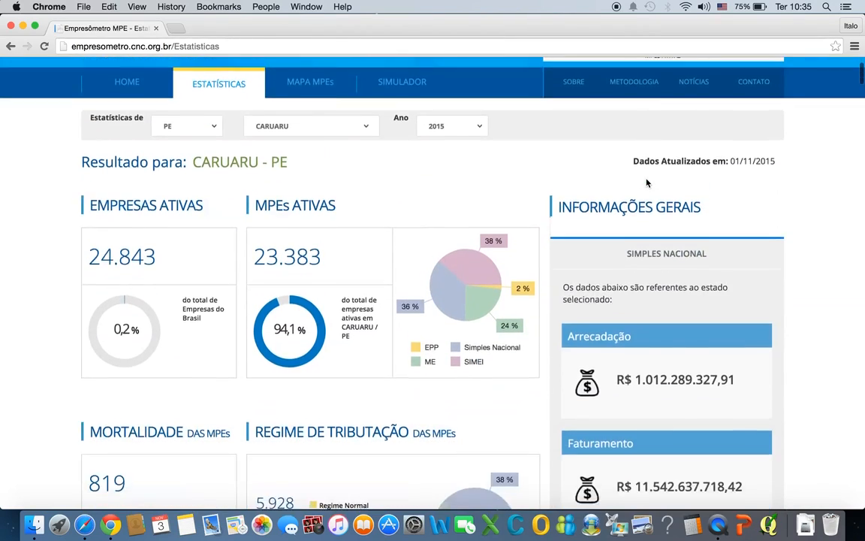
{"action": "scroll", "coordinate": [647, 183], "scroll_direction": "down", "scroll_amount": 10}
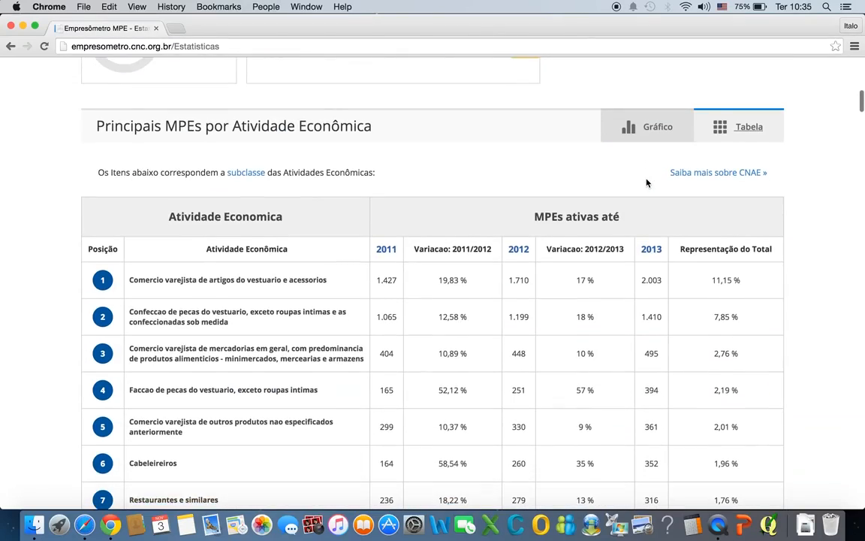
{"action": "scroll", "coordinate": [647, 182], "scroll_direction": "down", "scroll_amount": 10}
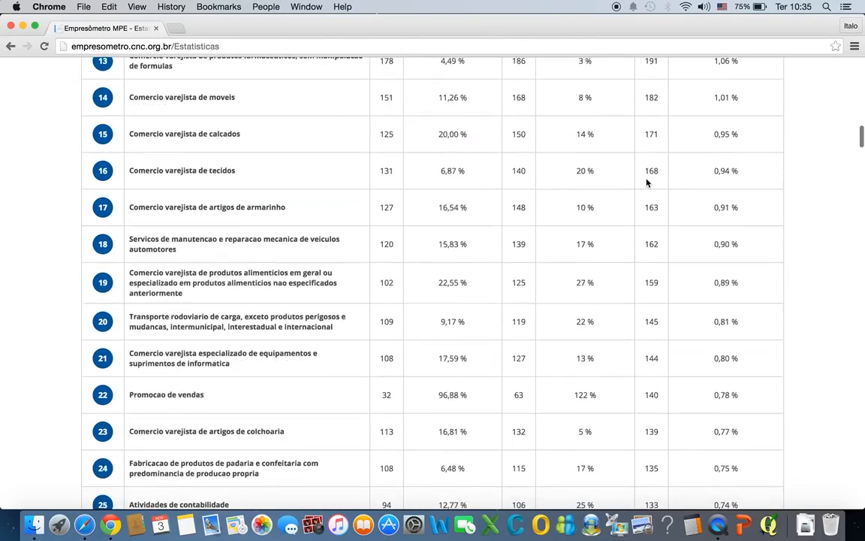
{"action": "scroll", "coordinate": [647, 183], "scroll_direction": "up", "scroll_amount": 15}
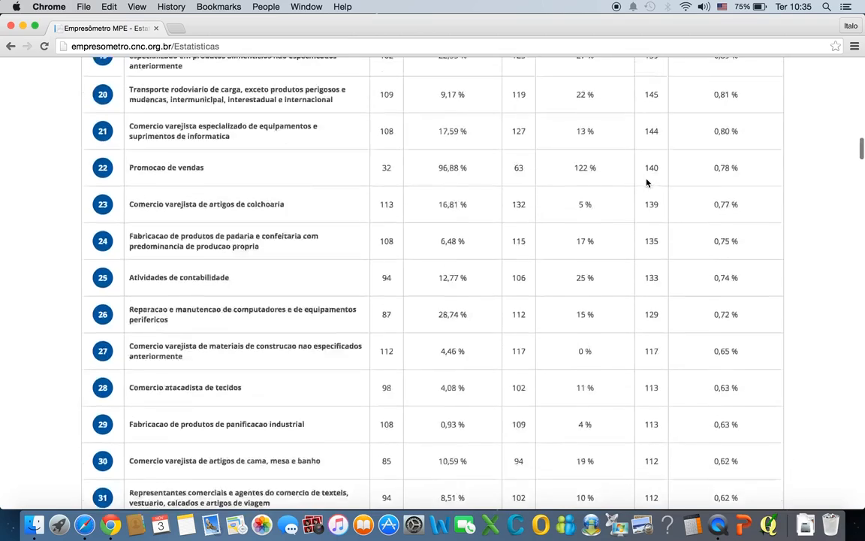
{"action": "scroll", "coordinate": [647, 182], "scroll_direction": "up", "scroll_amount": 4}
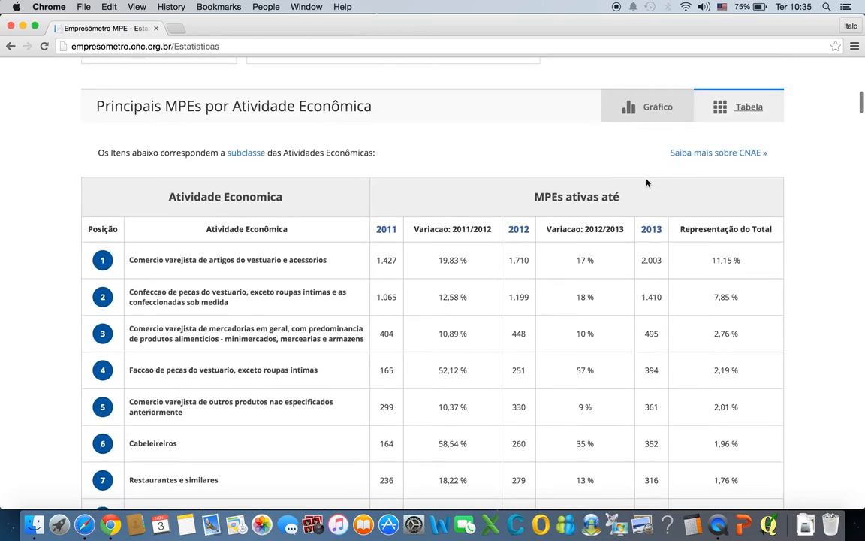
{"action": "scroll", "coordinate": [647, 183], "scroll_direction": "up", "scroll_amount": 8}
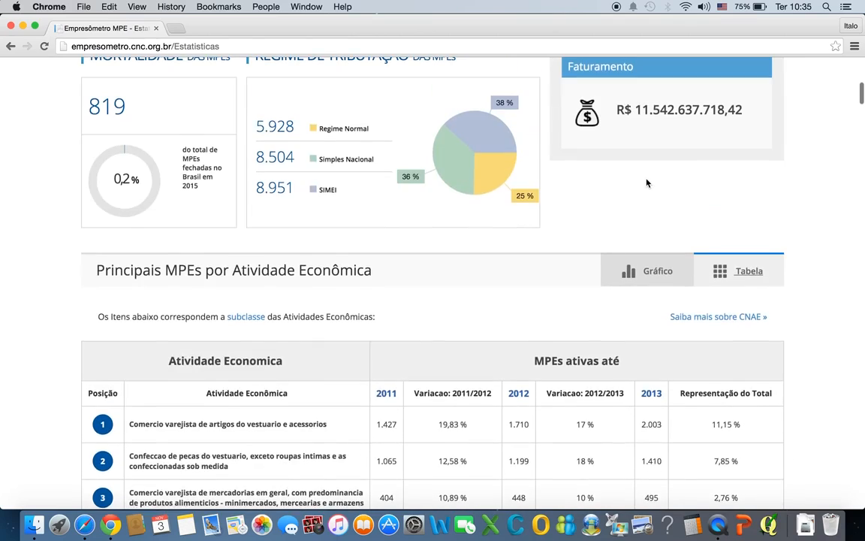
{"action": "scroll", "coordinate": [647, 188], "scroll_direction": "up", "scroll_amount": 2}
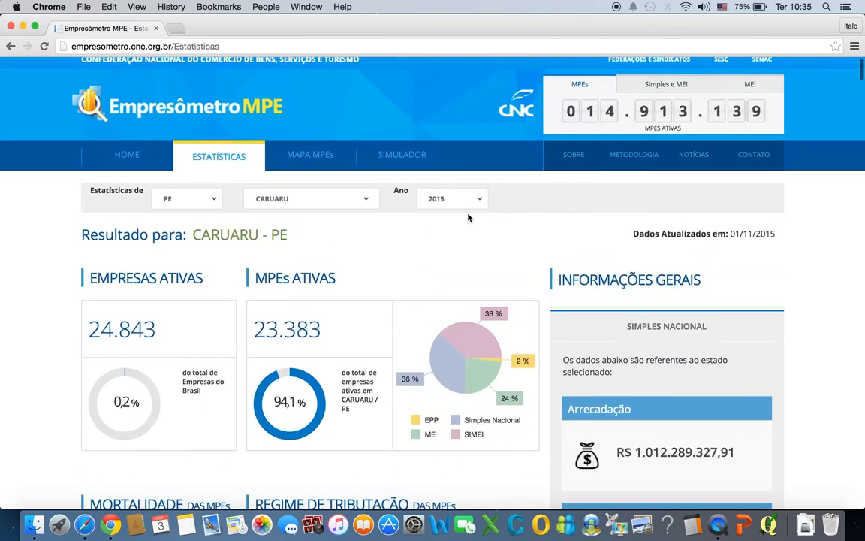
Set the year of the Caruaru statistics to 2014.
{"action": "left_click", "coordinate": [474, 205]}
{"action": "left_click", "coordinate": [462, 201]}
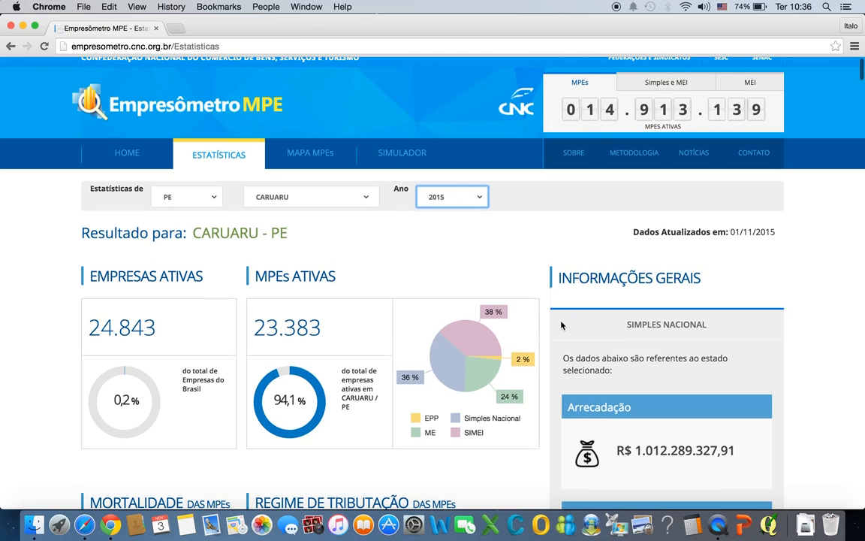
{"action": "left_click", "coordinate": [476, 198]}
{"action": "left_click", "coordinate": [467, 208]}
Show Caruaru's 2014 main MPEs by economic activity as a table and examine its year and variation columns.
{"action": "scroll", "coordinate": [491, 213], "scroll_direction": "down", "scroll_amount": 5}
{"action": "scroll", "coordinate": [492, 214], "scroll_direction": "down", "scroll_amount": 3}
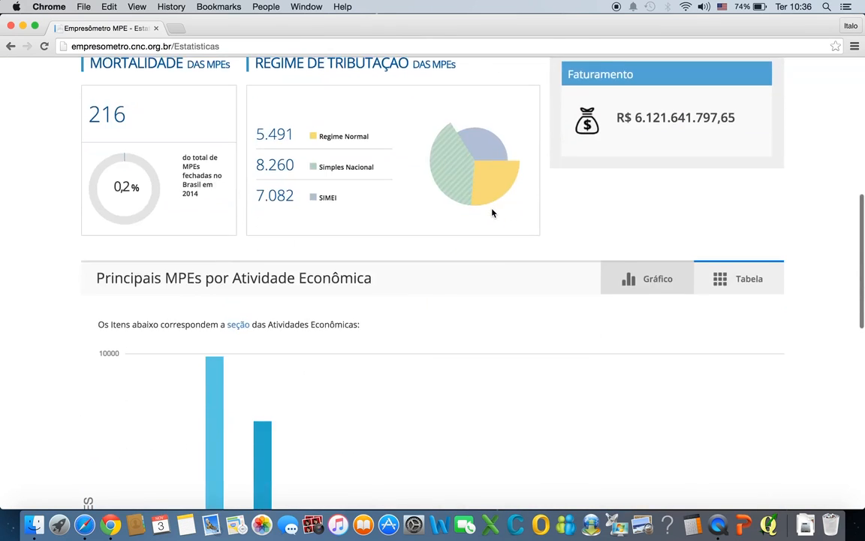
{"action": "left_click", "coordinate": [722, 282]}
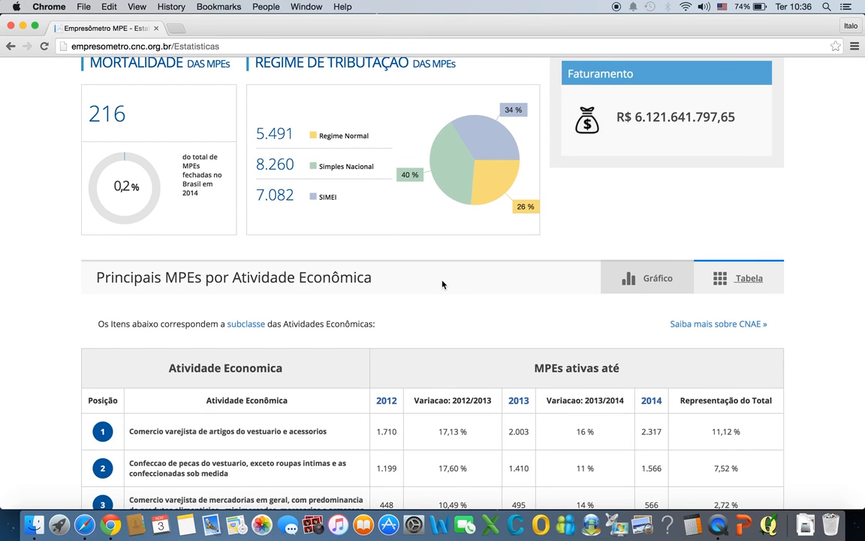
{"action": "scroll", "coordinate": [442, 284], "scroll_direction": "down", "scroll_amount": 3}
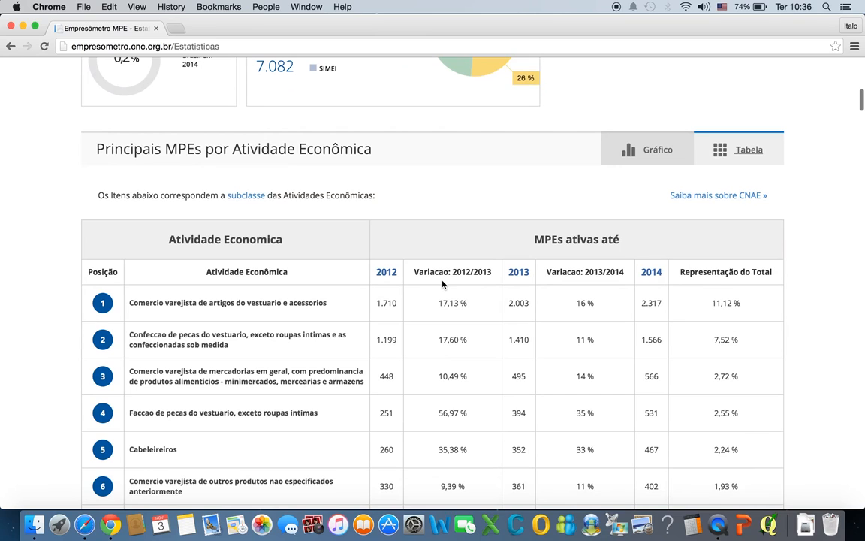
{"action": "scroll", "coordinate": [443, 284], "scroll_direction": "up", "scroll_amount": 2}
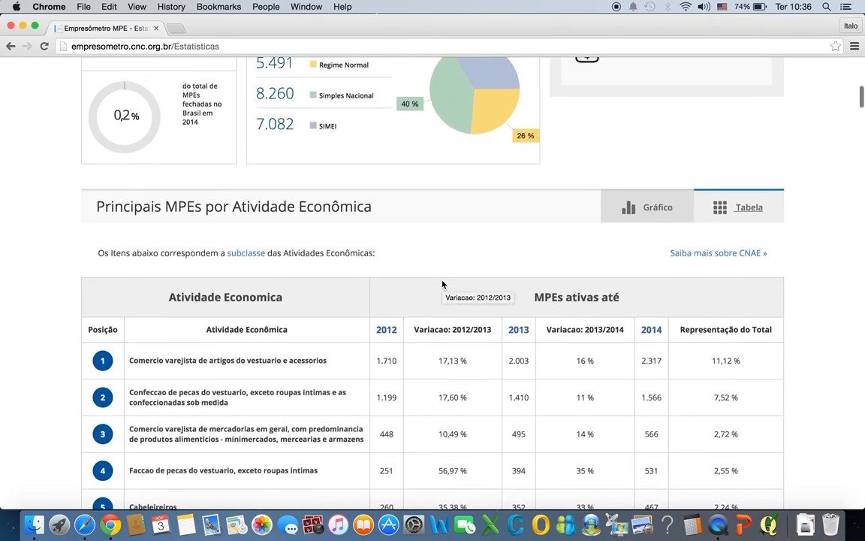
Set the year of the Caruaru statistics to 2015.
{"action": "scroll", "coordinate": [442, 284], "scroll_direction": "up", "scroll_amount": 8}
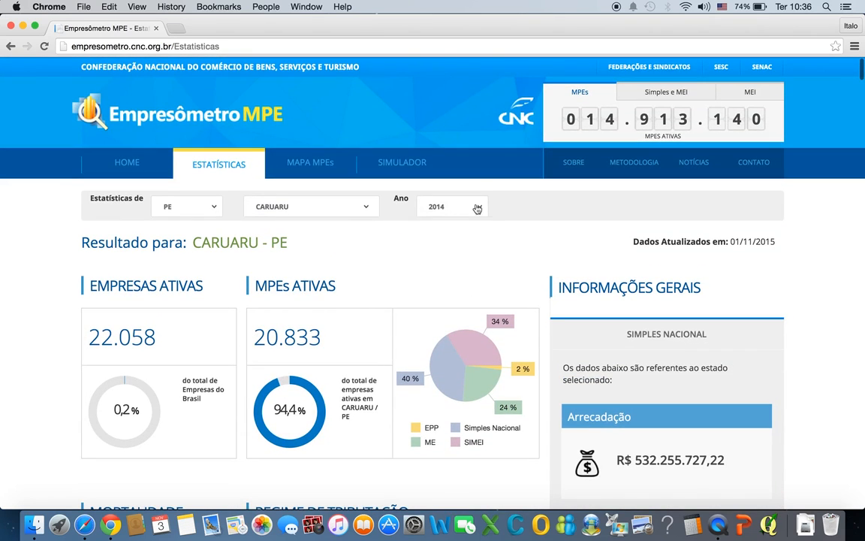
{"action": "left_click", "coordinate": [477, 209]}
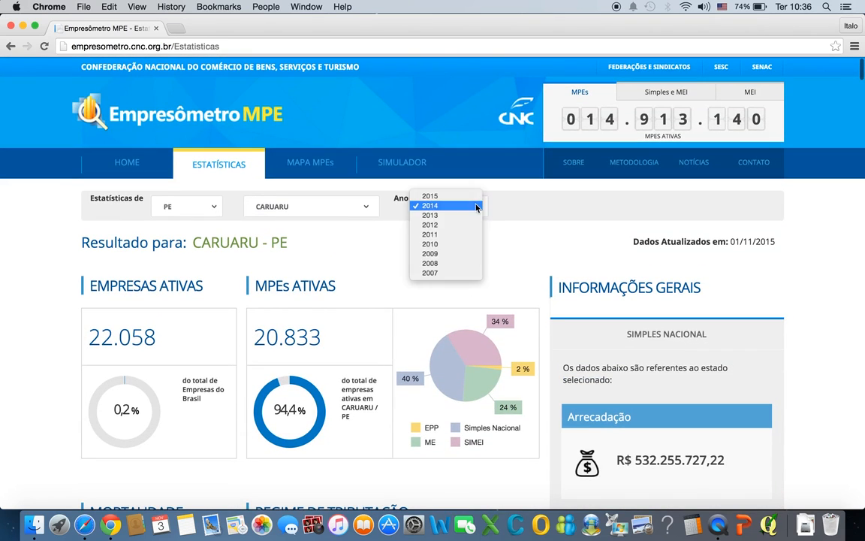
{"action": "left_click", "coordinate": [463, 200]}
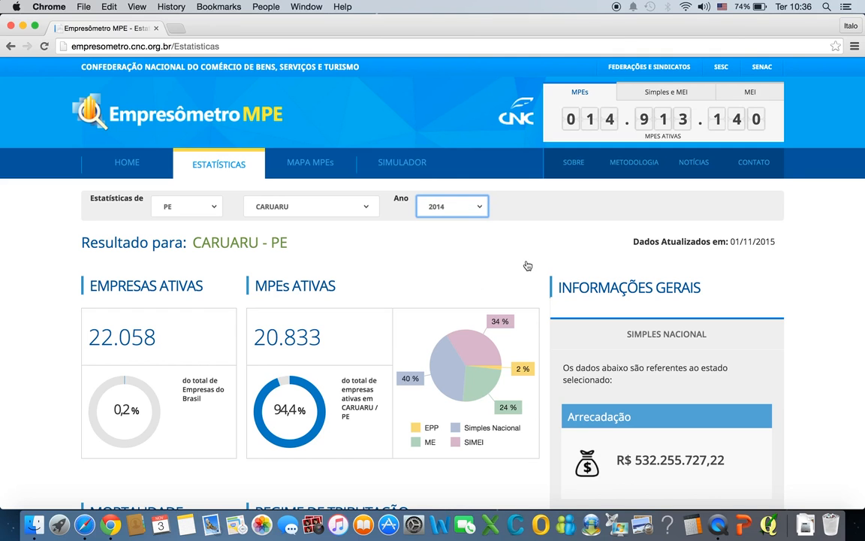
Show Caruaru's 2015 main MPEs by economic activity as a table and examine its year and variation columns.
{"action": "scroll", "coordinate": [559, 291], "scroll_direction": "down", "scroll_amount": 10}
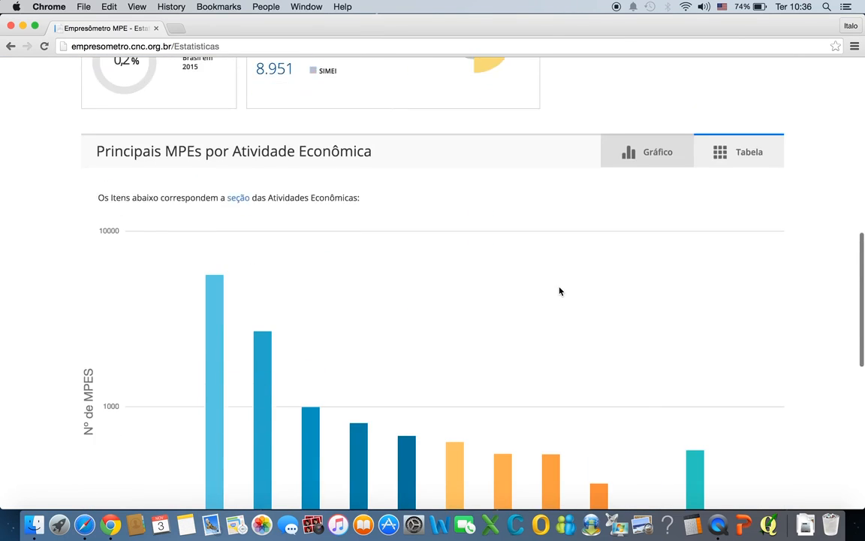
{"action": "scroll", "coordinate": [559, 291], "scroll_direction": "down", "scroll_amount": 1}
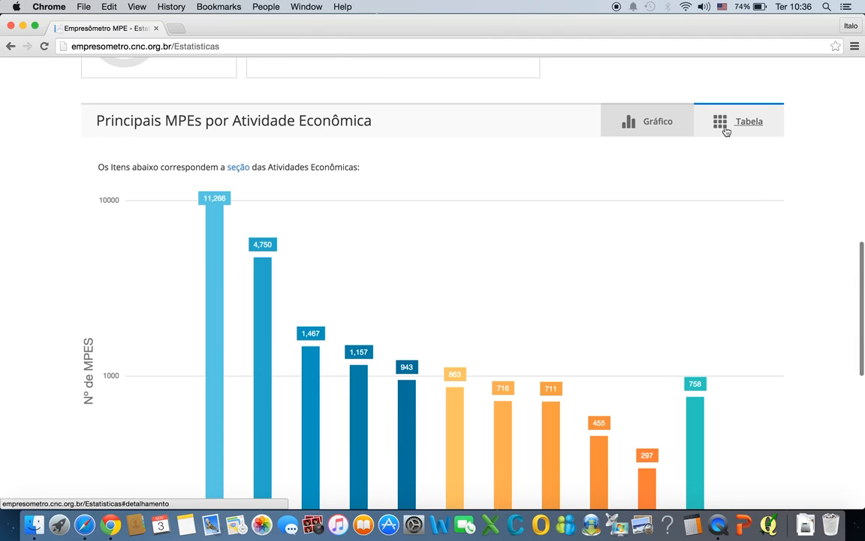
{"action": "left_click", "coordinate": [726, 131]}
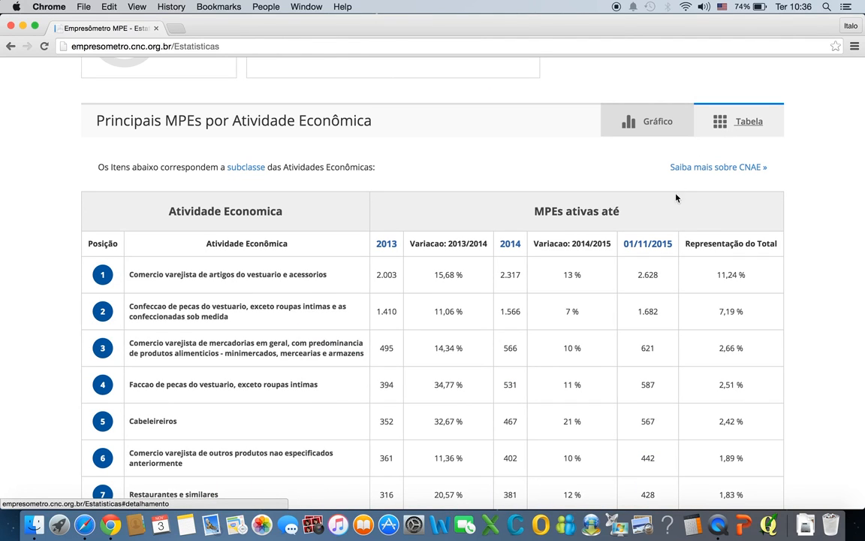
{"action": "scroll", "coordinate": [674, 202], "scroll_direction": "down", "scroll_amount": 1}
{"action": "scroll", "coordinate": [672, 209], "scroll_direction": "down", "scroll_amount": 1}
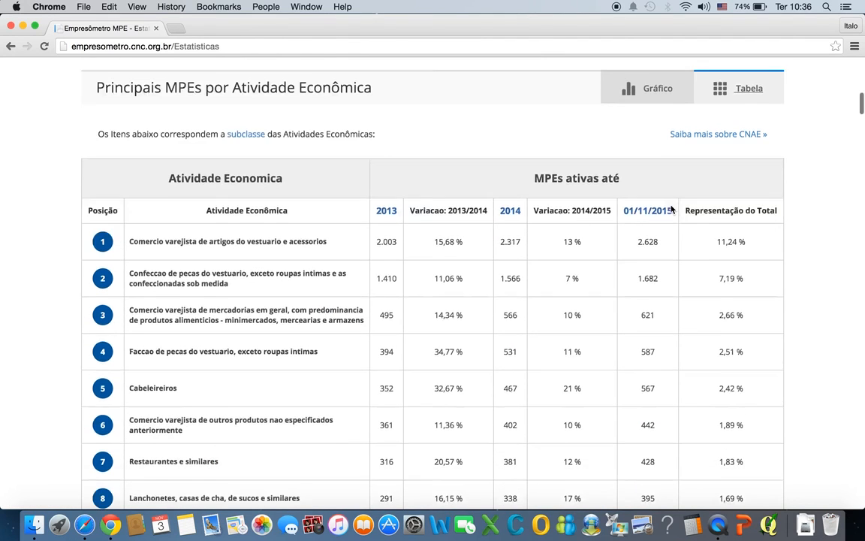
Review Caruaru's 2015 summary indicators and the available years, keep 2015, and return to the economic activity table.
{"action": "scroll", "coordinate": [672, 209], "scroll_direction": "up", "scroll_amount": 10}
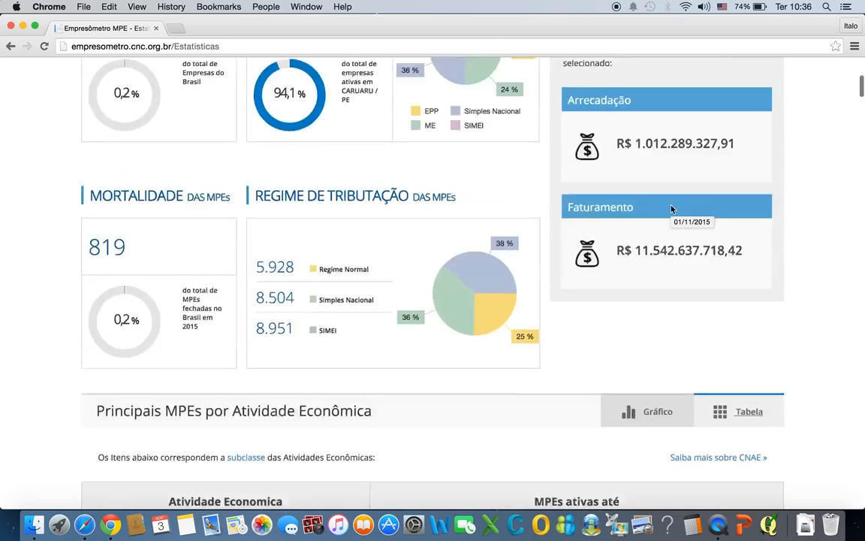
{"action": "scroll", "coordinate": [672, 209], "scroll_direction": "down", "scroll_amount": 5}
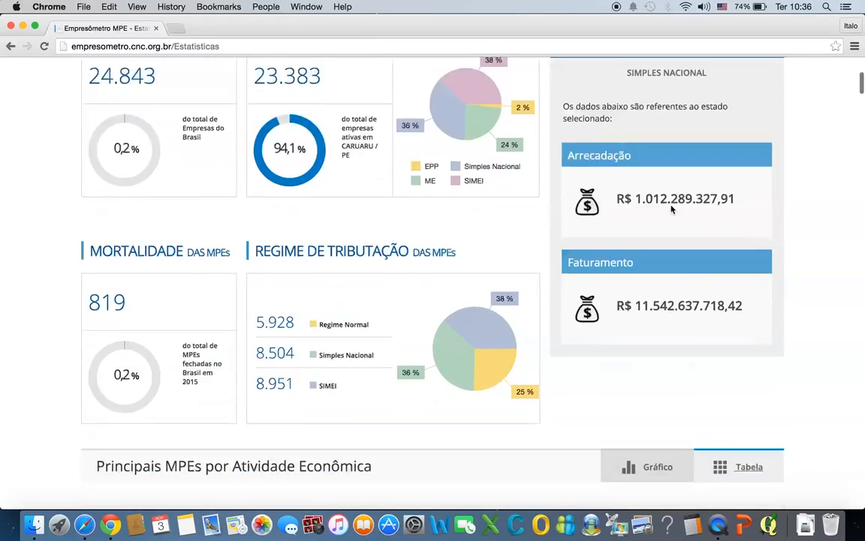
{"action": "scroll", "coordinate": [673, 209], "scroll_direction": "up", "scroll_amount": 6}
{"action": "left_click", "coordinate": [449, 207]}
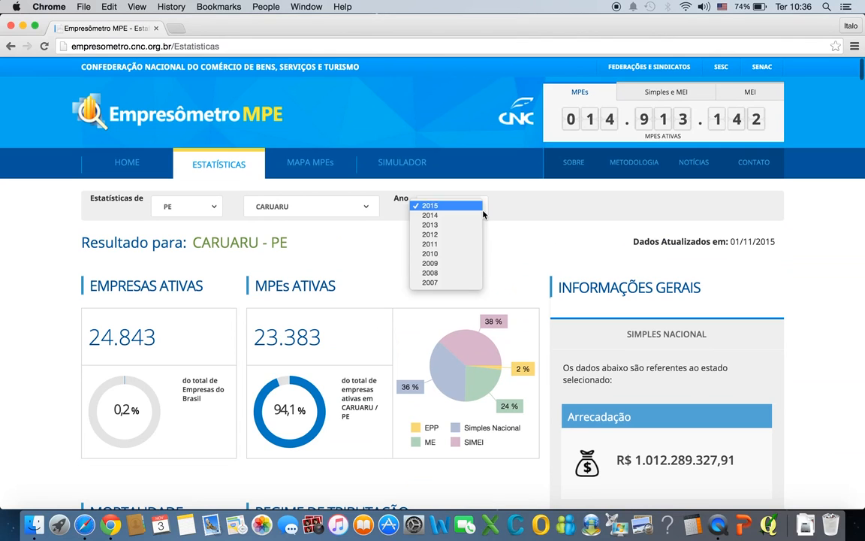
{"action": "left_click", "coordinate": [447, 206]}
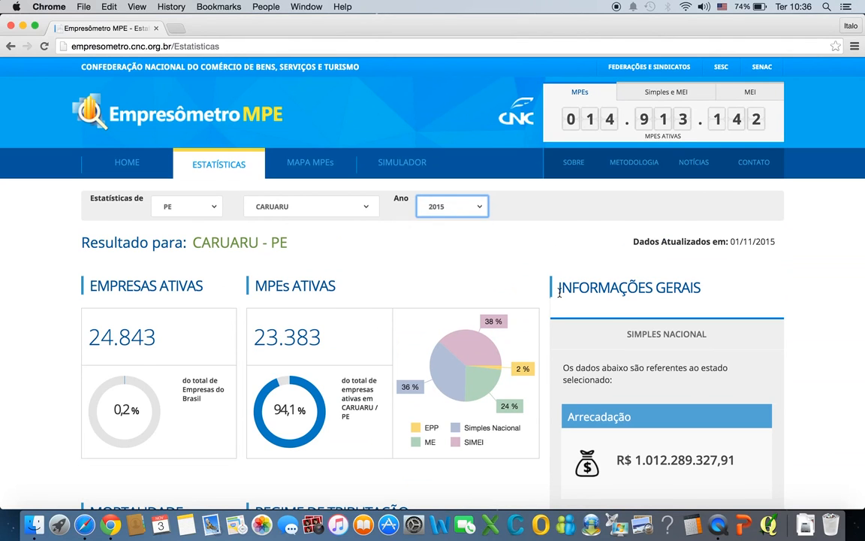
{"action": "scroll", "coordinate": [560, 295], "scroll_direction": "down", "scroll_amount": 5}
{"action": "scroll", "coordinate": [638, 299], "scroll_direction": "down", "scroll_amount": 3}
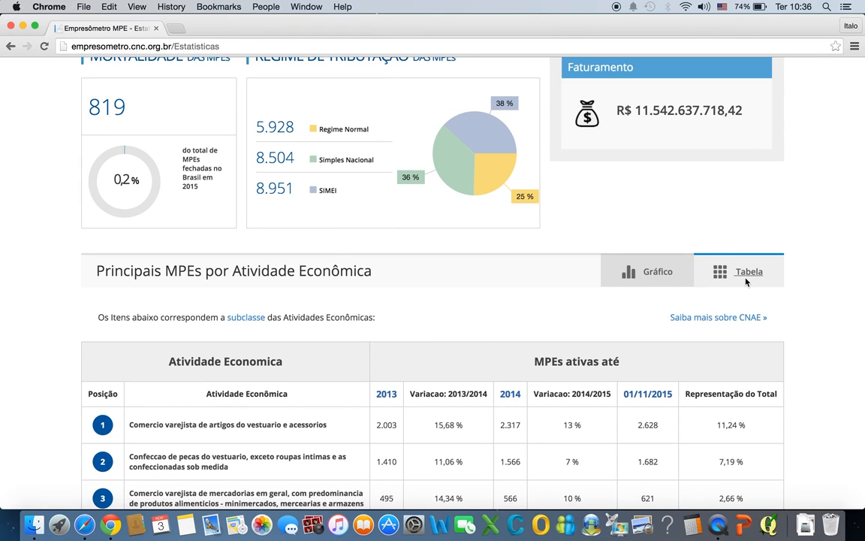
{"action": "scroll", "coordinate": [614, 323], "scroll_direction": "down", "scroll_amount": 2}
{"action": "scroll", "coordinate": [614, 323], "scroll_direction": "down", "scroll_amount": 3}
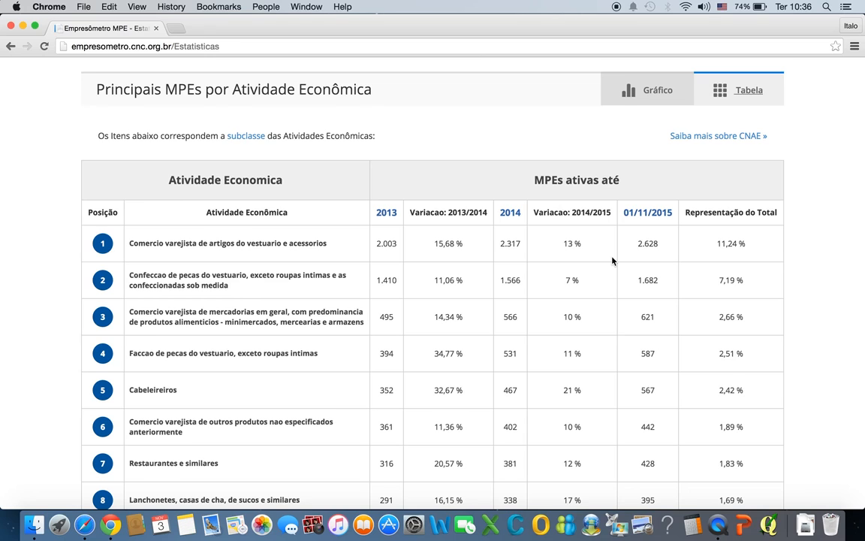
Copy the whole economic activity table, from its Atividade Economica header through position 200.
{"action": "scroll", "coordinate": [612, 260], "scroll_direction": "down", "scroll_amount": 1}
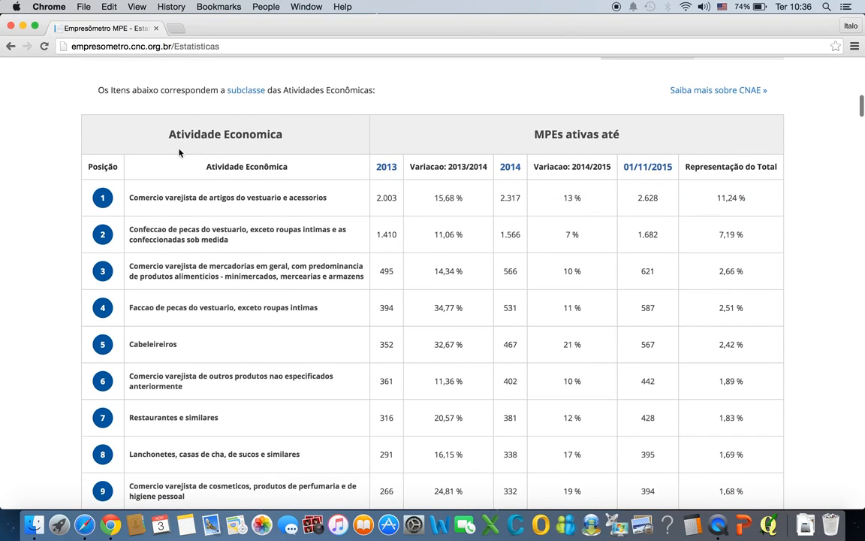
{"action": "left_click_drag", "start_coordinate": [157, 120], "coordinate": [496, 479]}
{"action": "left_click", "coordinate": [497, 479]}
{"action": "scroll", "coordinate": [497, 480], "scroll_direction": "down", "scroll_amount": 20}
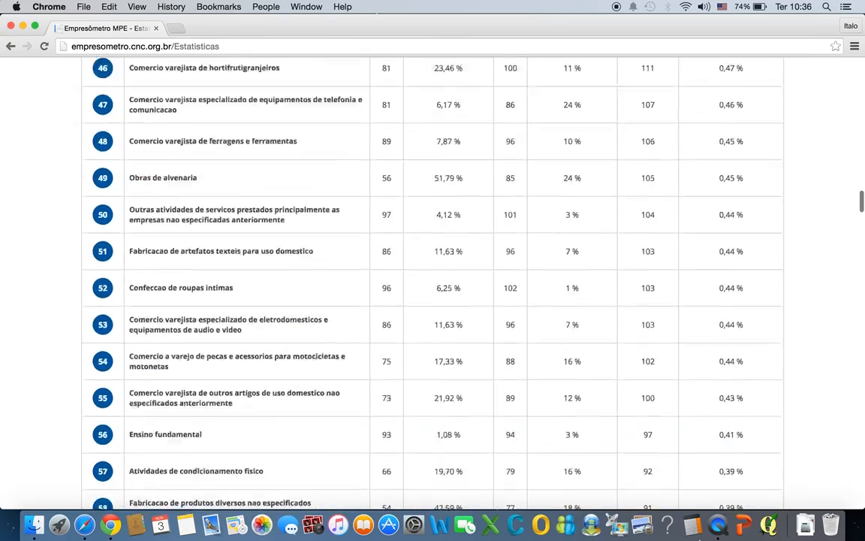
{"action": "scroll", "coordinate": [761, 433], "scroll_direction": "down", "scroll_amount": 18}
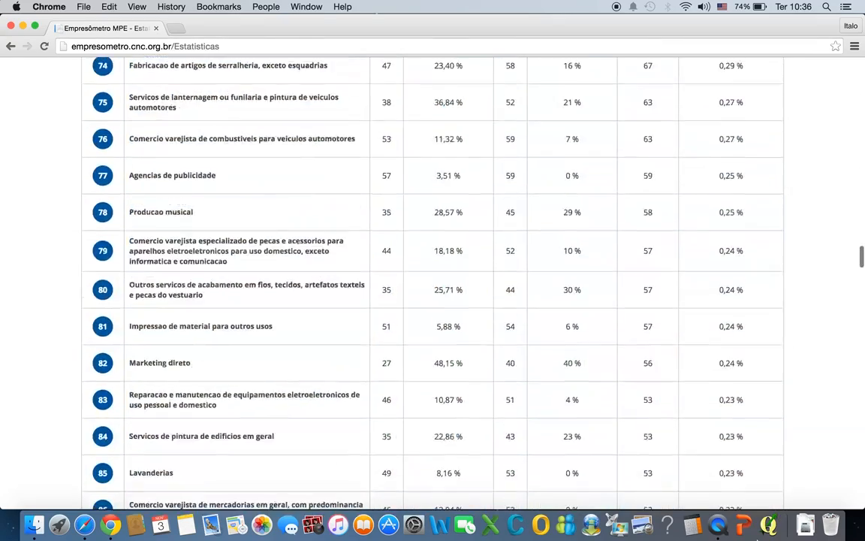
{"action": "left_click_drag", "start_coordinate": [758, 506], "coordinate": [748, 244]}
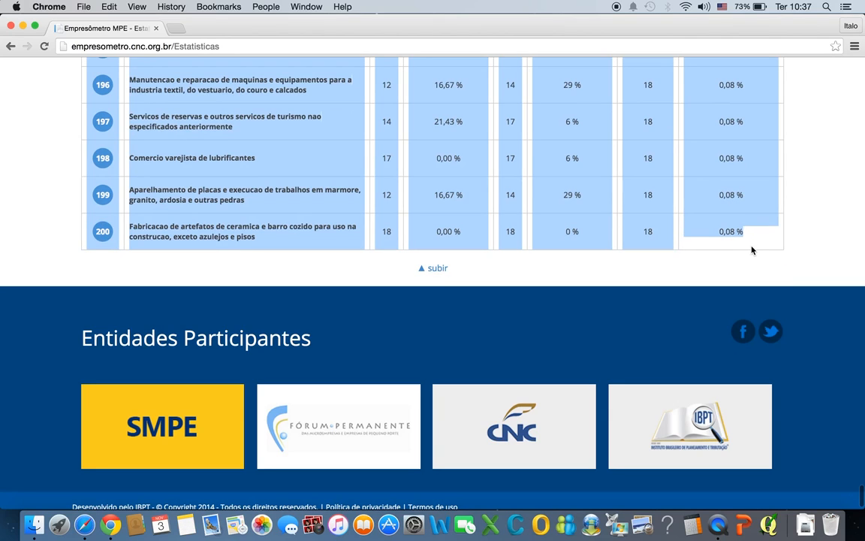
{"action": "right_click", "coordinate": [752, 250]}
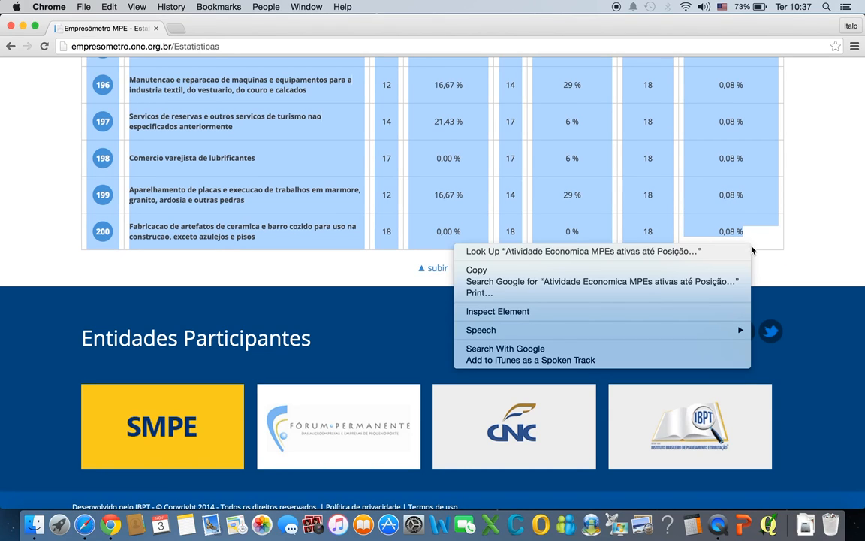
{"action": "left_click", "coordinate": [631, 273]}
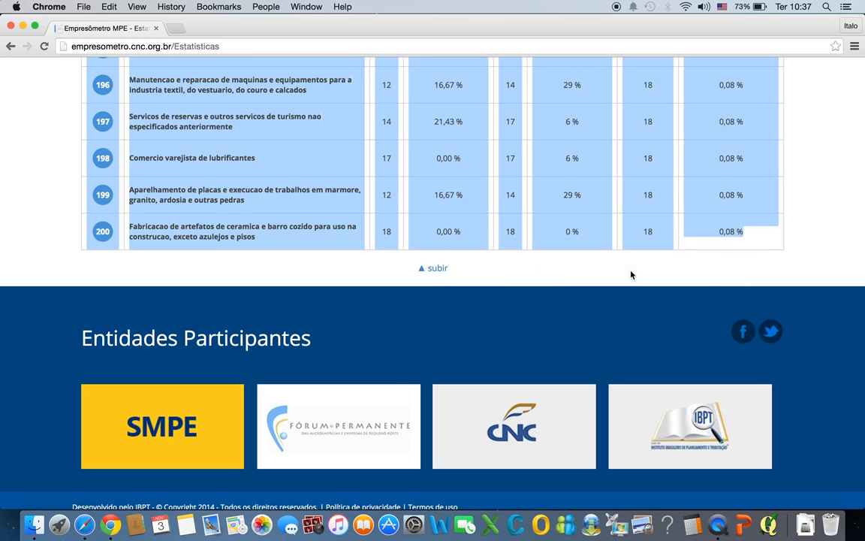
Switch to Excel, create a blank Excel Workbook and paste the copied table at A1 as Text with Paste Special.
{"action": "left_click", "coordinate": [491, 528]}
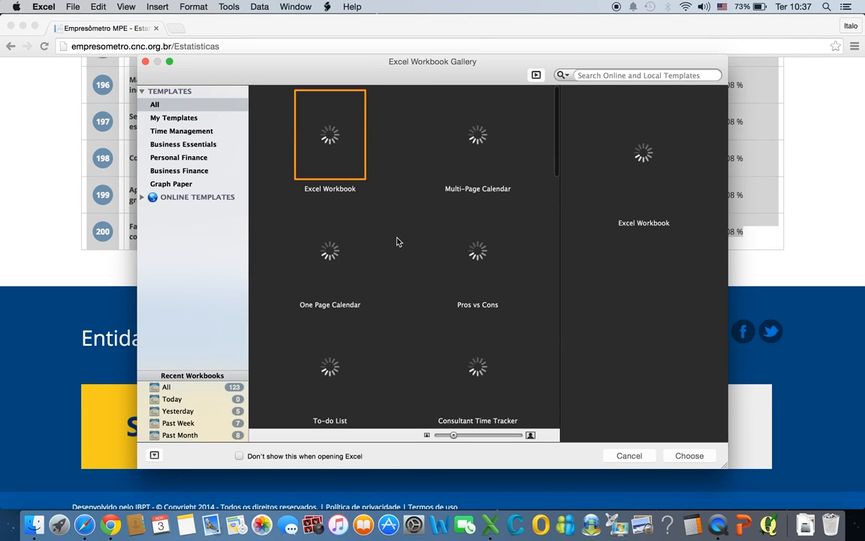
{"action": "left_click", "coordinate": [701, 458]}
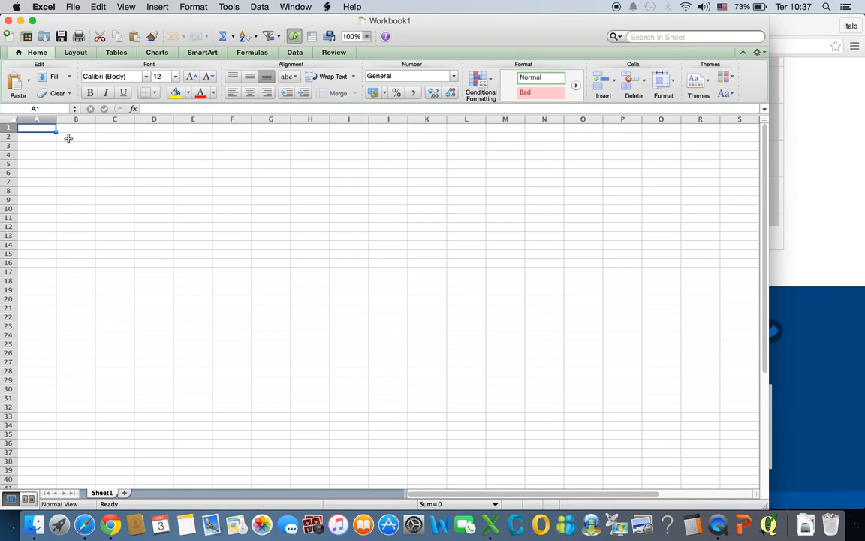
{"action": "left_click", "coordinate": [70, 138]}
{"action": "left_click", "coordinate": [43, 130]}
{"action": "left_click", "coordinate": [29, 82]}
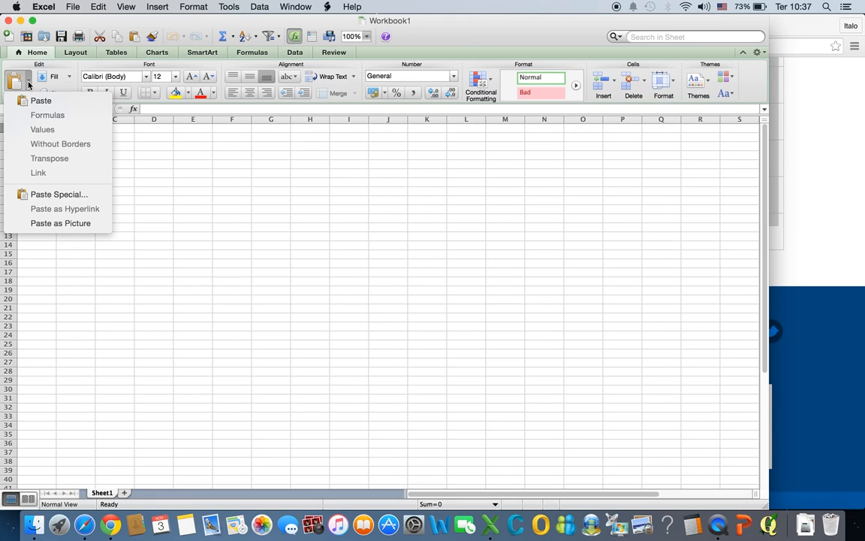
{"action": "left_click", "coordinate": [65, 196]}
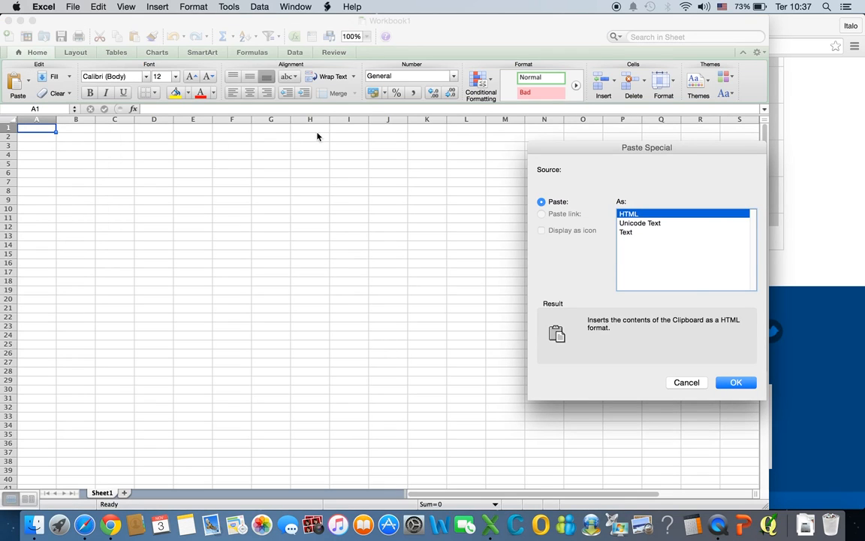
{"action": "left_click", "coordinate": [626, 232]}
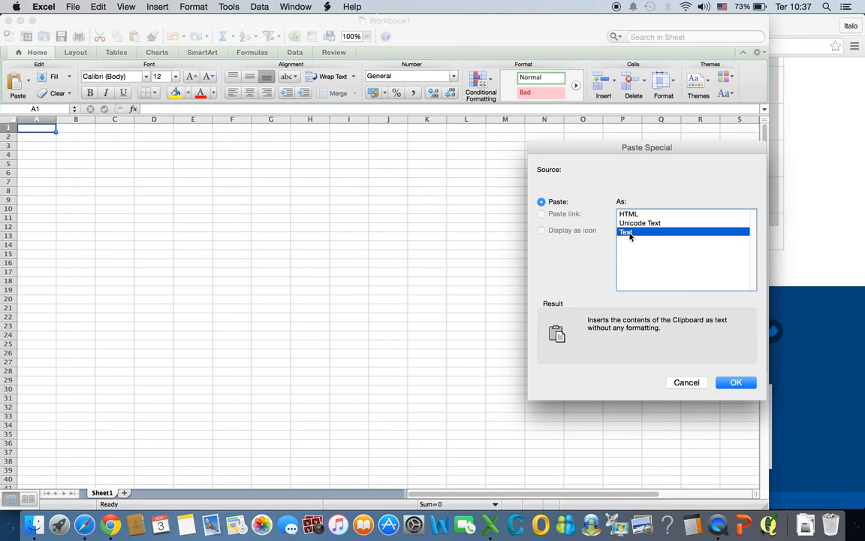
{"action": "left_click", "coordinate": [737, 383]}
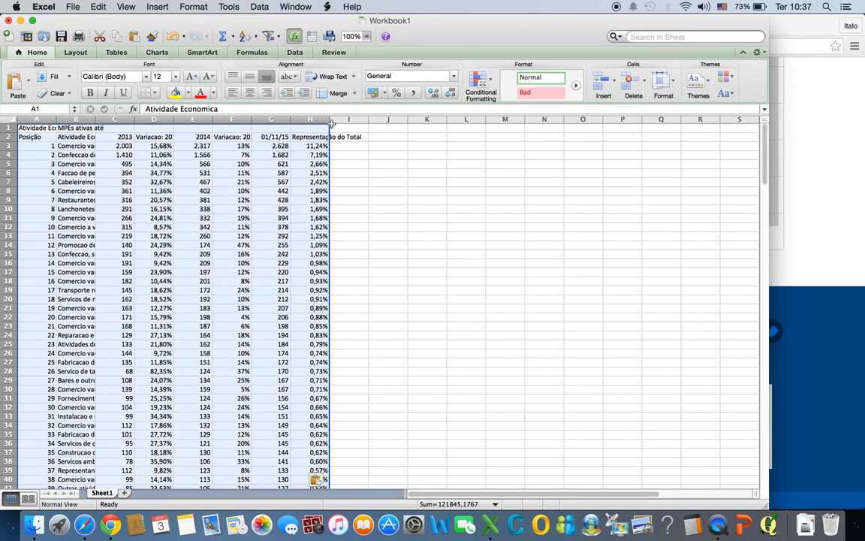
{"action": "left_click", "coordinate": [462, 236]}
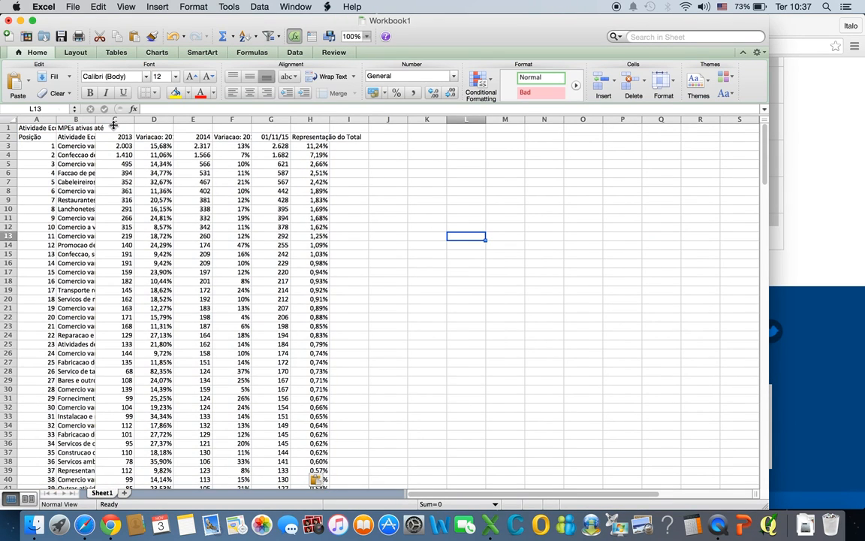
Fit column B to the activity names, widen column D to fit its Variacao: 2013/2014 heading, and enlarge the workbook window.
{"action": "left_click_drag", "start_coordinate": [95, 119], "coordinate": [172, 125]}
{"action": "double_click", "coordinate": [172, 122]}
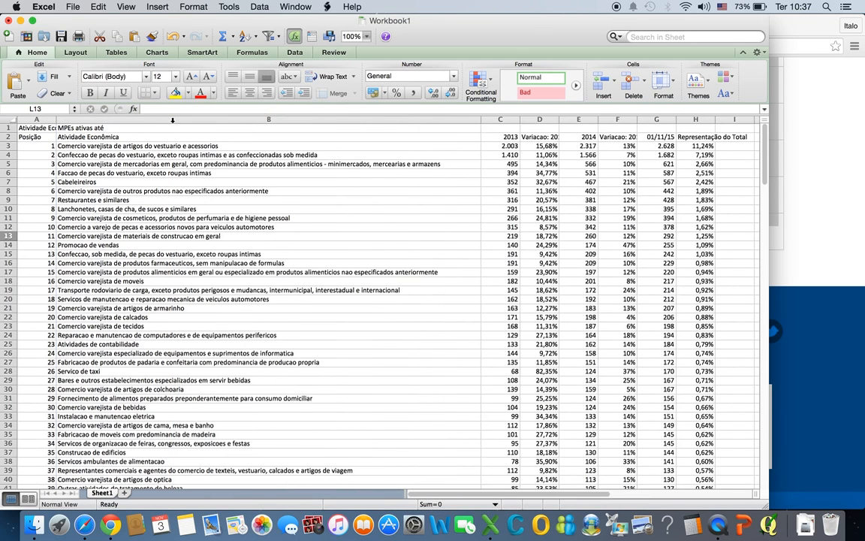
{"action": "left_click_drag", "start_coordinate": [559, 118], "coordinate": [597, 118]}
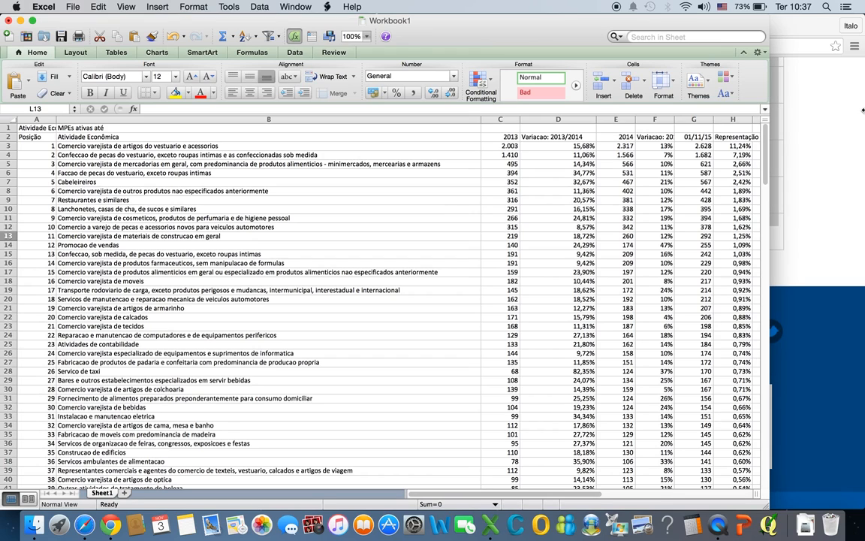
{"action": "left_click_drag", "start_coordinate": [863, 118], "coordinate": [863, 119]}
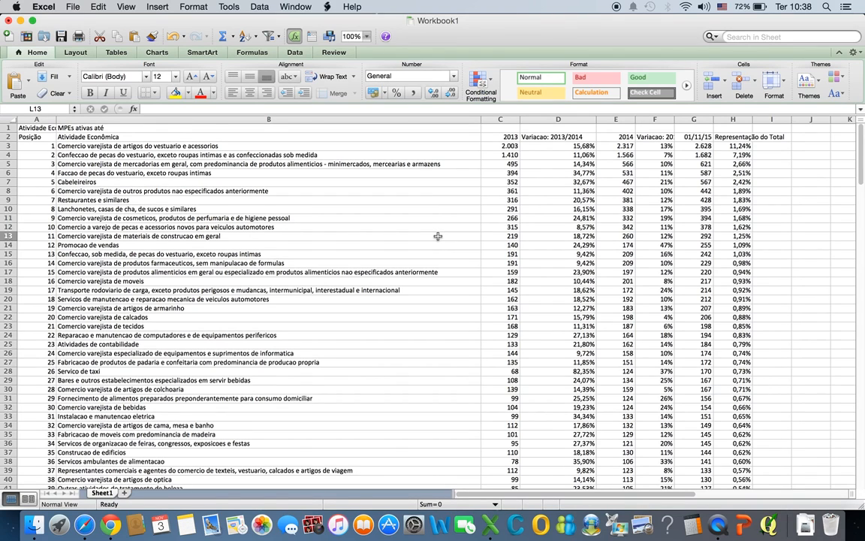
Insert a 2-D Clustered Column chart of the ten values in G3:G12, then move and enlarge it over the table.
{"action": "left_click", "coordinate": [694, 129]}
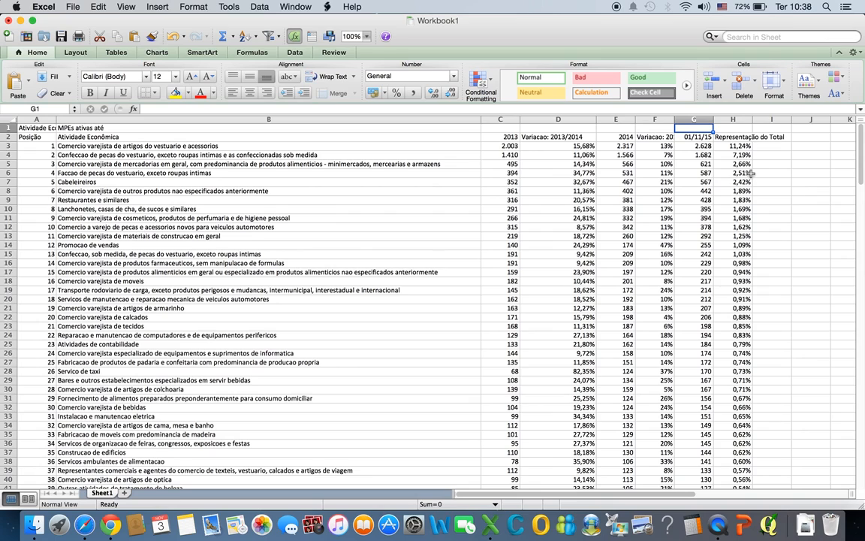
{"action": "left_click_drag", "start_coordinate": [695, 146], "coordinate": [698, 236]}
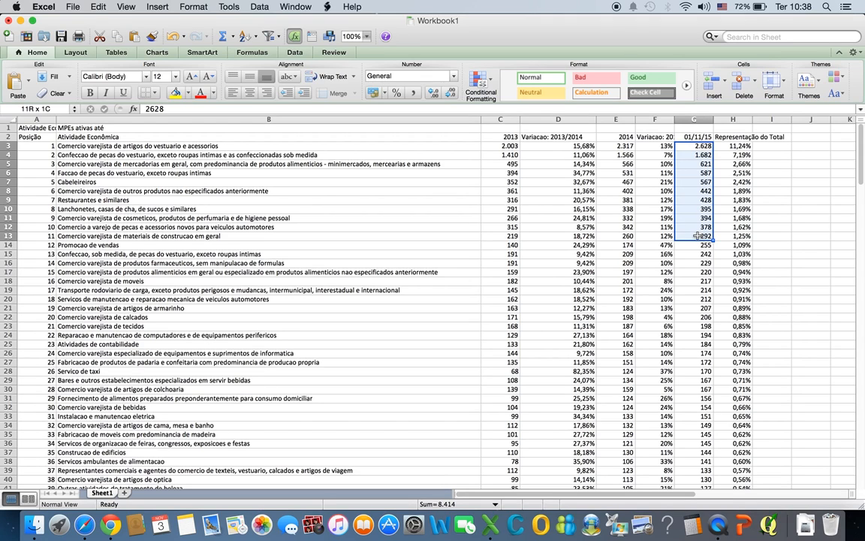
{"action": "left_click_drag", "start_coordinate": [698, 236], "coordinate": [700, 226]}
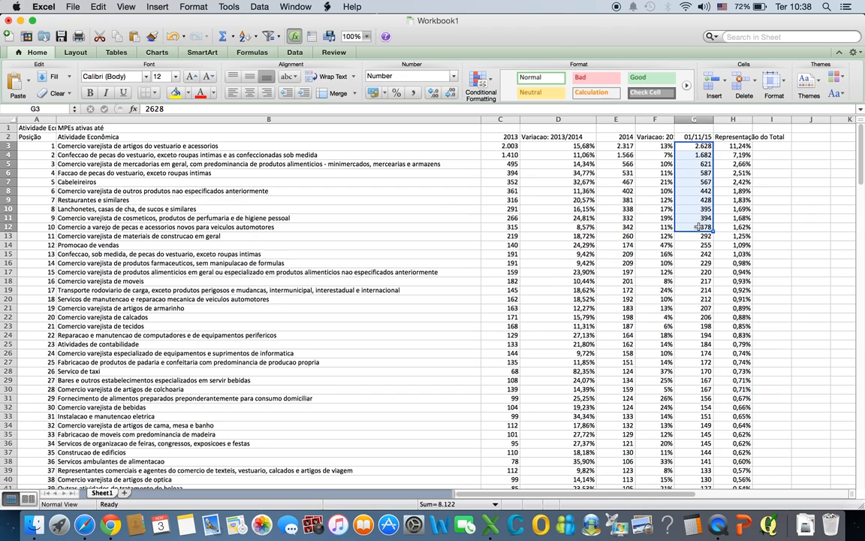
{"action": "right_click", "coordinate": [699, 227]}
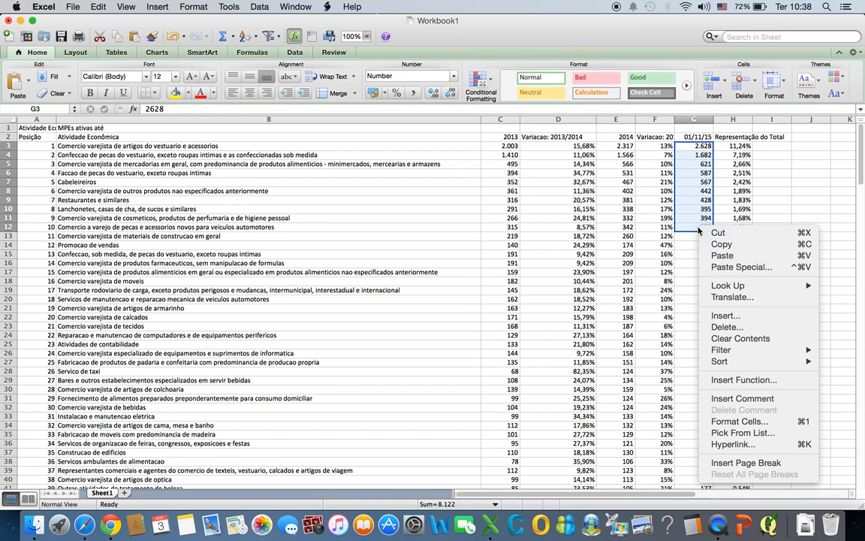
{"action": "left_click", "coordinate": [630, 209]}
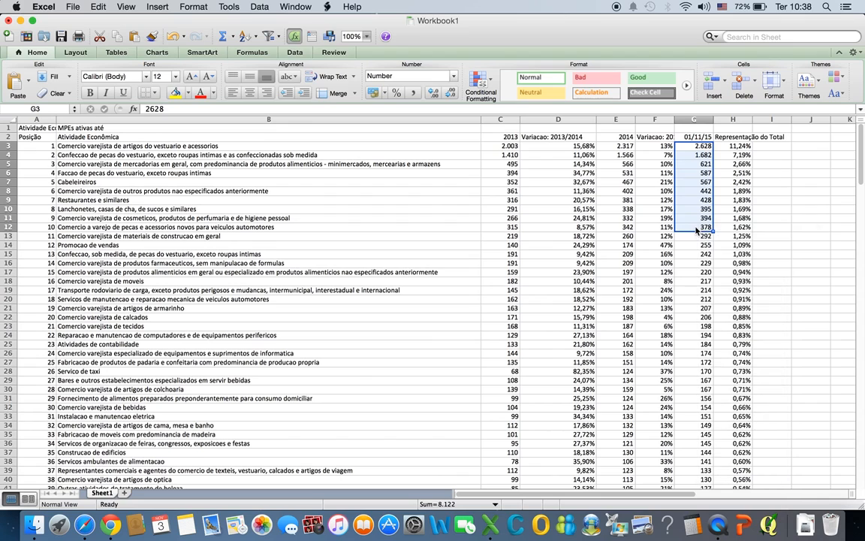
{"action": "left_click", "coordinate": [160, 7]}
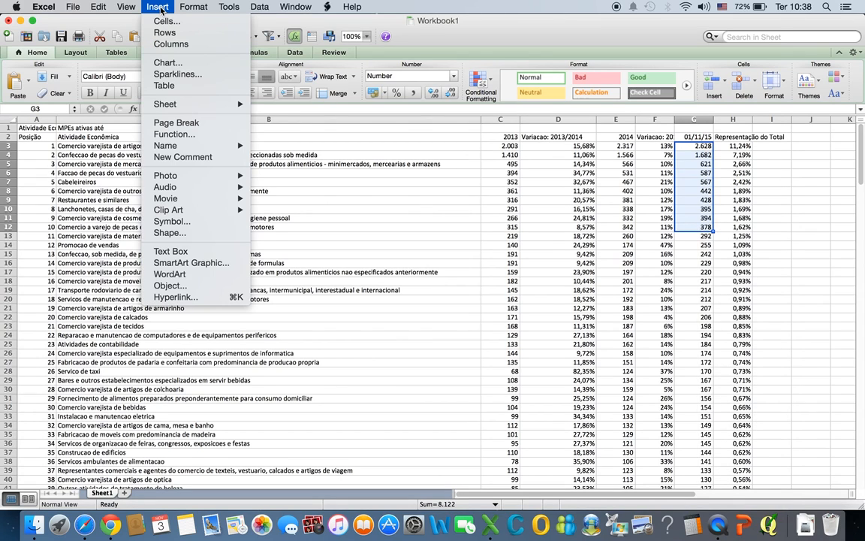
{"action": "left_click", "coordinate": [167, 62]}
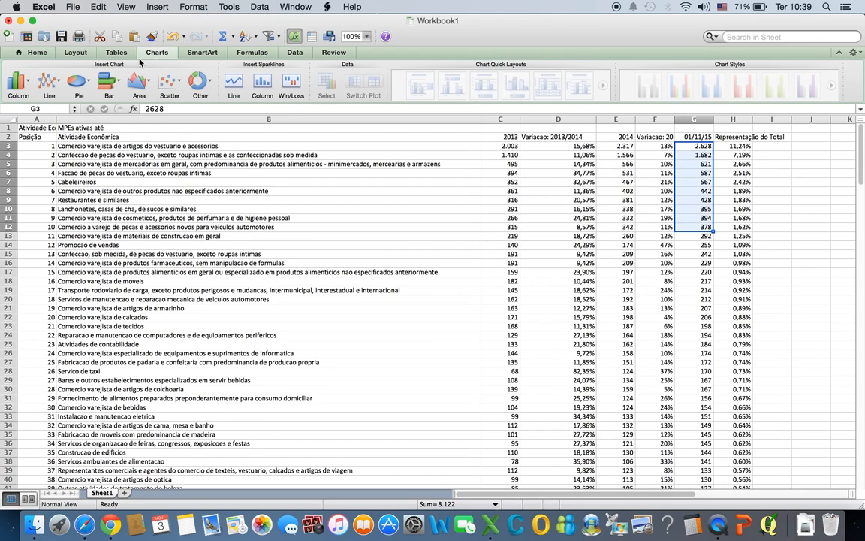
{"action": "left_click", "coordinate": [12, 87]}
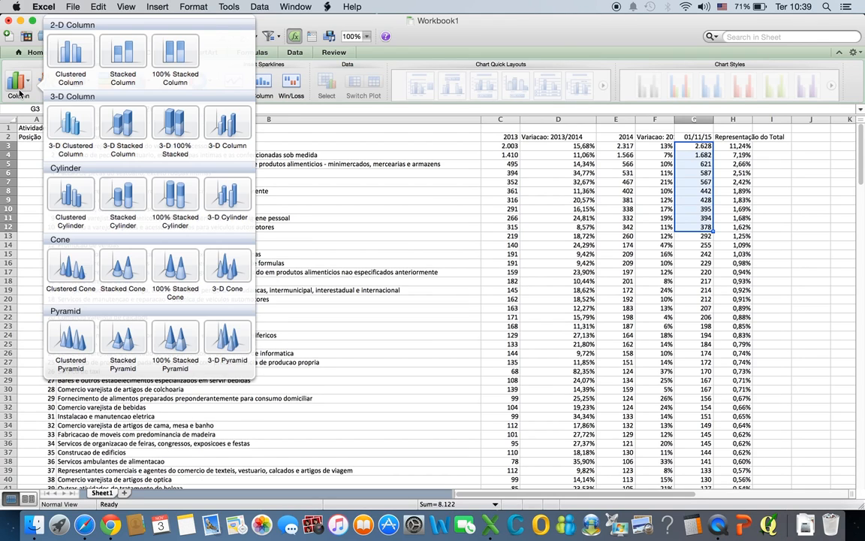
{"action": "left_click", "coordinate": [83, 49]}
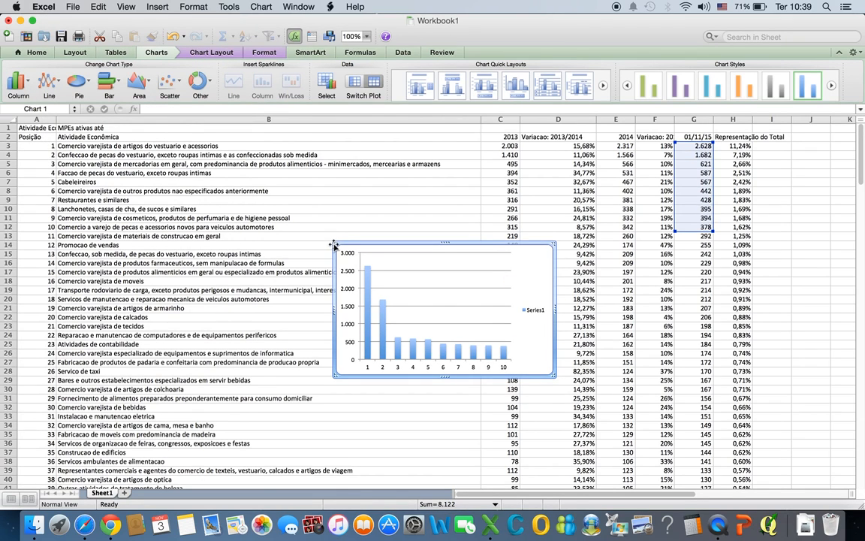
{"action": "left_click_drag", "start_coordinate": [335, 245], "coordinate": [273, 182]}
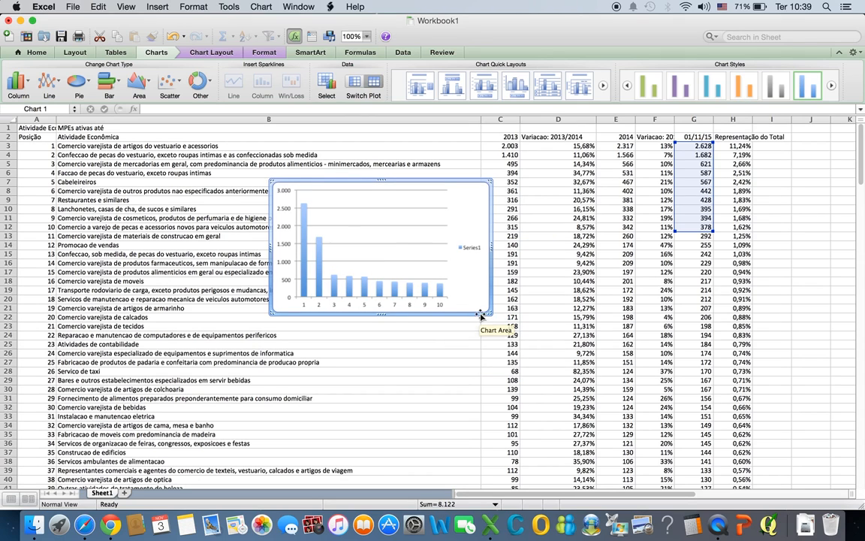
{"action": "left_click_drag", "start_coordinate": [489, 311], "coordinate": [679, 395]}
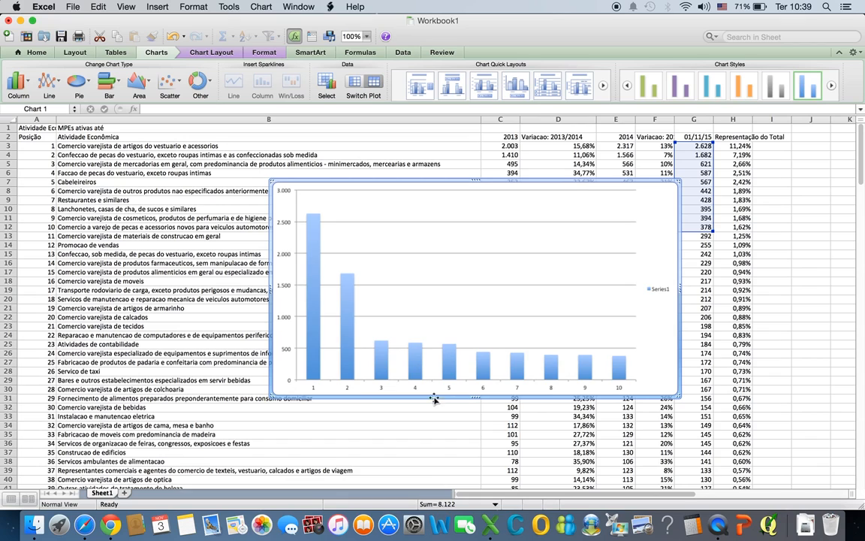
Set the chart's category (X) axis labels to the activity names in B3:B12 through Select Data.
{"action": "left_click", "coordinate": [663, 288]}
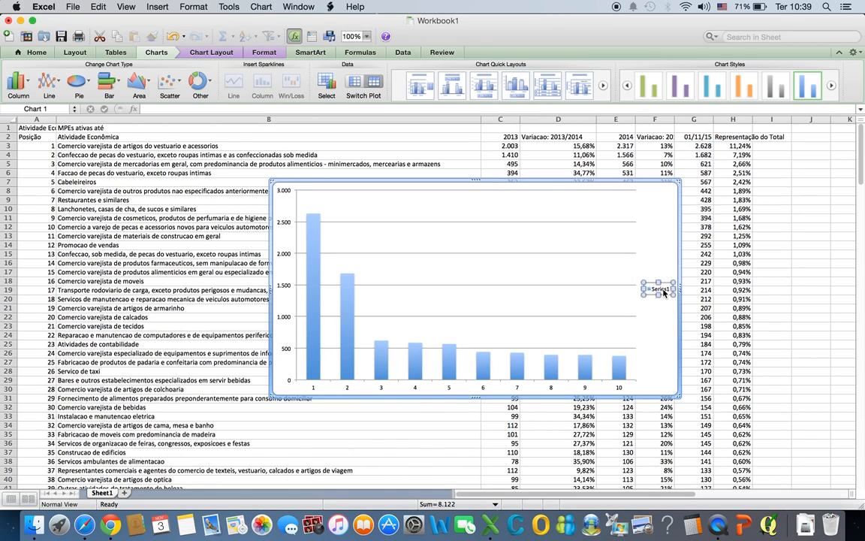
{"action": "right_click", "coordinate": [664, 293]}
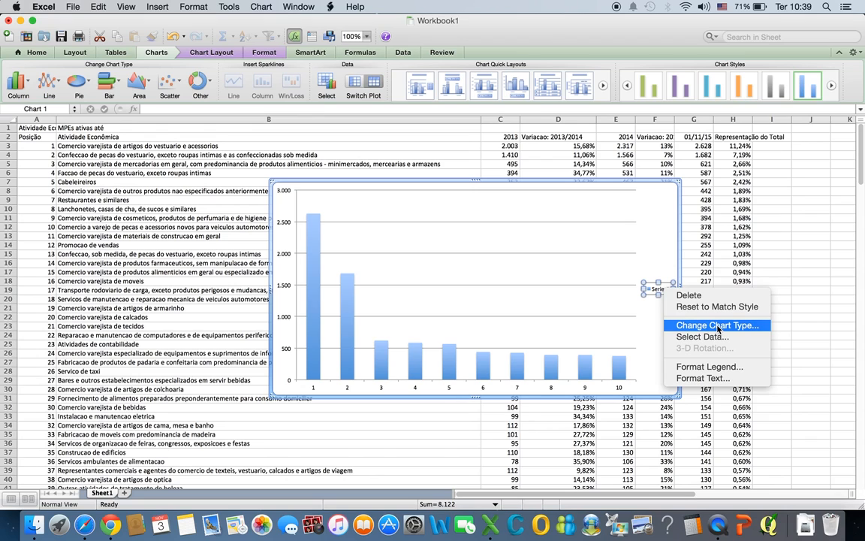
{"action": "left_click", "coordinate": [702, 337]}
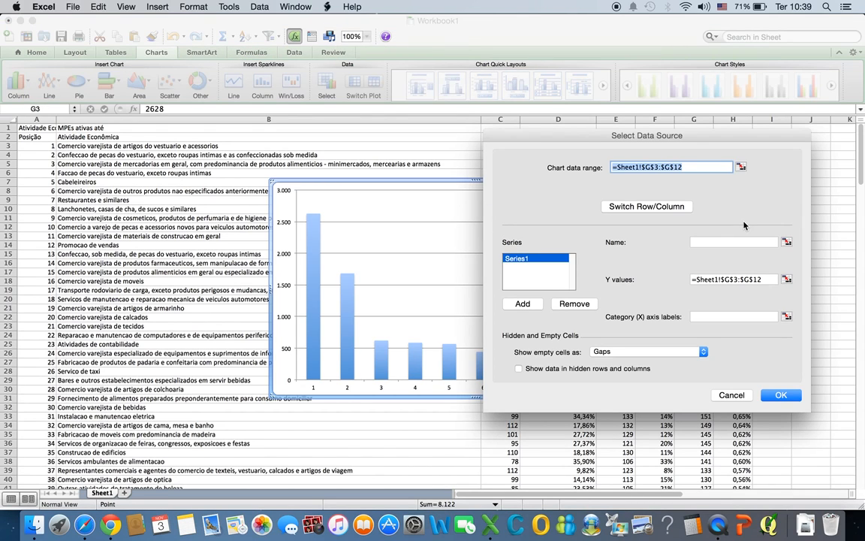
{"action": "left_click", "coordinate": [741, 241]}
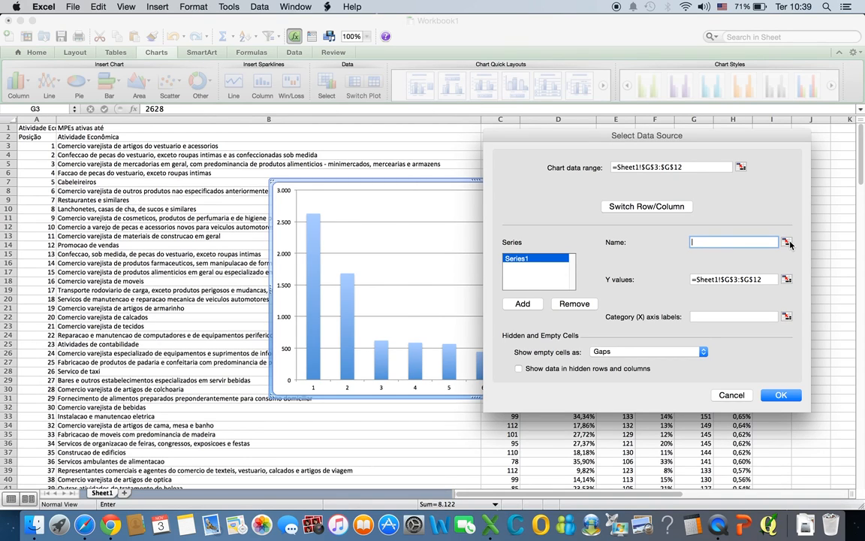
{"action": "left_click", "coordinate": [785, 317]}
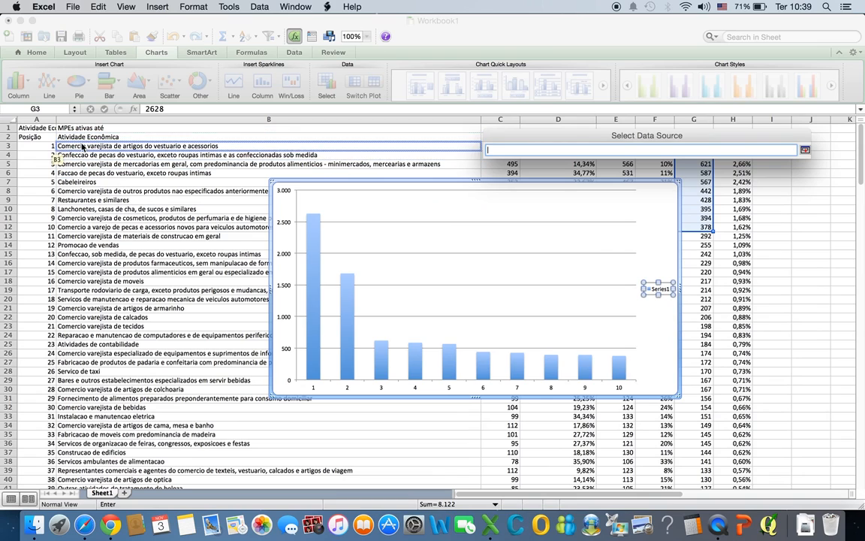
{"action": "left_click_drag", "start_coordinate": [61, 146], "coordinate": [75, 228]}
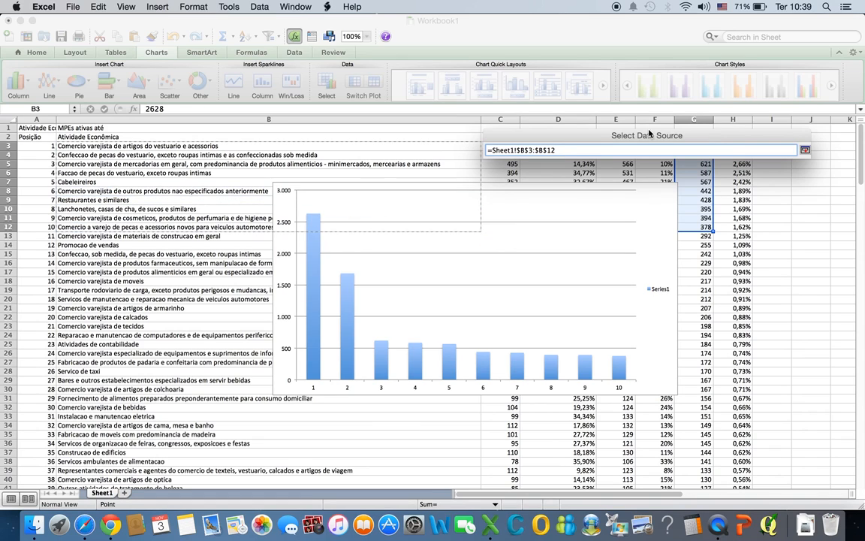
{"action": "left_click", "coordinate": [805, 150]}
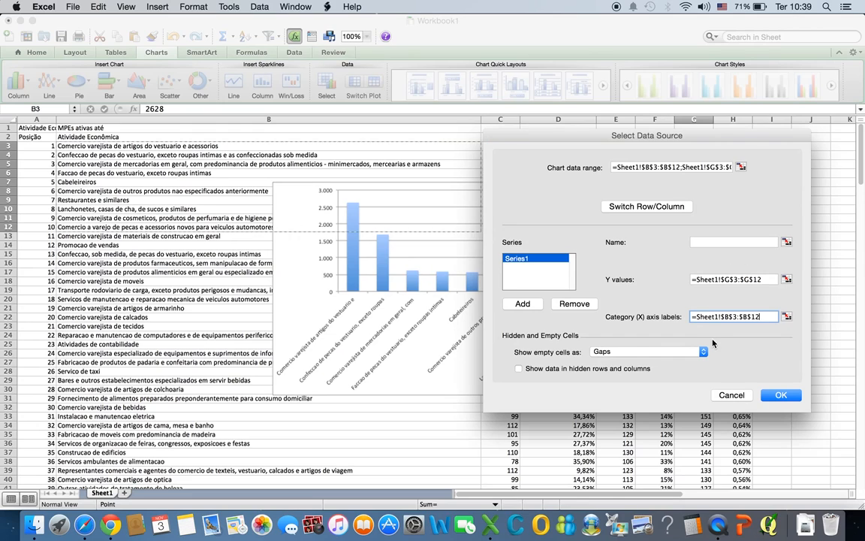
{"action": "left_click", "coordinate": [782, 395]}
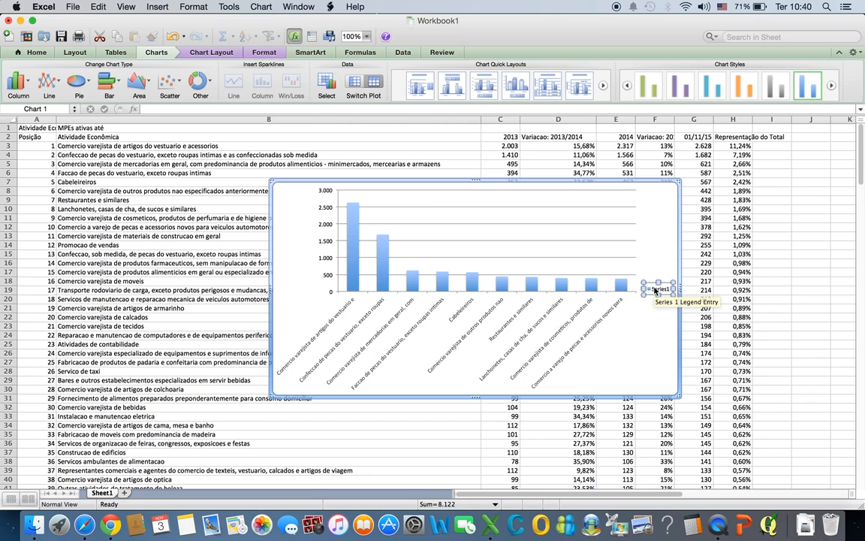
Reopen the chart's data source and reselect B3:B12 as the category axis labels.
{"action": "right_click", "coordinate": [655, 291]}
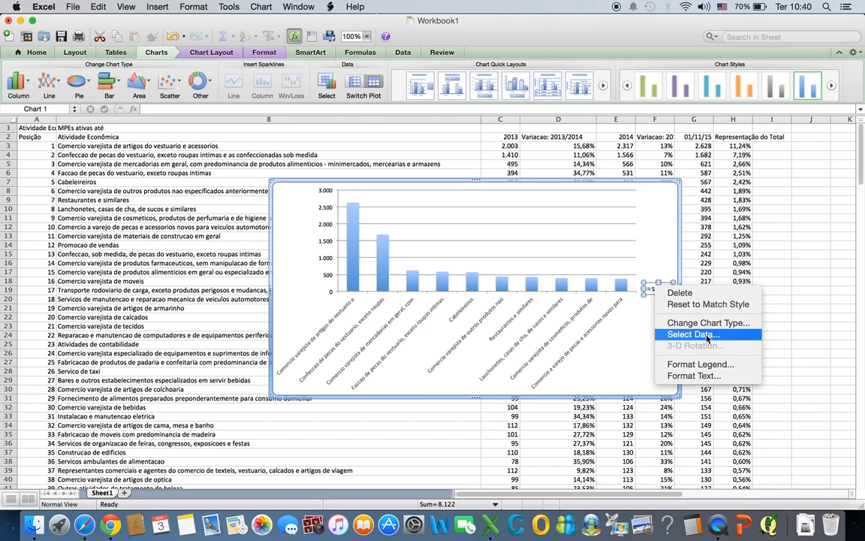
{"action": "left_click", "coordinate": [676, 334]}
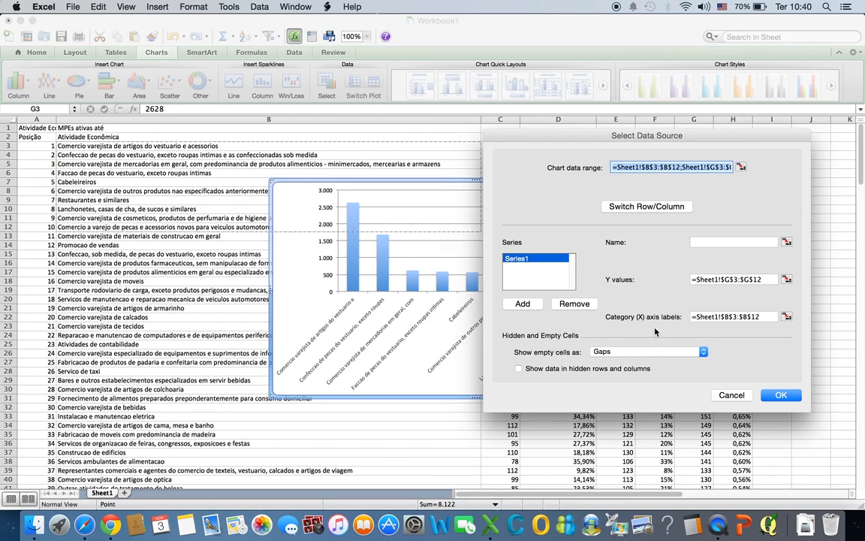
{"action": "left_click_drag", "start_coordinate": [540, 147], "coordinate": [754, 285]}
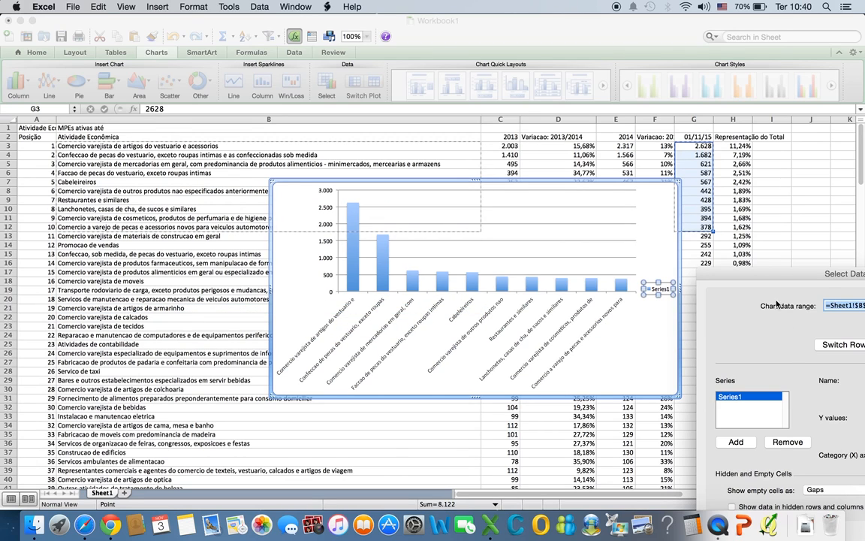
{"action": "left_click_drag", "start_coordinate": [755, 274], "coordinate": [523, 185]}
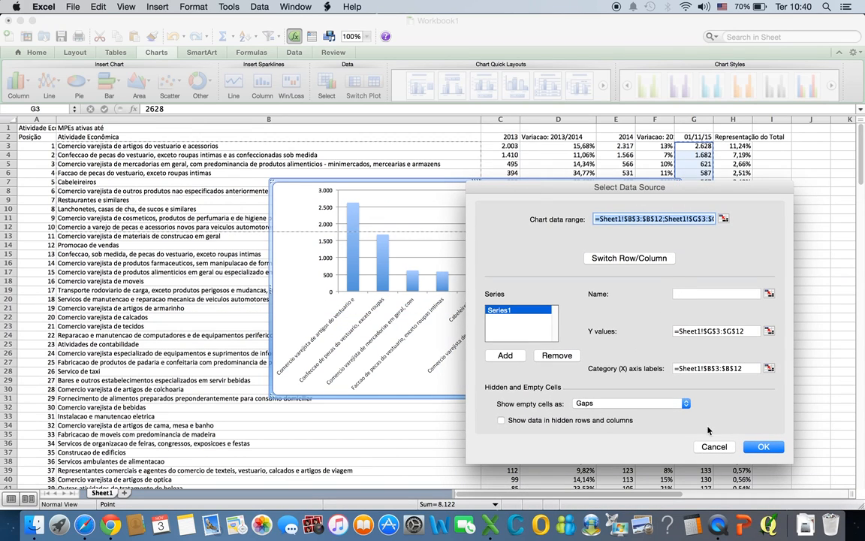
{"action": "left_click", "coordinate": [770, 369]}
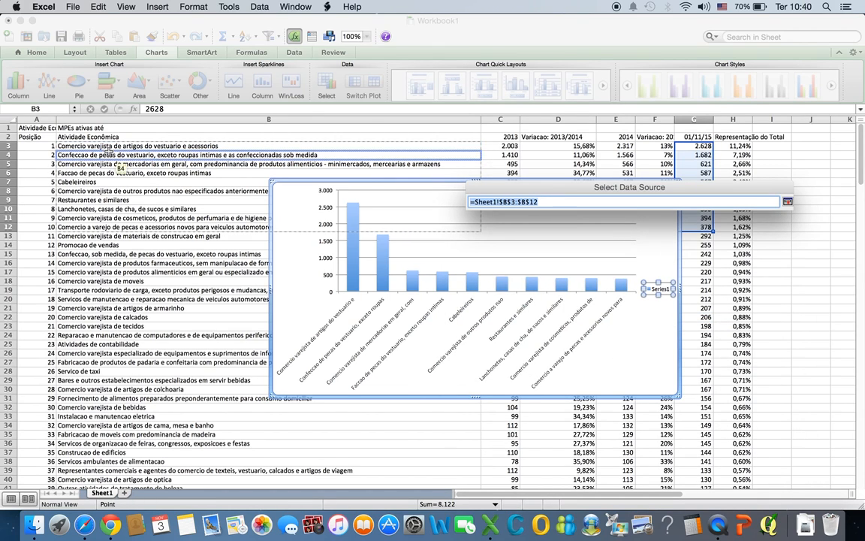
{"action": "left_click_drag", "start_coordinate": [105, 147], "coordinate": [112, 226]}
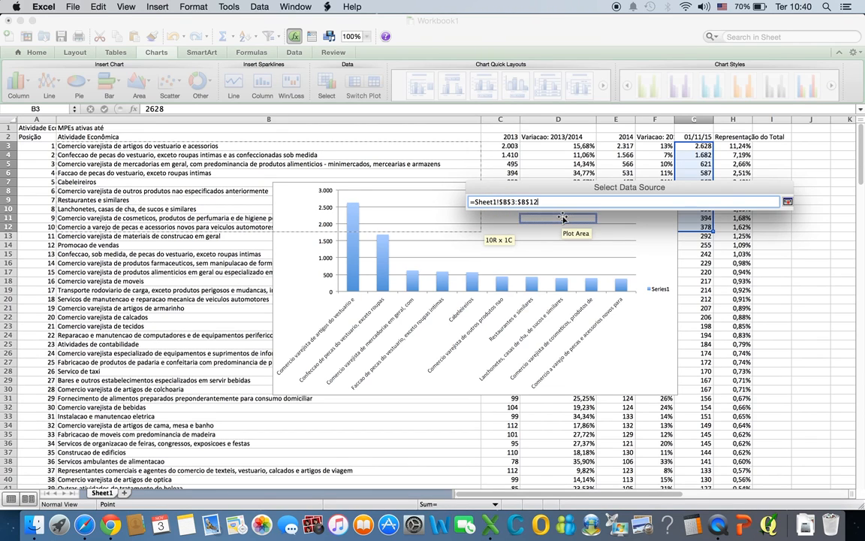
{"action": "left_click", "coordinate": [788, 205]}
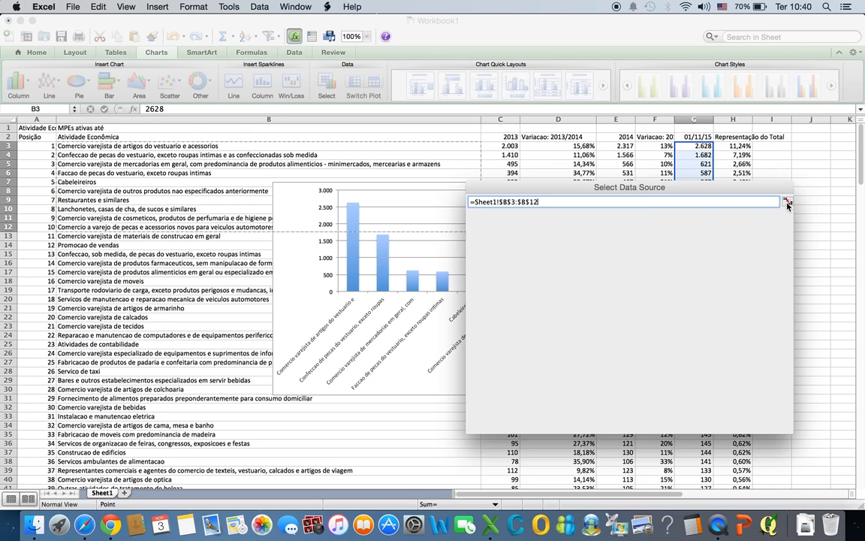
{"action": "left_click", "coordinate": [769, 447]}
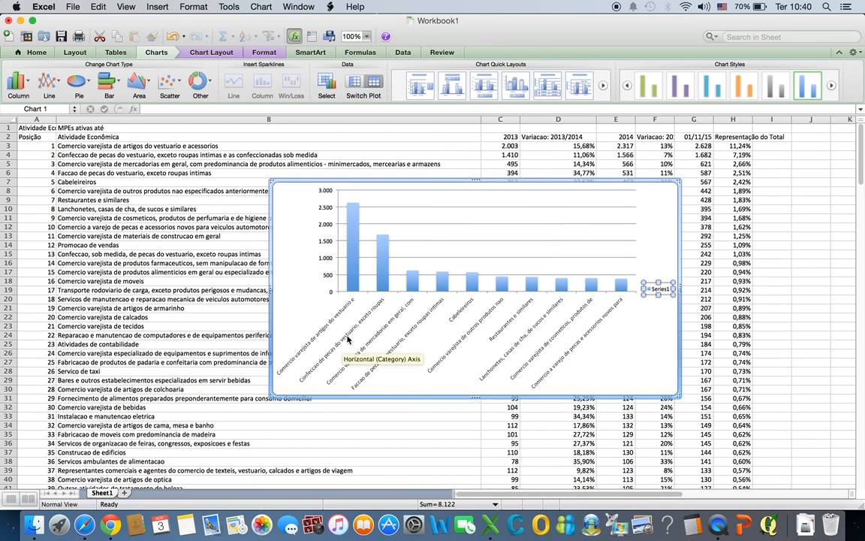
Enlarge the chart further and apply the quick layout with a title above the plot and the legend below it.
{"action": "mouse_move", "coordinate": [382, 264]}
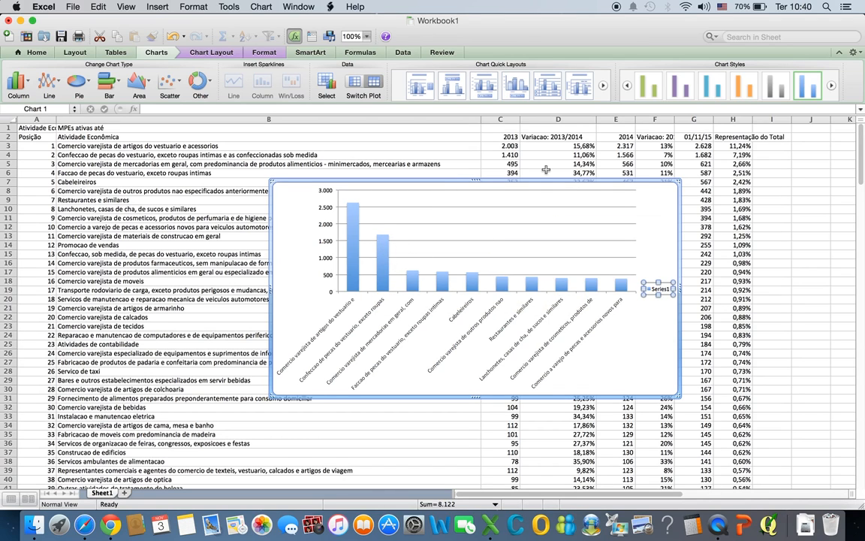
{"action": "left_click_drag", "start_coordinate": [679, 395], "coordinate": [716, 449]}
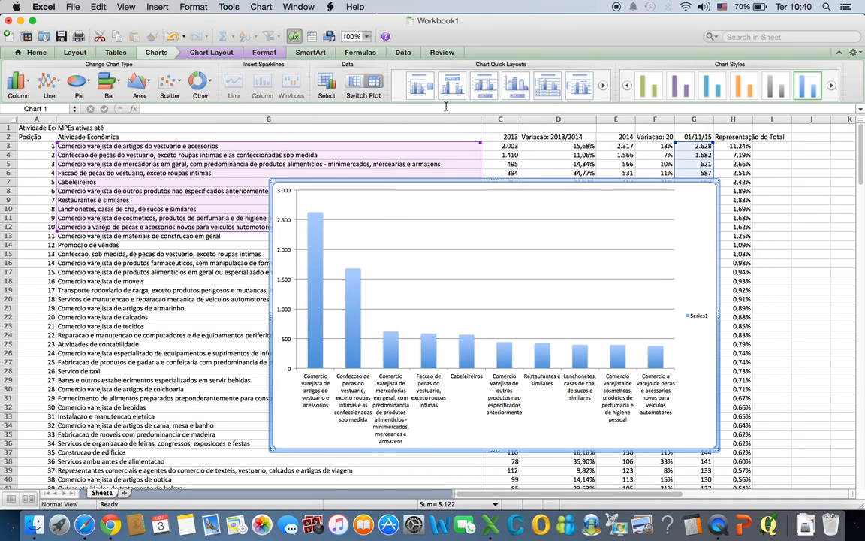
{"action": "left_click", "coordinate": [501, 106]}
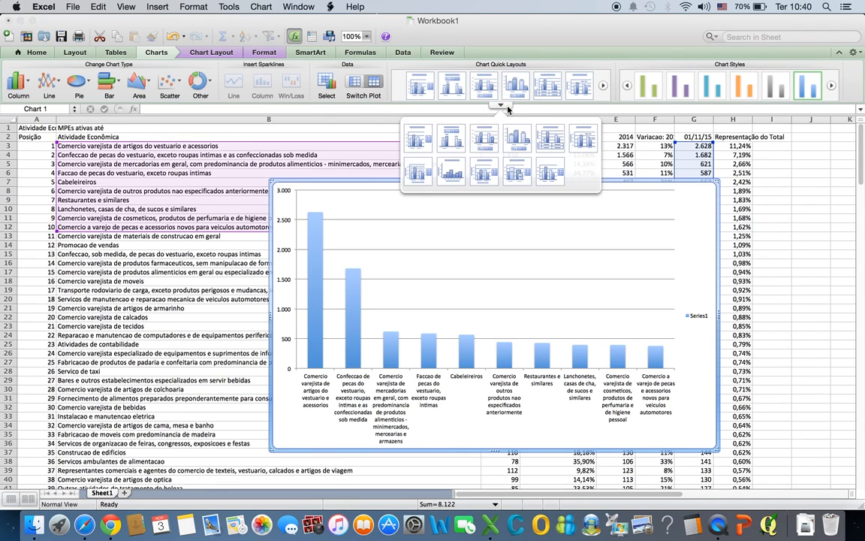
{"action": "left_click", "coordinate": [481, 137]}
Replace the column chart's placeholder title with "Numero de Empresas em Caruaru - 11/2015".
{"action": "left_click", "coordinate": [502, 196]}
{"action": "triple_click", "coordinate": [503, 195]}
{"action": "left_click", "coordinate": [504, 196]}
{"action": "type", "text": "N"}
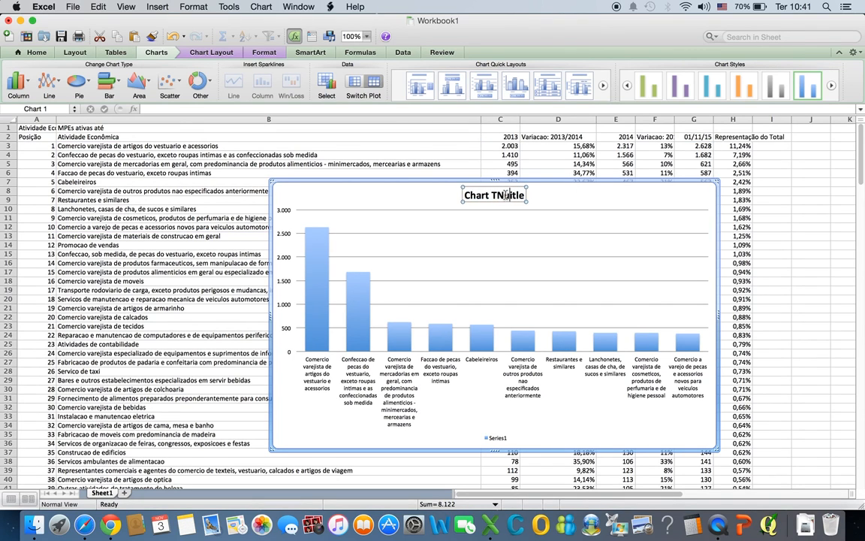
{"action": "type", "text": "u"}
{"action": "left_click_drag", "start_coordinate": [464, 194], "coordinate": [512, 194]}
{"action": "type", "text": "Nu"}
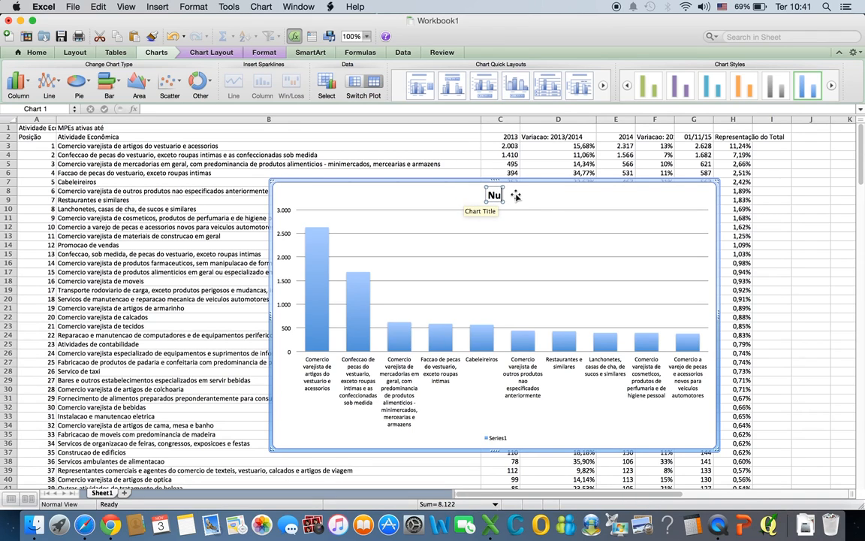
{"action": "type", "text": "mero de"}
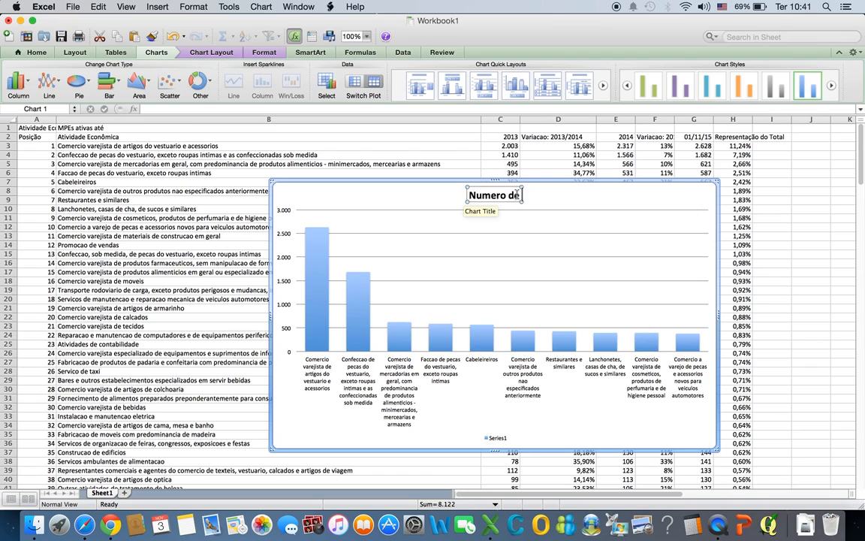
{"action": "type", "text": " Empresas e"}
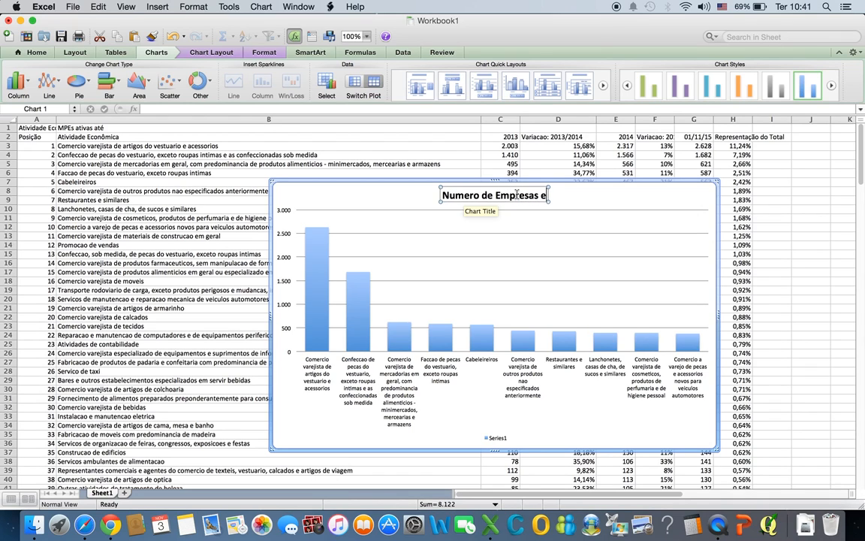
{"action": "type", "text": "m Carua"}
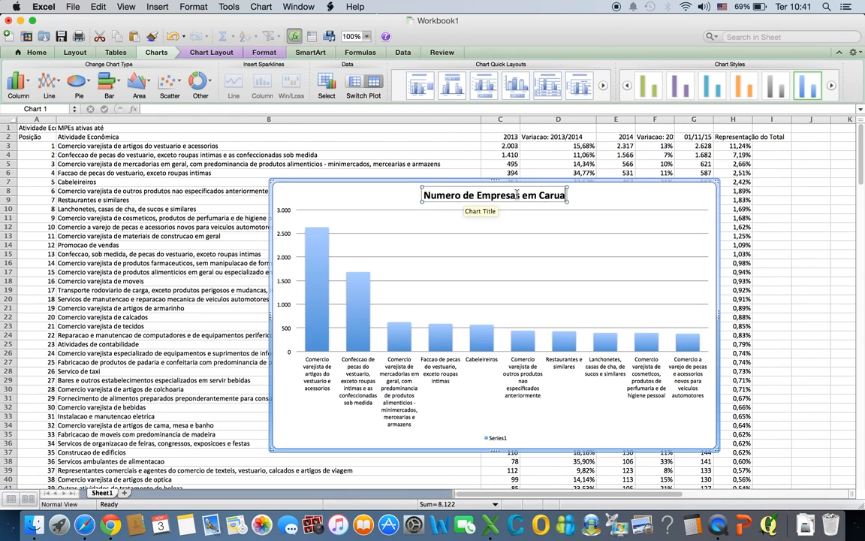
{"action": "type", "text": "ru"}
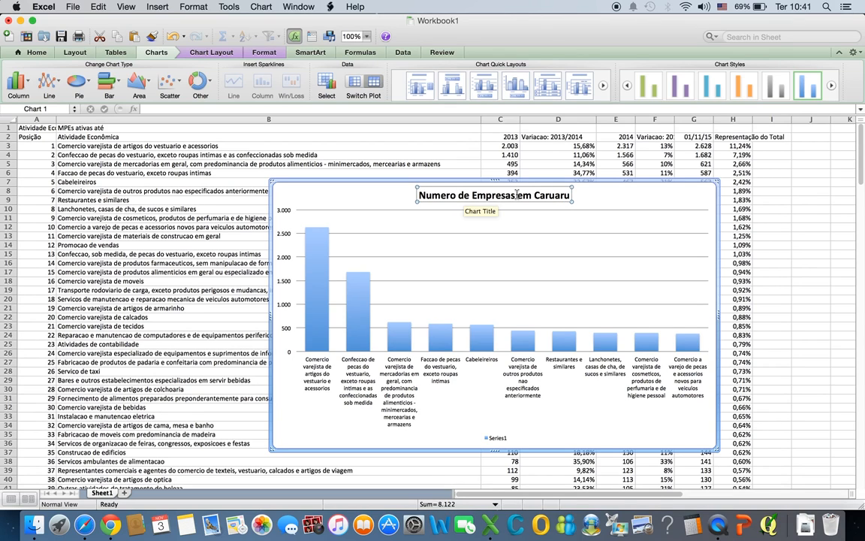
{"action": "type", "text": " - 1"}
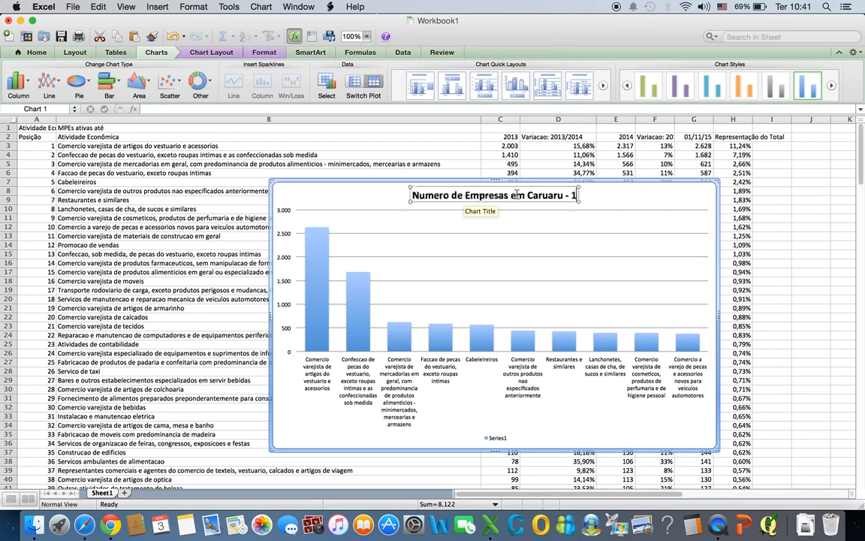
{"action": "type", "text": "1/2015"}
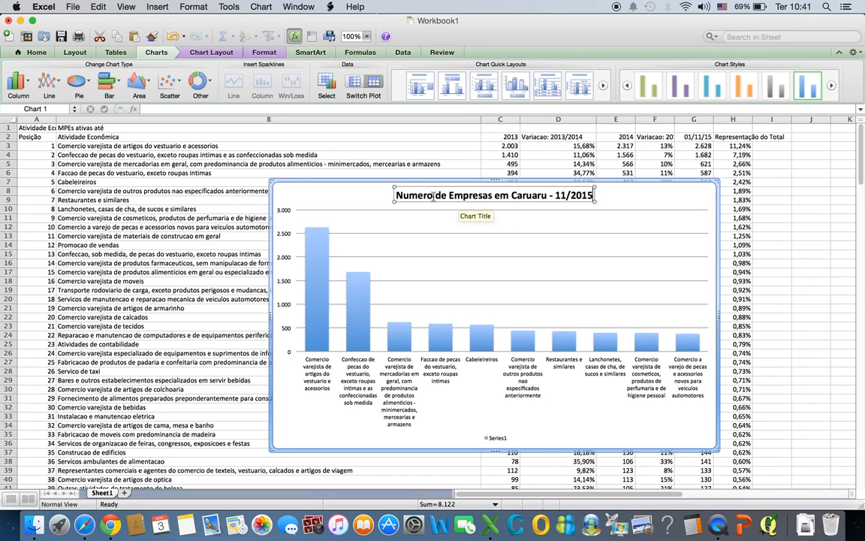
Reword the column chart's title to "Numero de Empresas por Atividade Economica - 11/2015", keeping the date part.
{"action": "left_click_drag", "start_coordinate": [397, 194], "coordinate": [536, 190]}
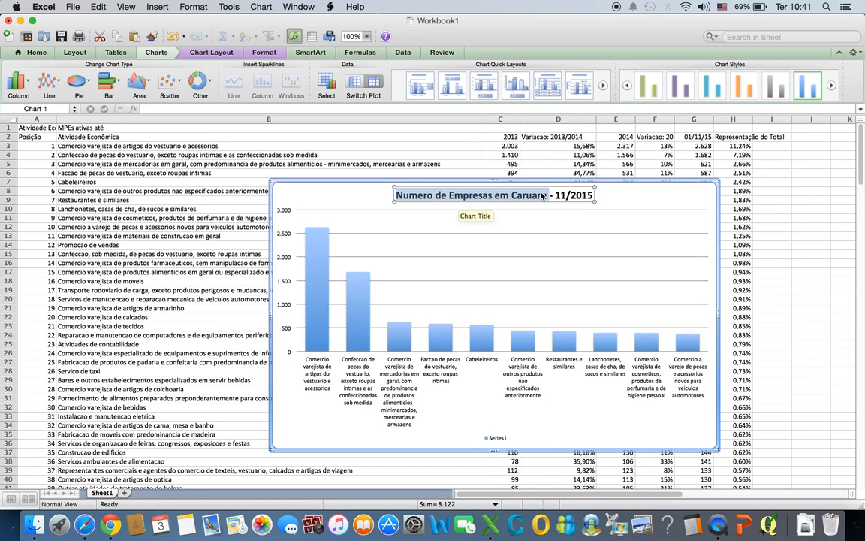
{"action": "type", "text": "Numero d"}
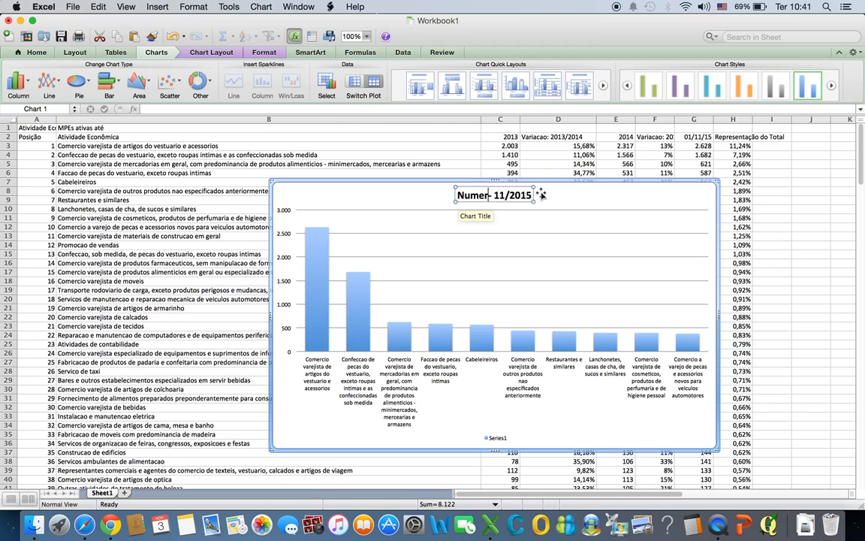
{"action": "type", "text": "e Empresas"}
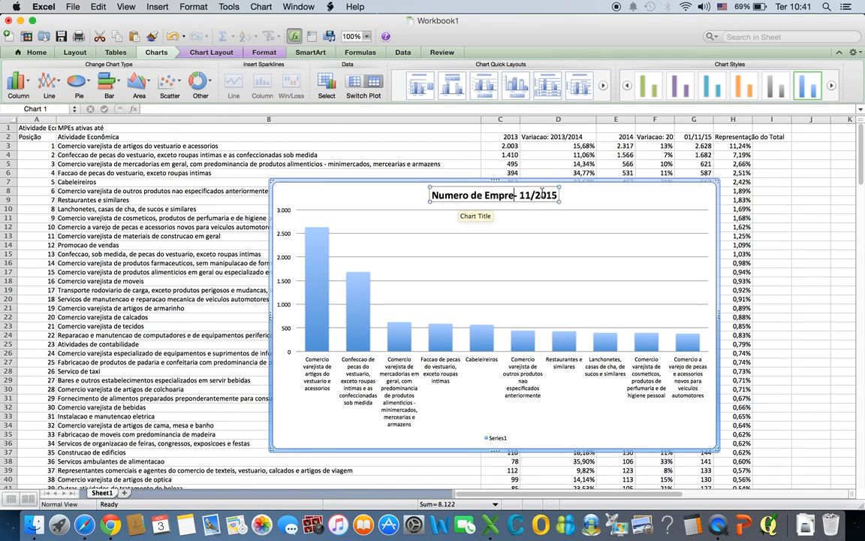
{"action": "type", "text": " por "}
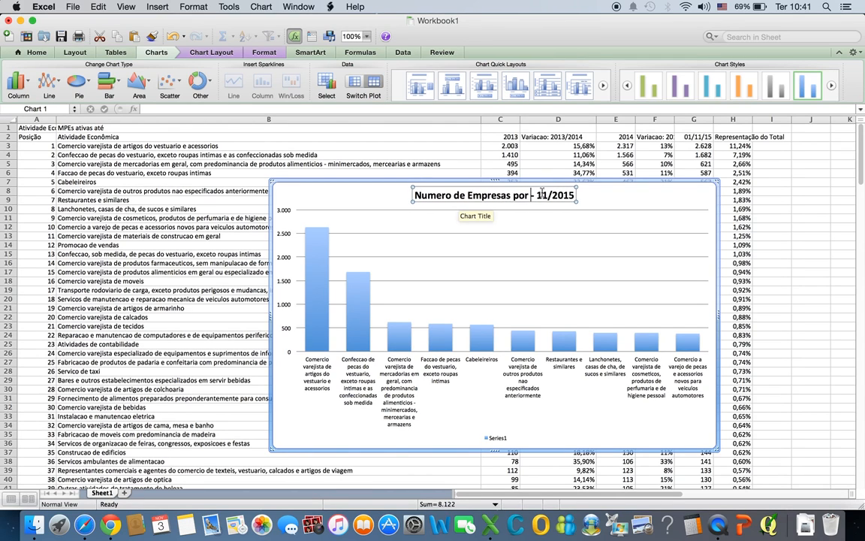
{"action": "type", "text": "Atividade"}
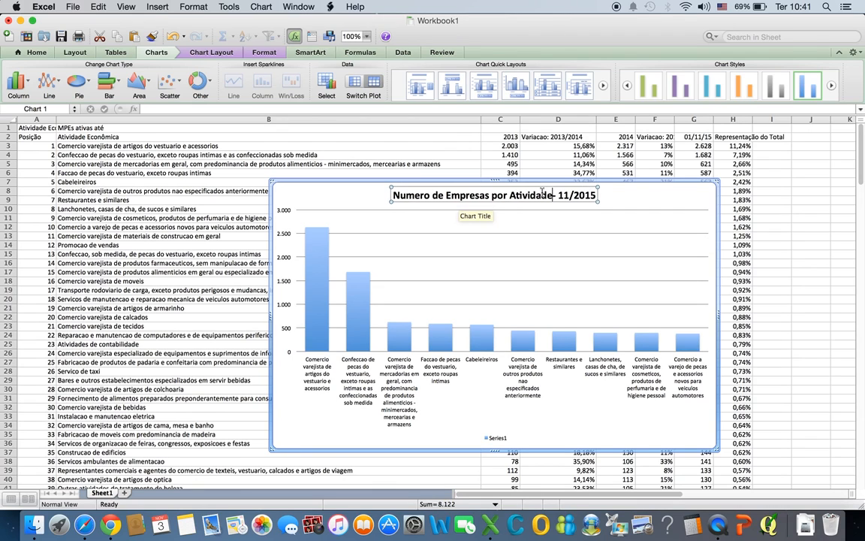
{"action": "type", "text": " Economi "}
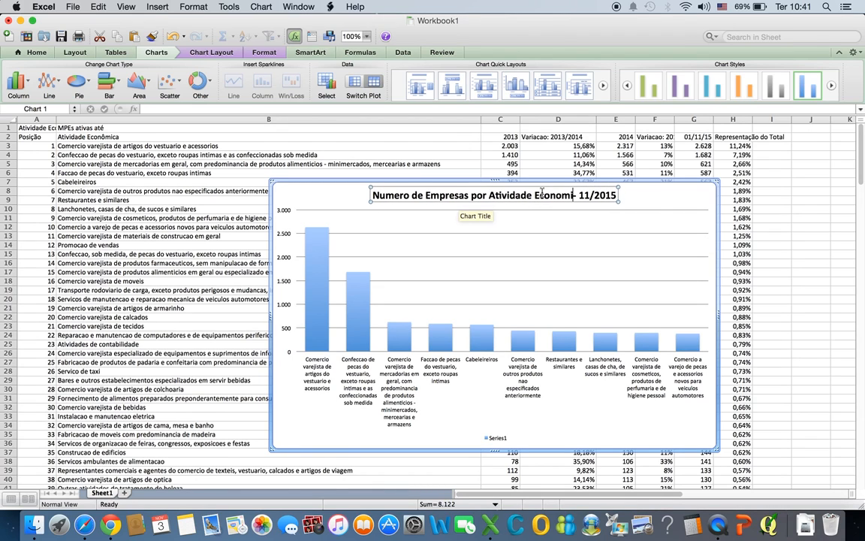
{"action": "type", "text": "ca"}
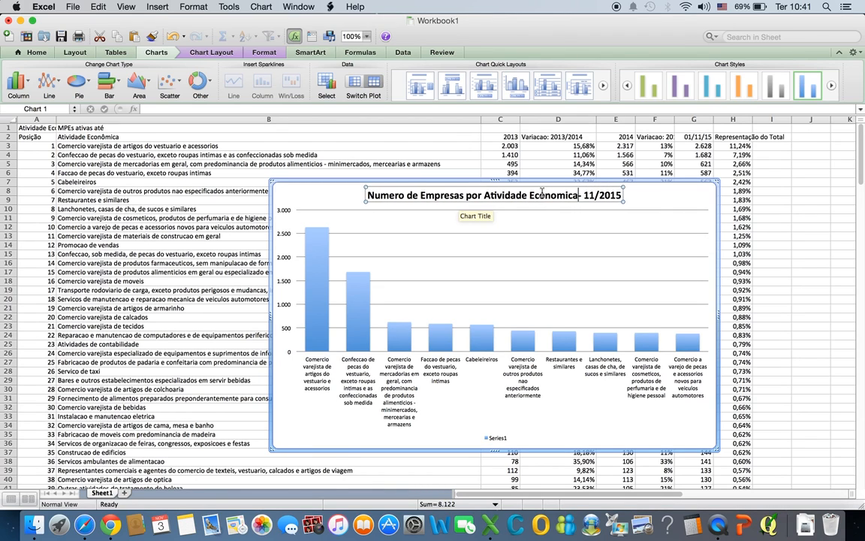
{"action": "left_click", "coordinate": [694, 192]}
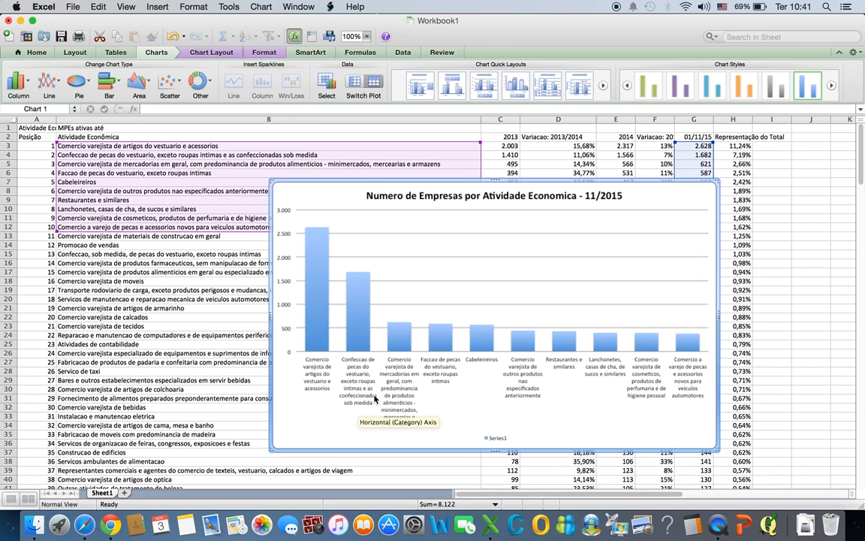
Move the column chart down the sheet, clear of the first table rows, and deselect it.
{"action": "left_click_drag", "start_coordinate": [697, 184], "coordinate": [821, 475]}
{"action": "scroll", "coordinate": [756, 272], "scroll_direction": "up", "scroll_amount": 5}
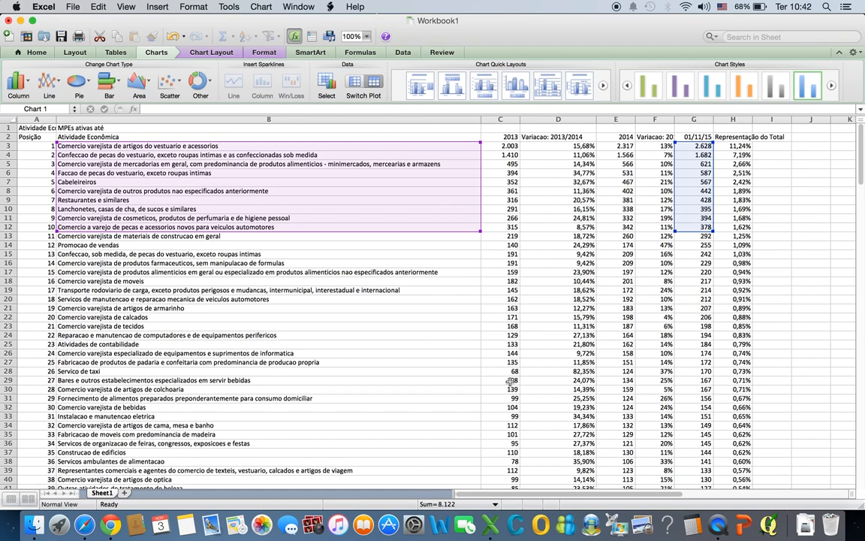
{"action": "left_click", "coordinate": [813, 201]}
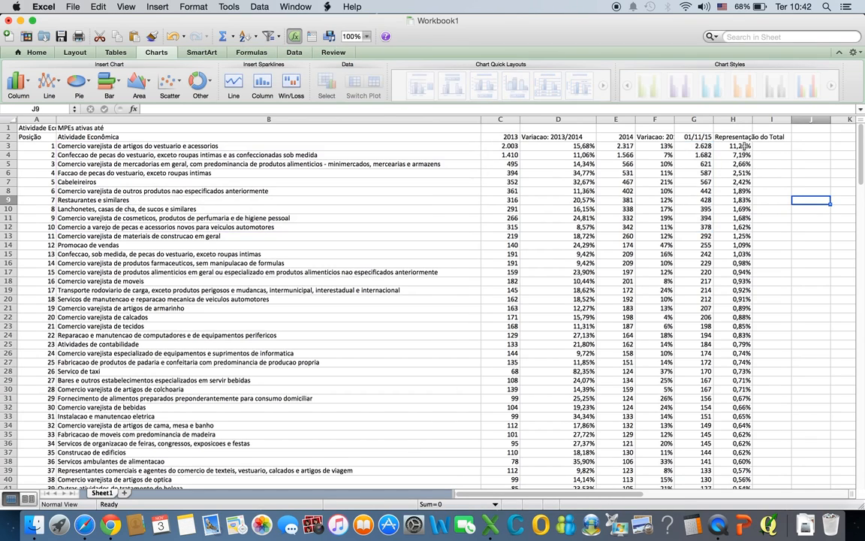
Insert a pie chart of the top ten activities' share of the total in H3:H12 and enlarge it.
{"action": "left_click_drag", "start_coordinate": [742, 145], "coordinate": [748, 226]}
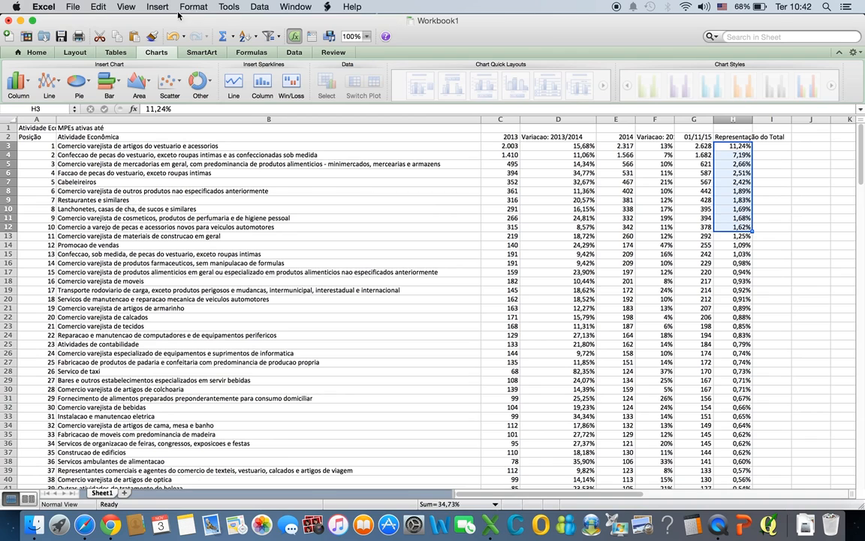
{"action": "left_click", "coordinate": [158, 6]}
{"action": "left_click", "coordinate": [166, 64]}
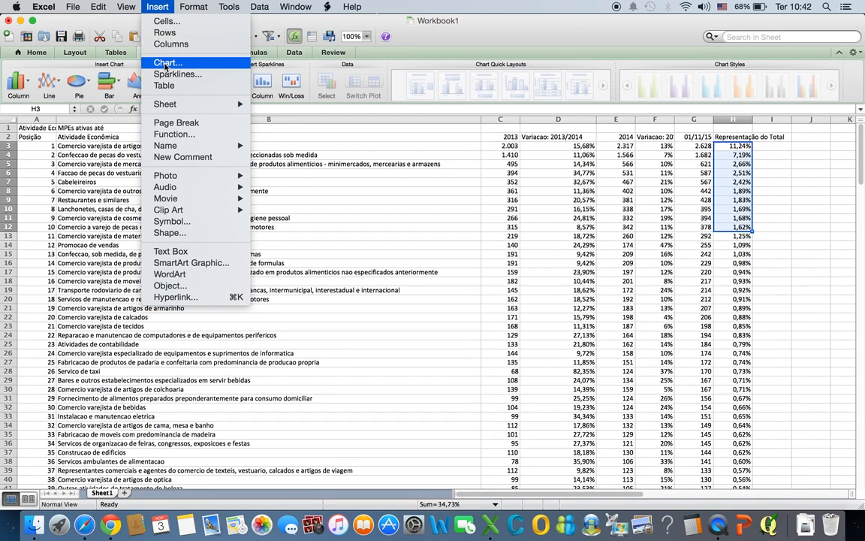
{"action": "left_click", "coordinate": [18, 84]}
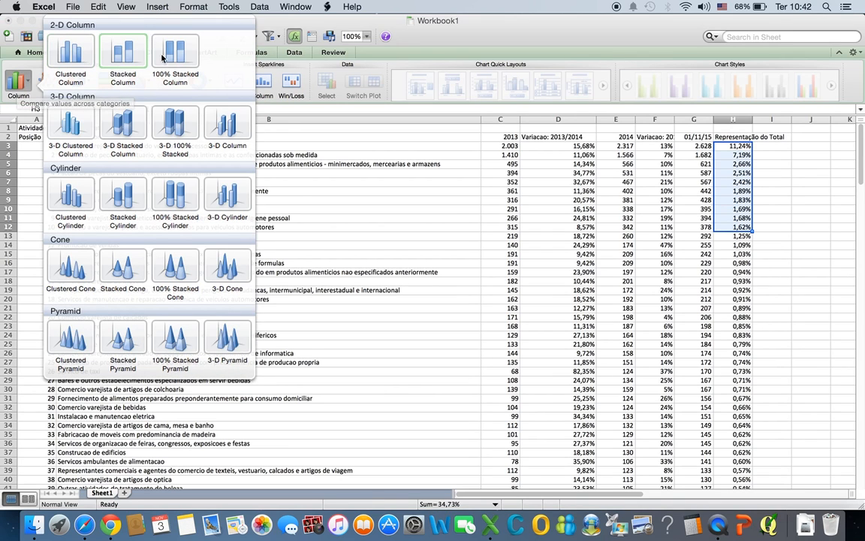
{"action": "left_click", "coordinate": [485, 27]}
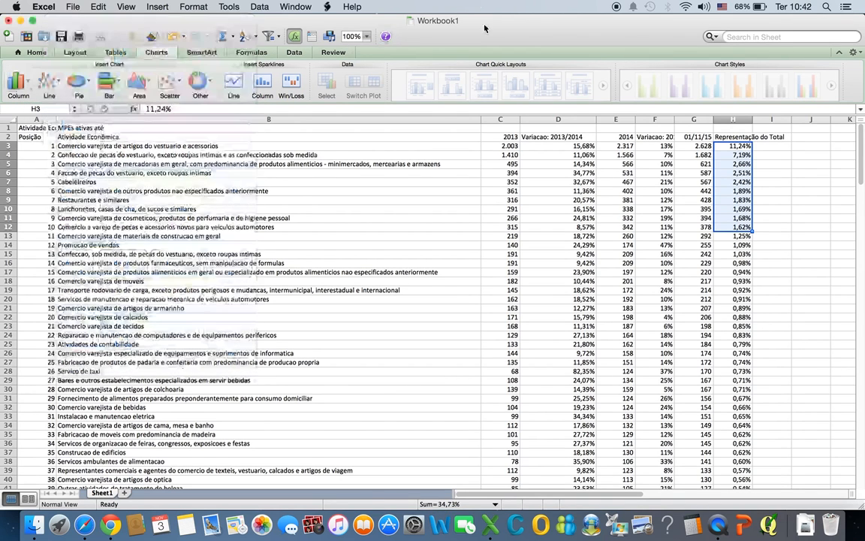
{"action": "left_click", "coordinate": [75, 84]}
{"action": "left_click", "coordinate": [26, 142]}
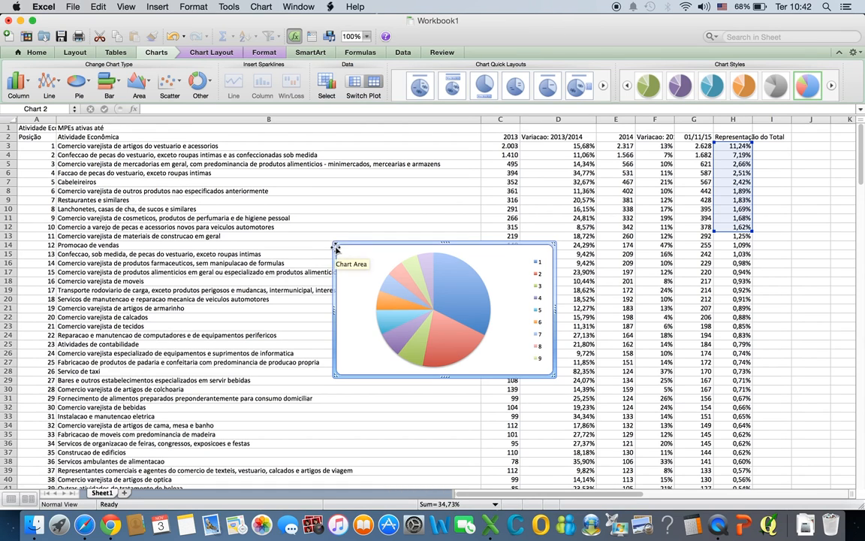
{"action": "left_click_drag", "start_coordinate": [335, 243], "coordinate": [278, 176]}
Set the pie chart's category (X) axis labels to the activity names in B3:B12 through Select Data.
{"action": "right_click", "coordinate": [538, 269]}
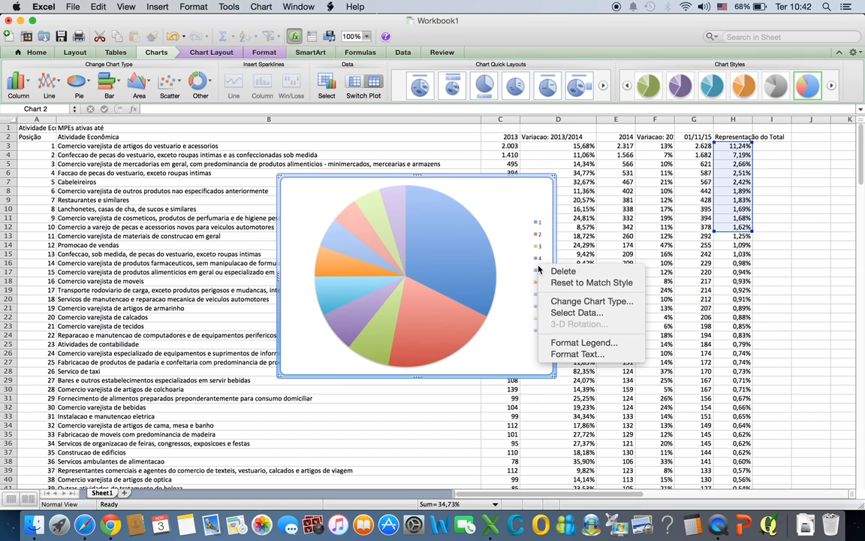
{"action": "left_click", "coordinate": [574, 313]}
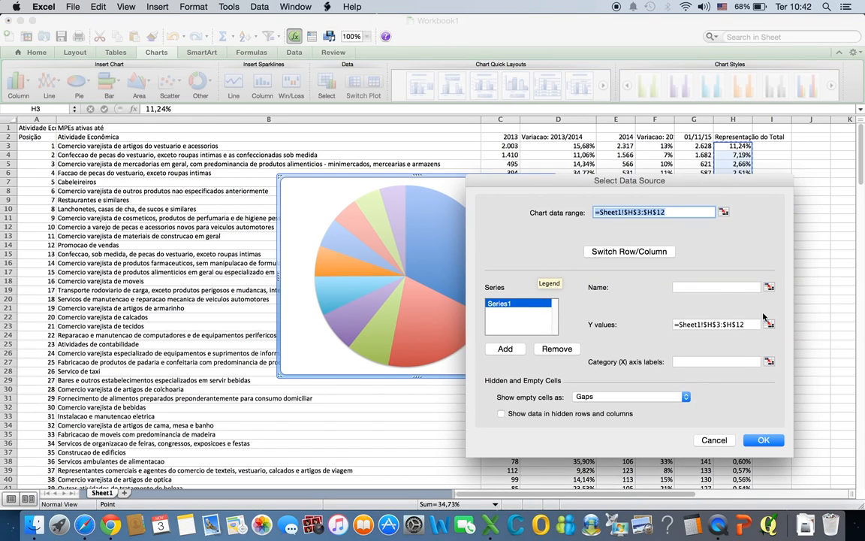
{"action": "left_click", "coordinate": [769, 362]}
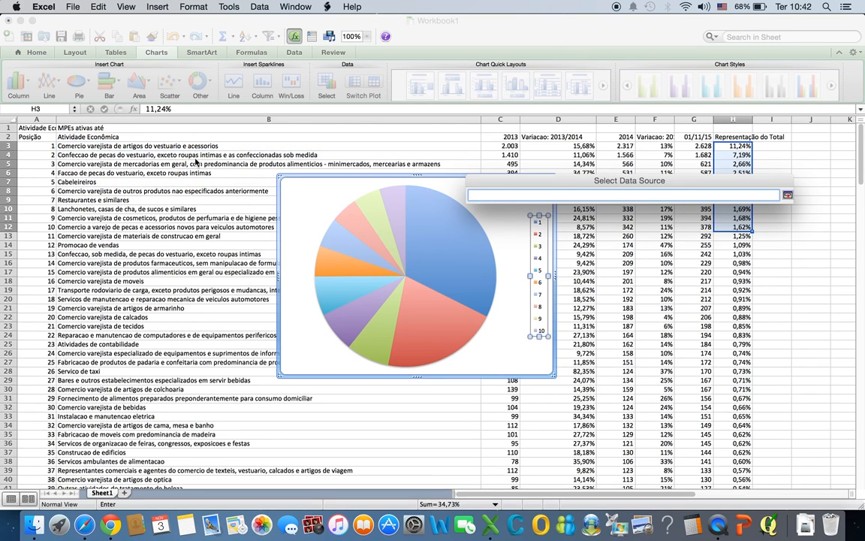
{"action": "left_click_drag", "start_coordinate": [165, 146], "coordinate": [197, 230]}
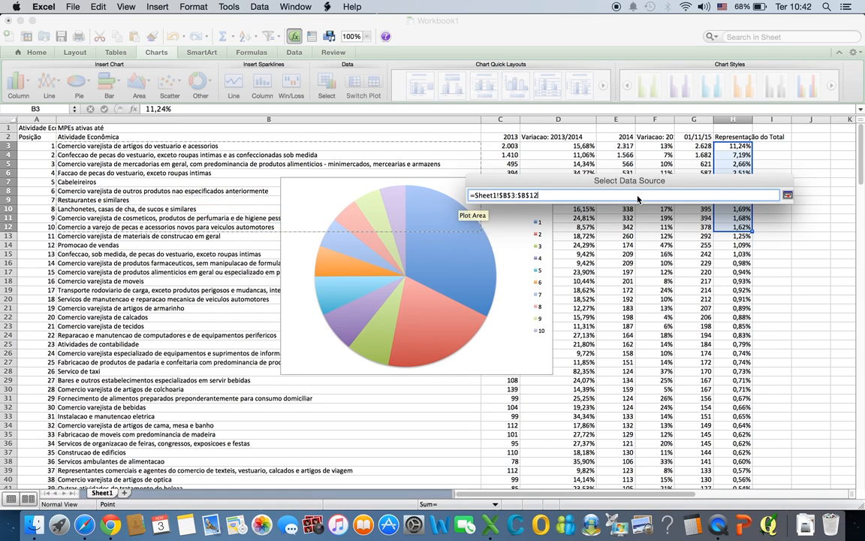
{"action": "left_click", "coordinate": [788, 195]}
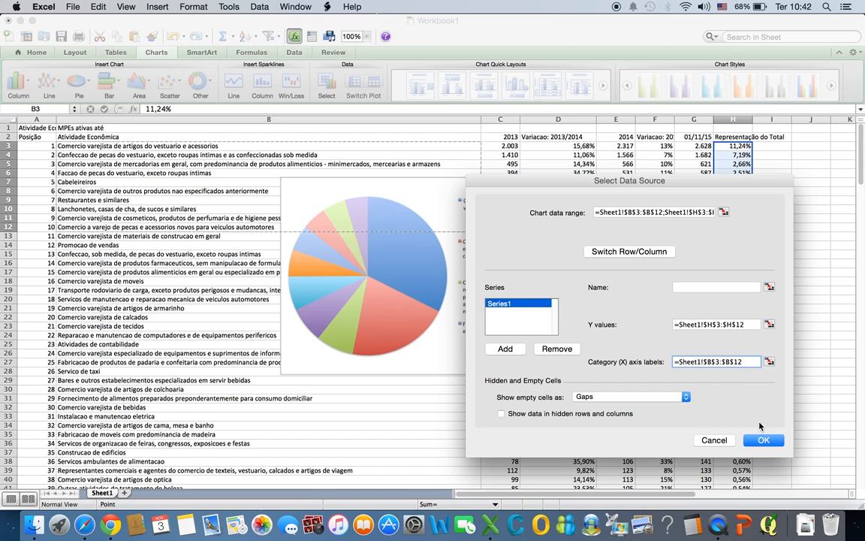
{"action": "left_click", "coordinate": [761, 441]}
Enlarge the pie chart and apply the quick layout with a title plus activity names and percentages as slice labels.
{"action": "left_click", "coordinate": [508, 356]}
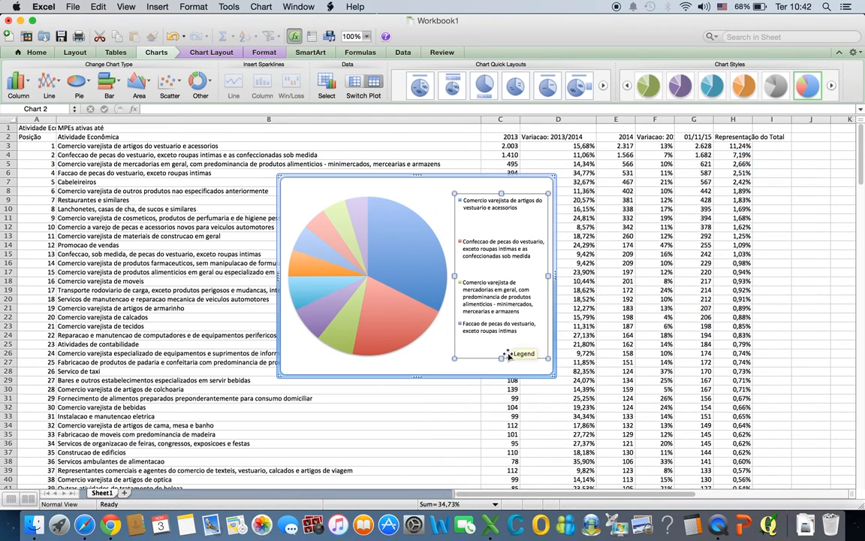
{"action": "left_click_drag", "start_coordinate": [550, 371], "coordinate": [649, 472]}
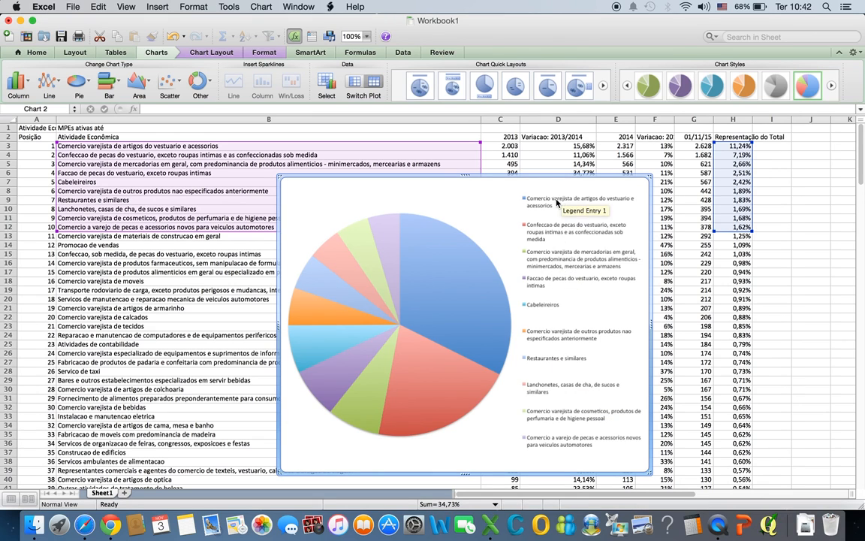
{"action": "left_click", "coordinate": [419, 262]}
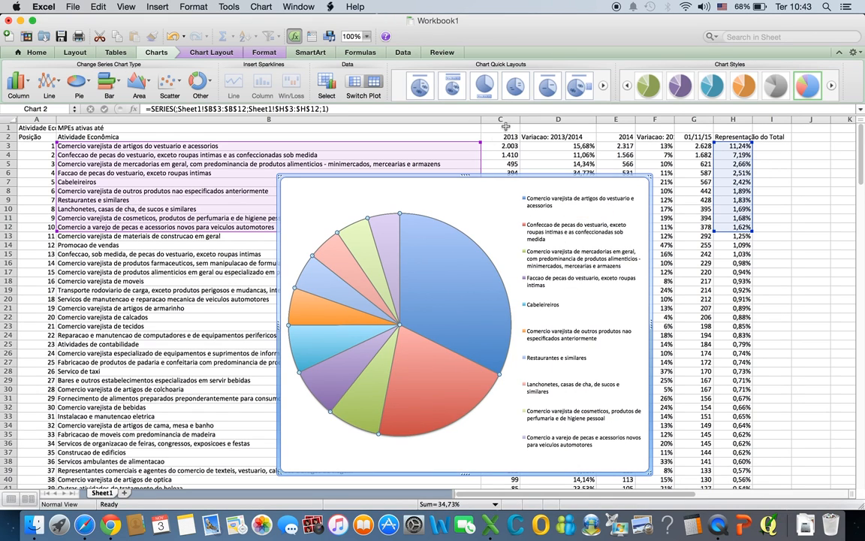
{"action": "left_click", "coordinate": [453, 90]}
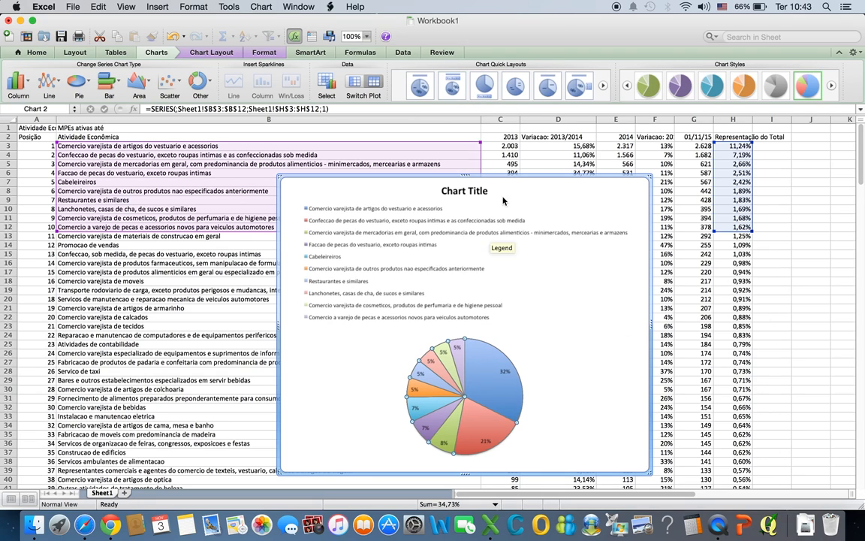
{"action": "left_click", "coordinate": [500, 105]}
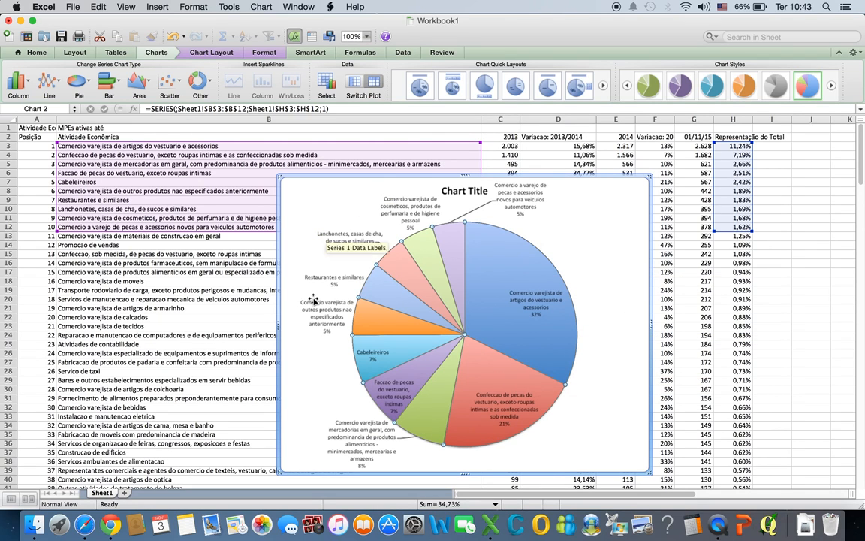
{"action": "left_click", "coordinate": [615, 230]}
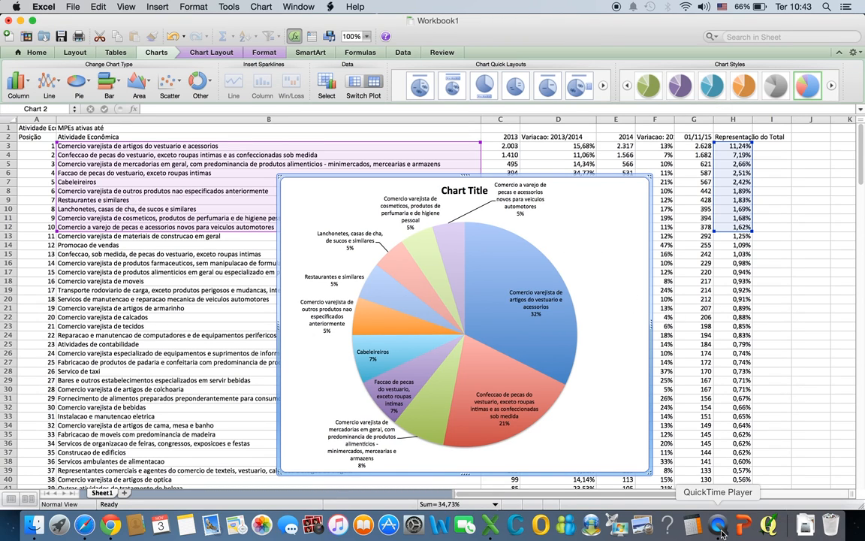
{"action": "key", "text": "ctrl+Up"}
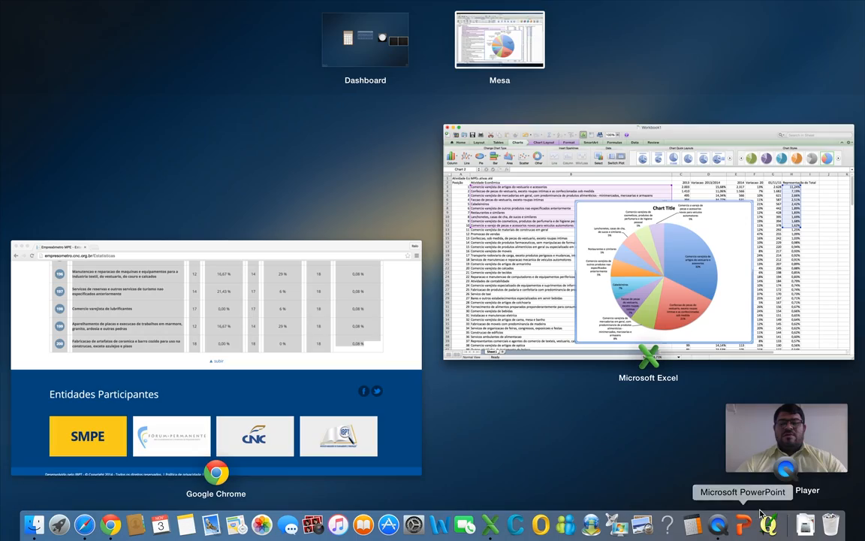
{"action": "left_click", "coordinate": [731, 430]}
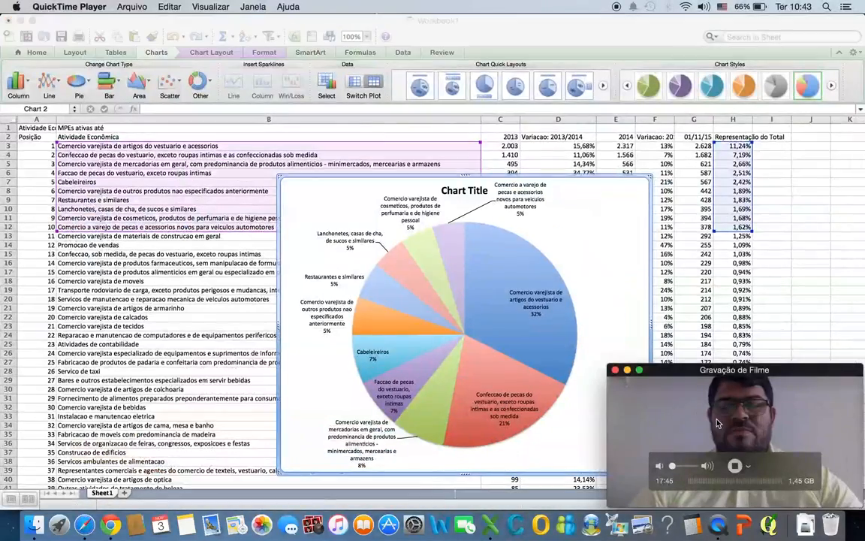